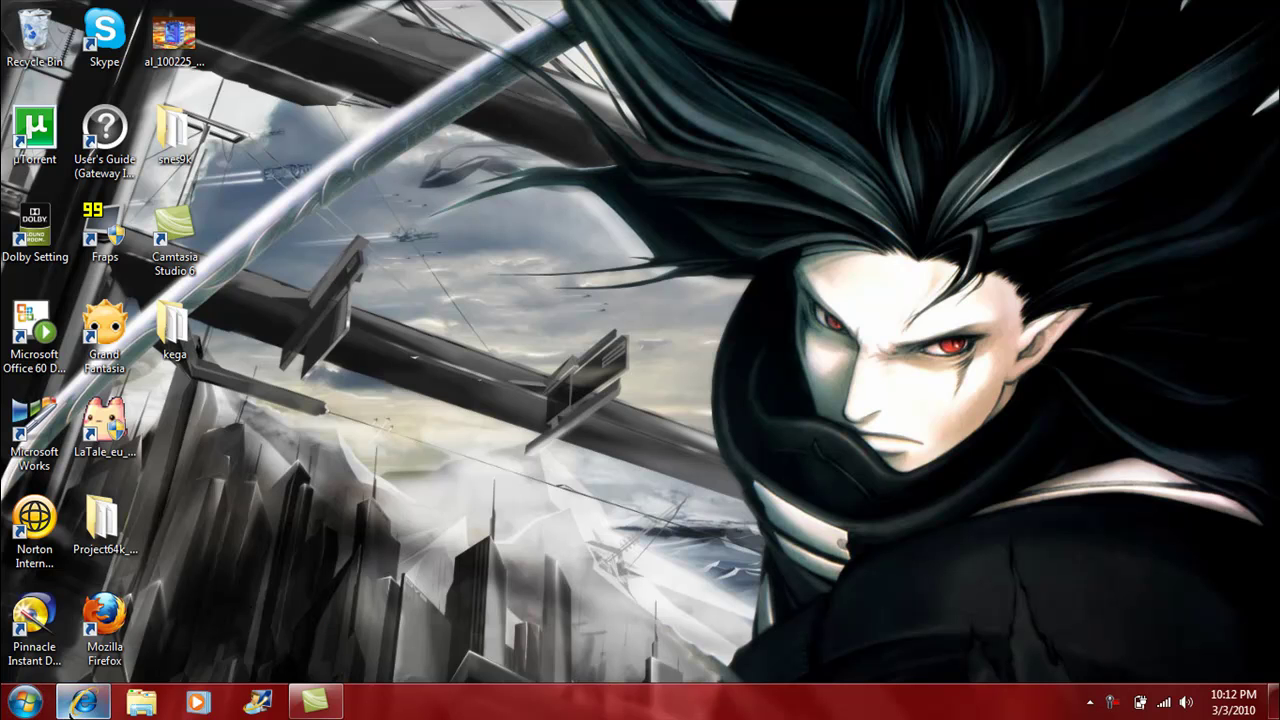
Bring up cooltext.com in Internet Explorer and scroll to the Choose a Logo Style gallery.
left_click(83, 702)
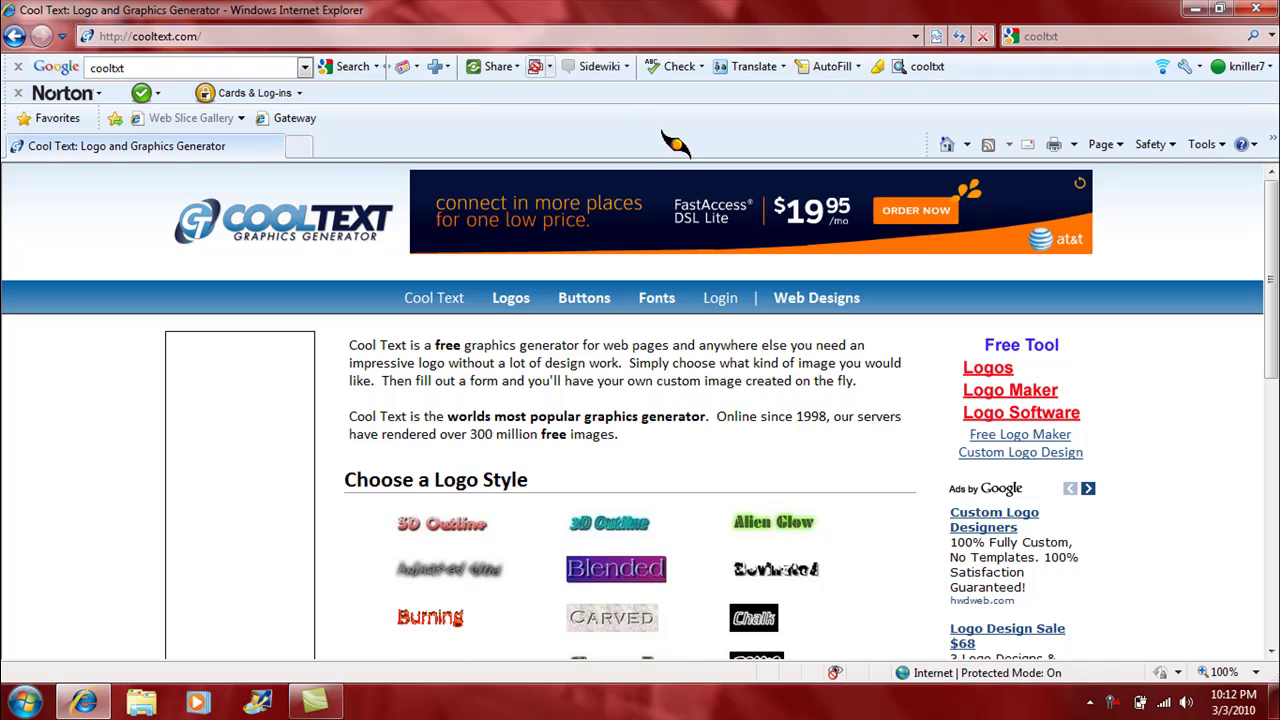
scroll(640, 410, "down", 1)
scroll(640, 410, "down", 4)
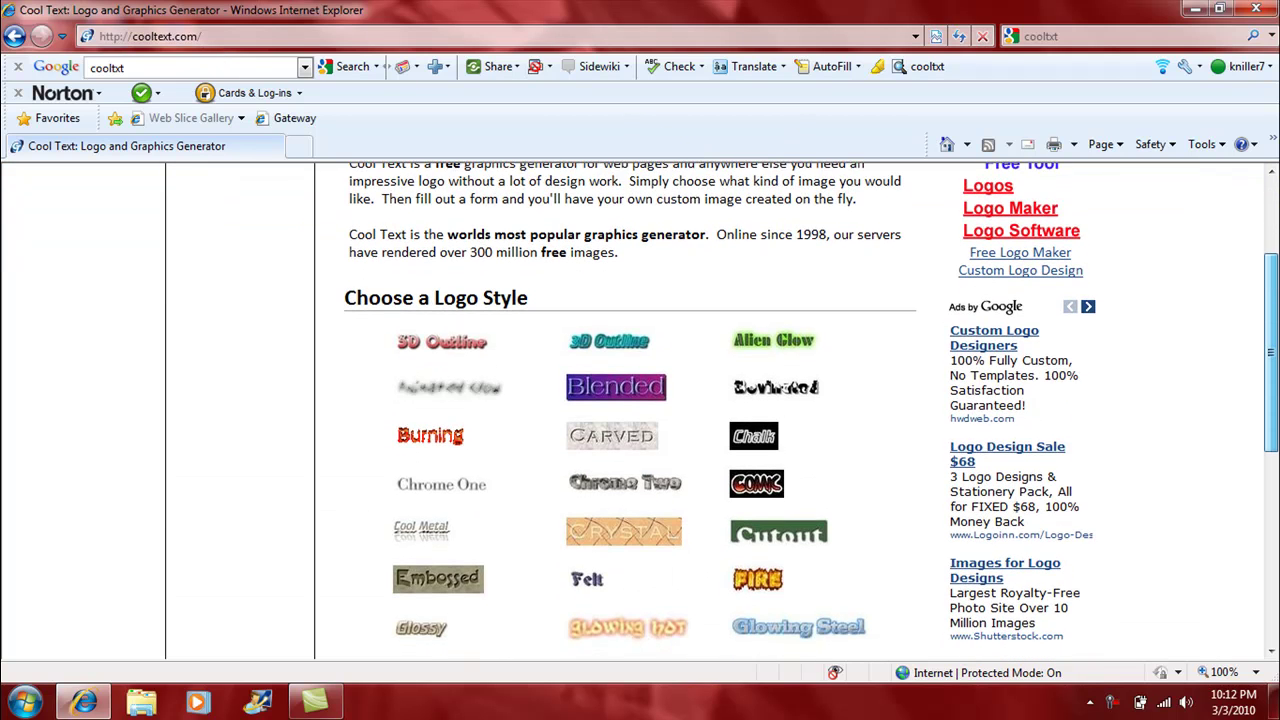
scroll(640, 410, "up", 2)
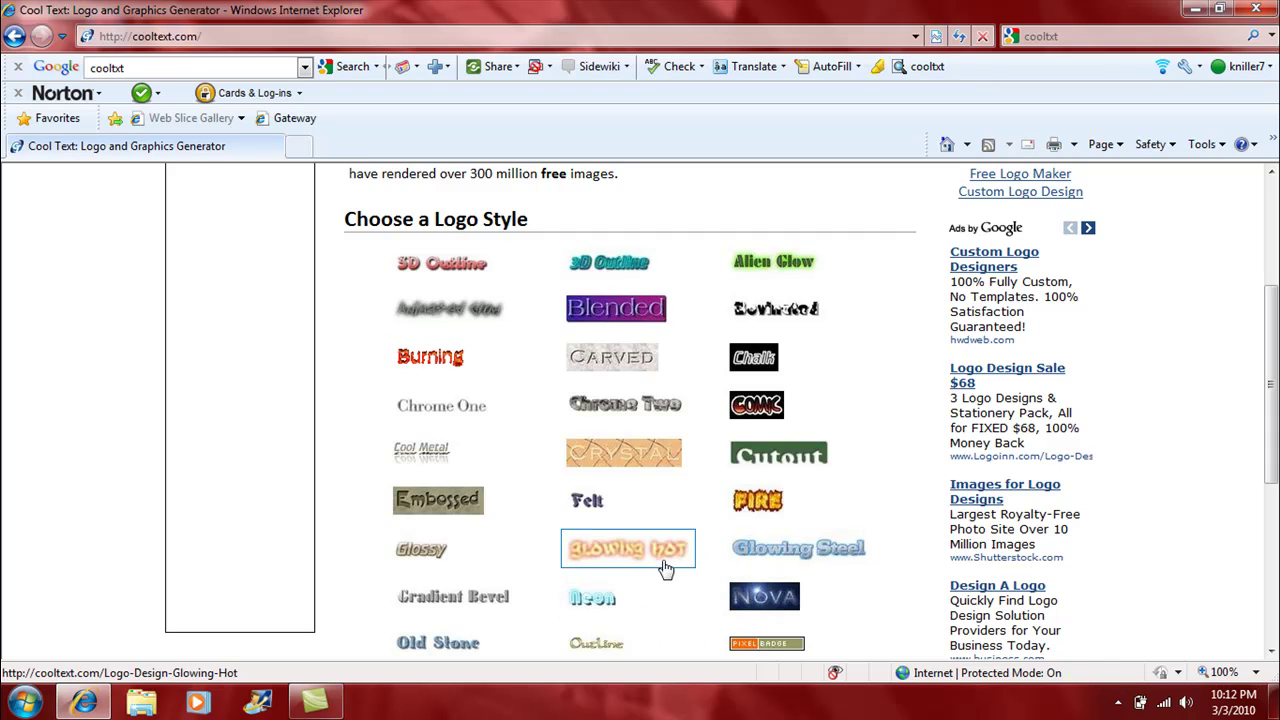
Pick the Animated Glow style and replace the default logo text with 'fuyuku'.
left_click(428, 311)
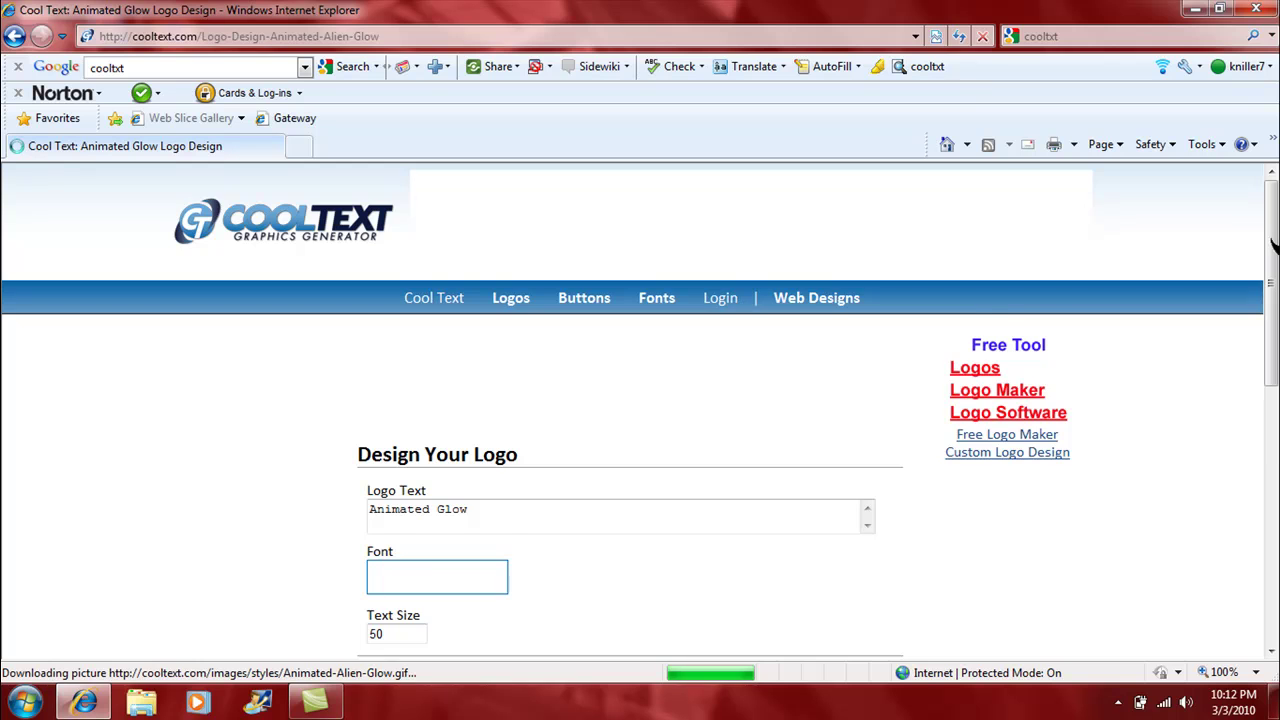
scroll(1272, 244, "down", 2)
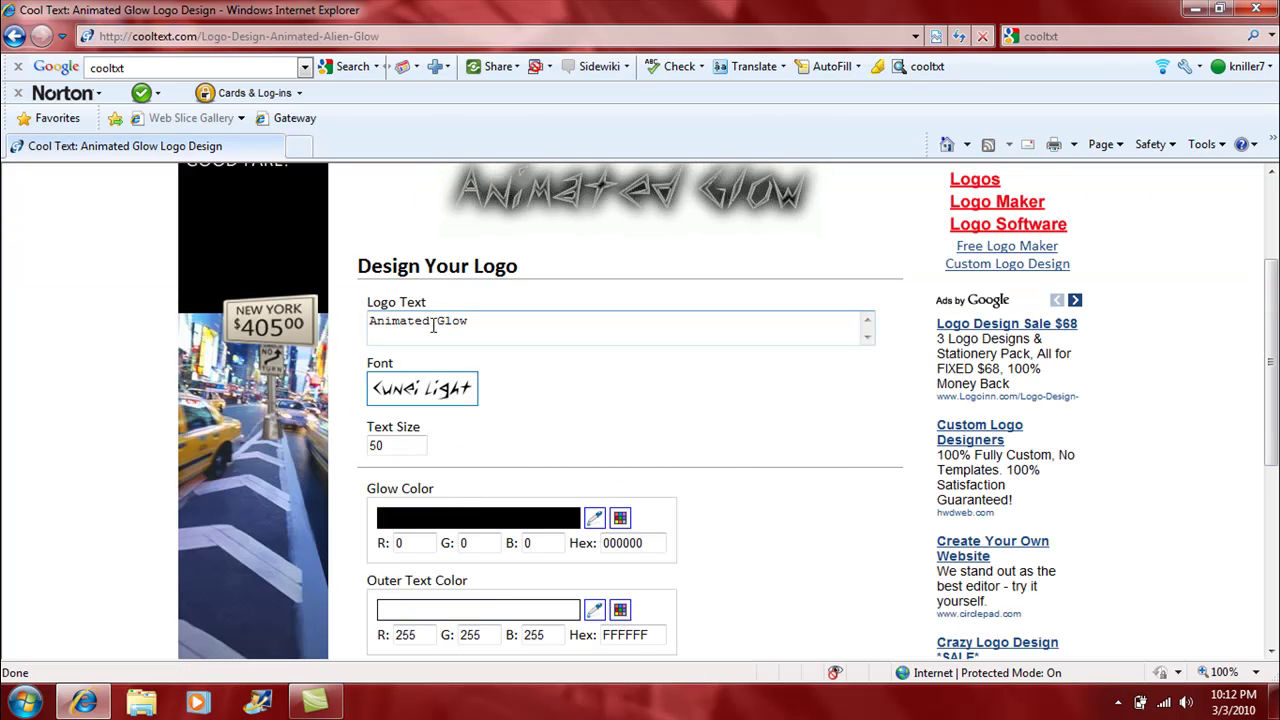
left_click(479, 329)
key("BackSpace")
key("BackSpace")
key("BackSpace")
key("BackSpace")
key("BackSpace")
key("BackSpace")
key("BackSpace")
key("BackSpace")
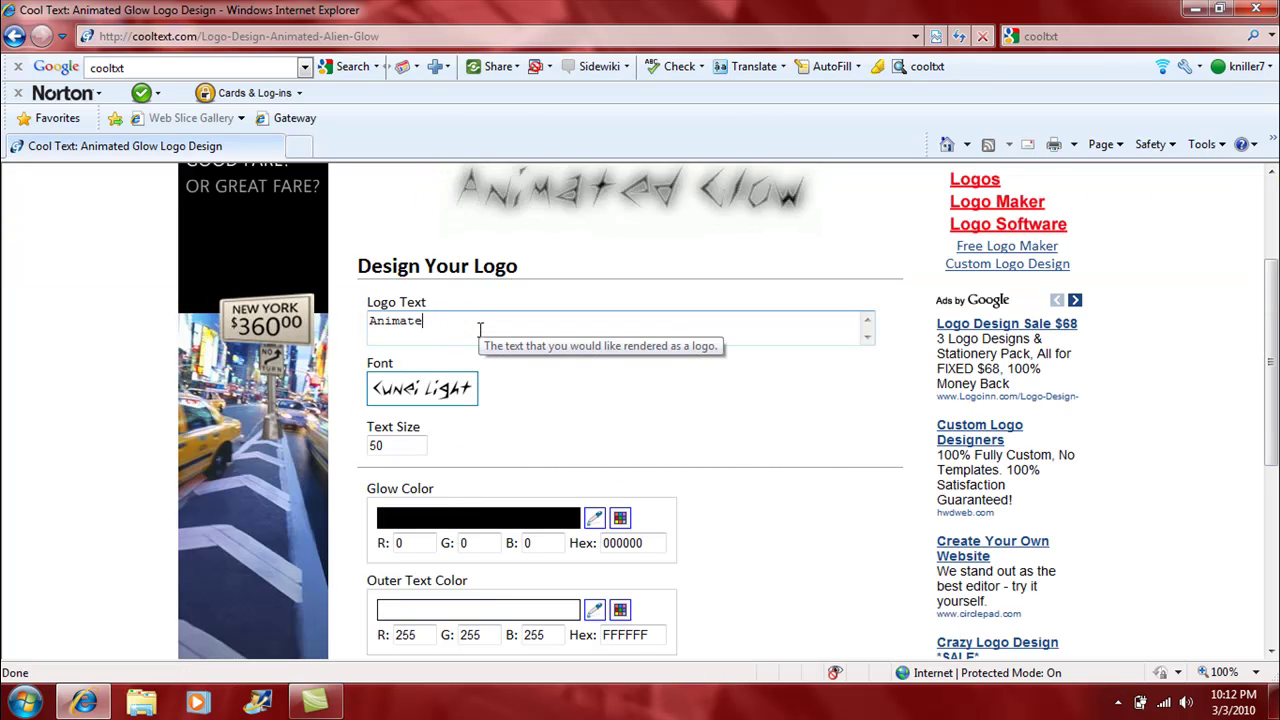
key("BackSpace")
key("BackSpace")
key("BackSpace")
key("BackSpace")
key("BackSpace")
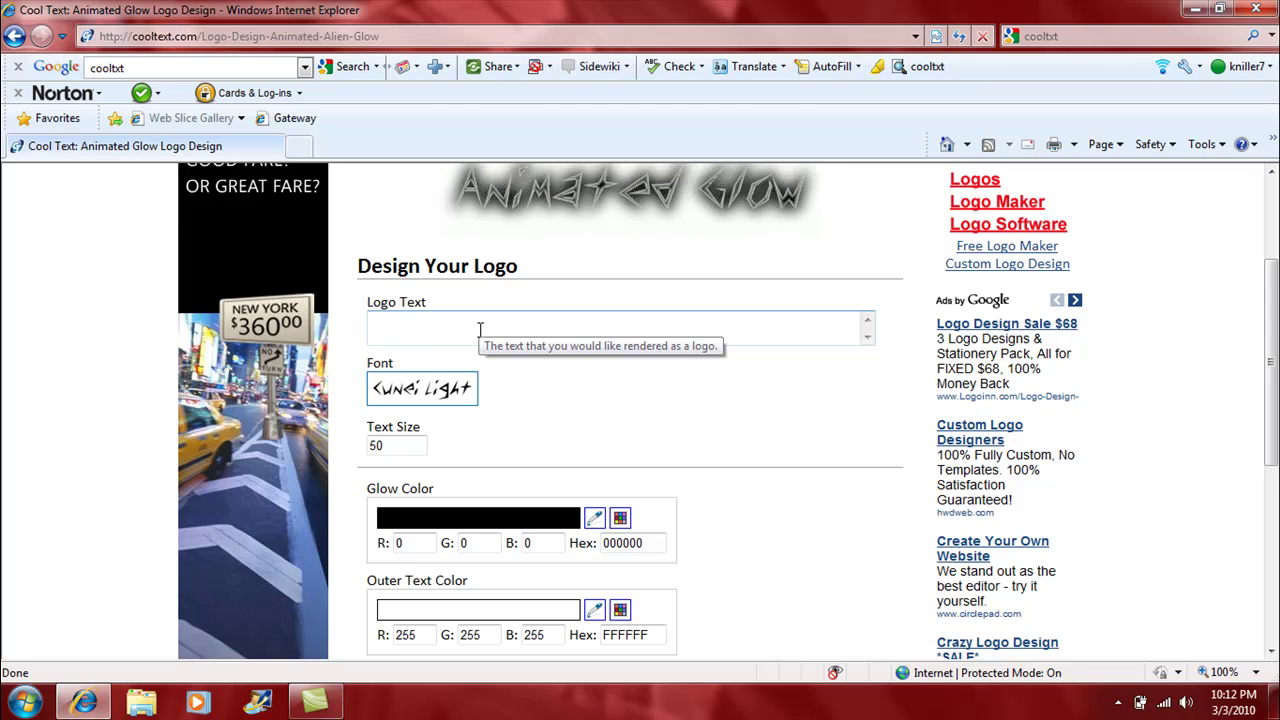
type("fun")
key("BackSpace")
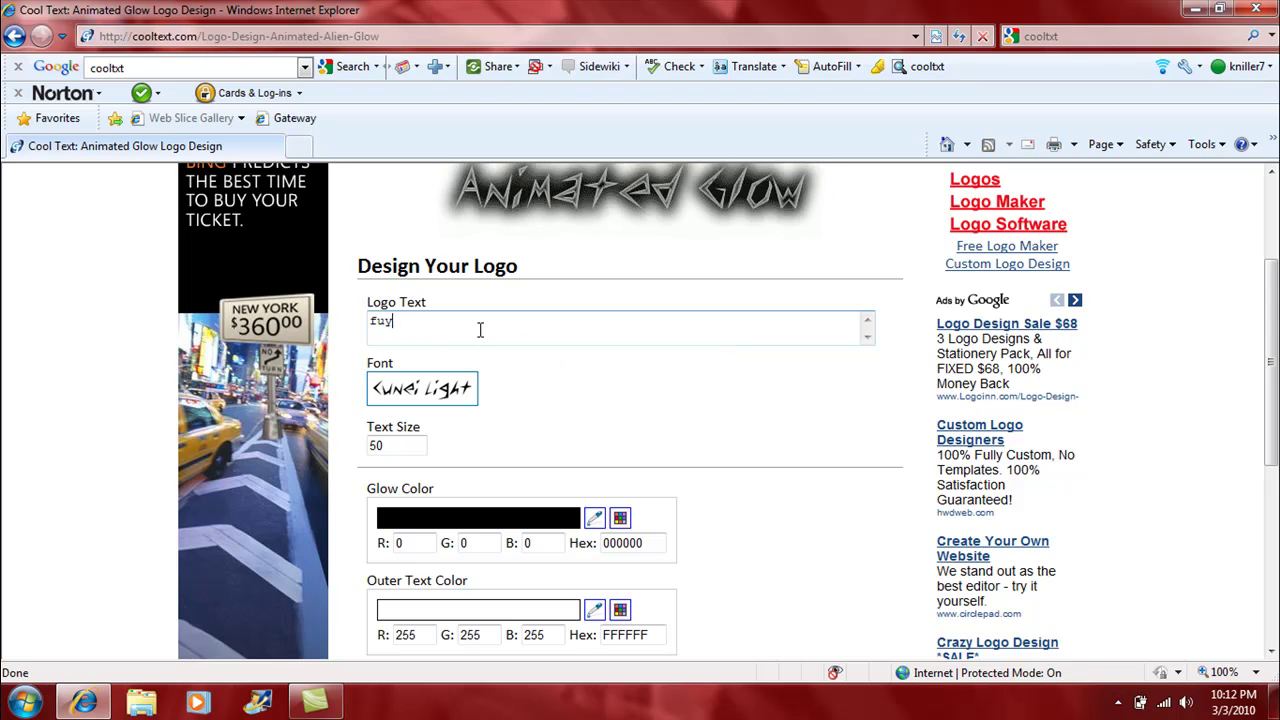
type("f")
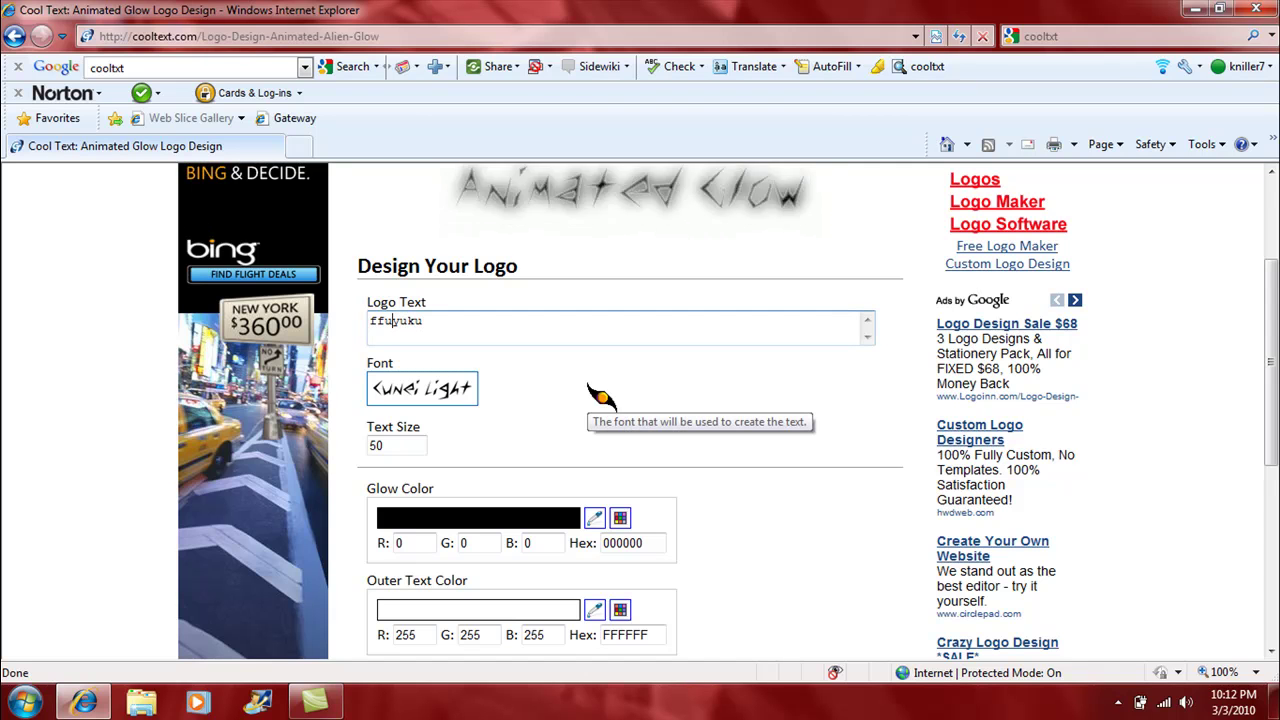
key("BackSpace")
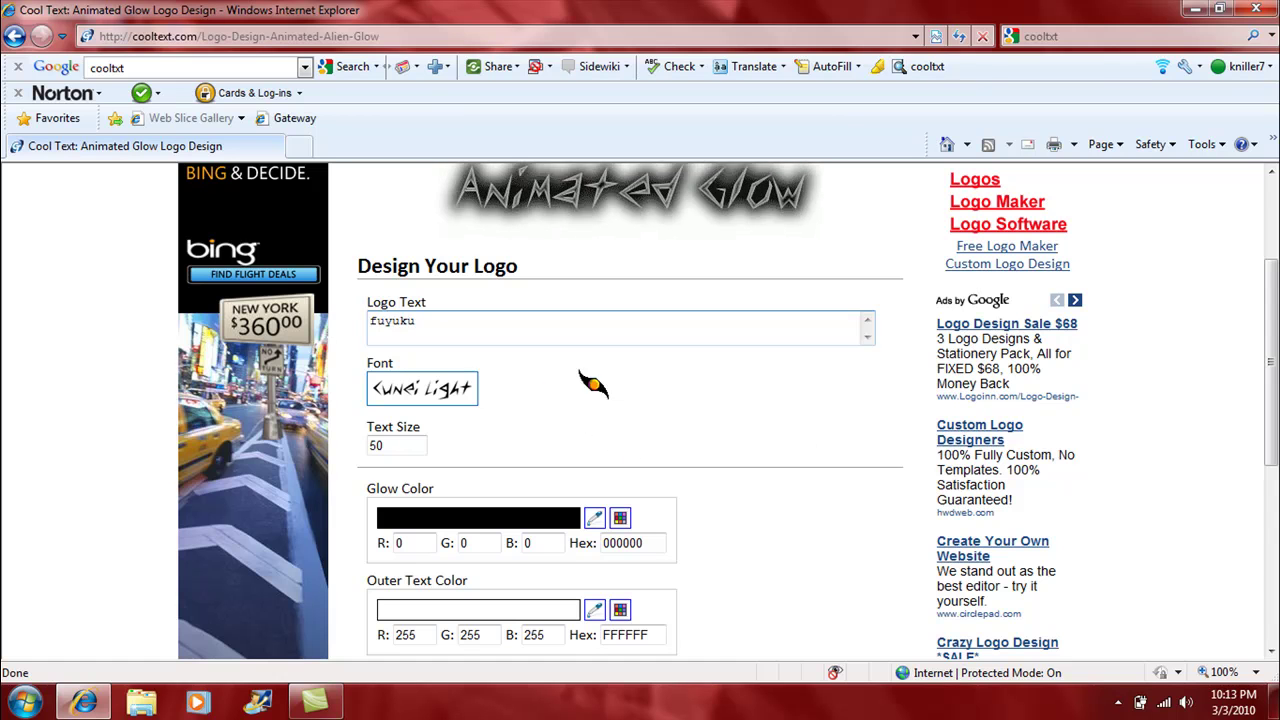
Set the logo's glow colour to green 1FDF2F.
left_click_drag(1273, 328, 1273, 413)
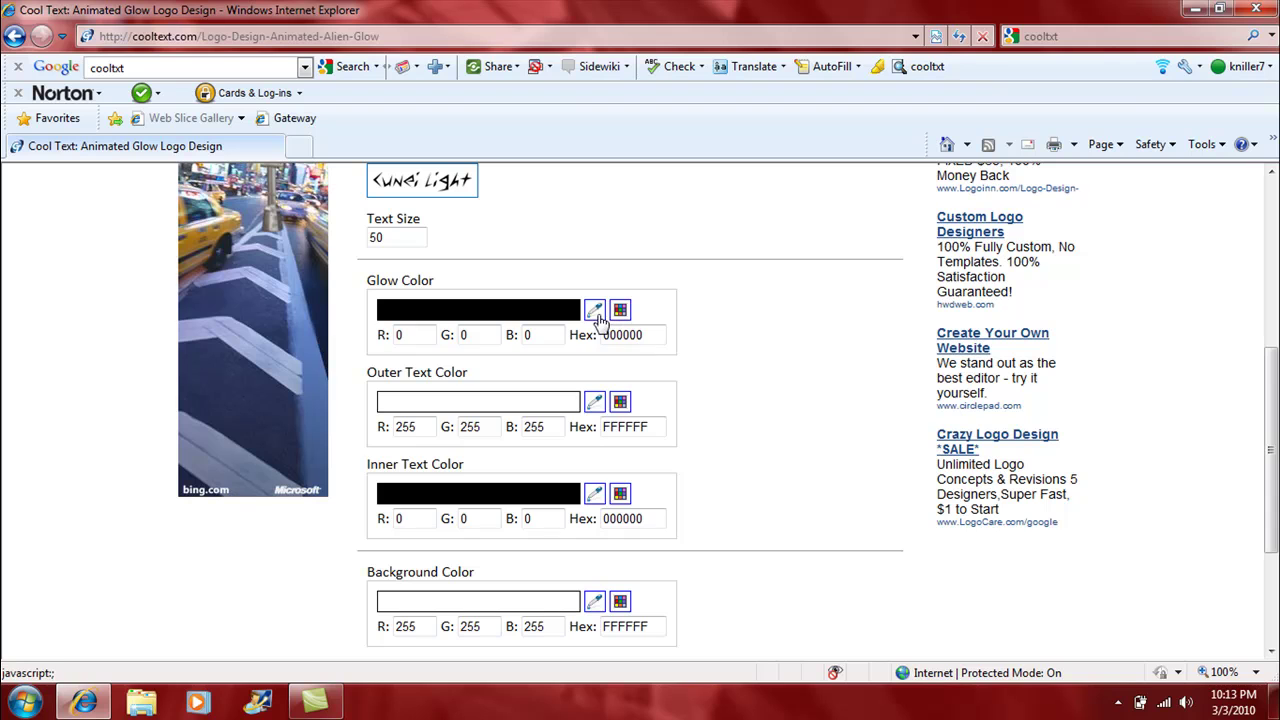
left_click(594, 314)
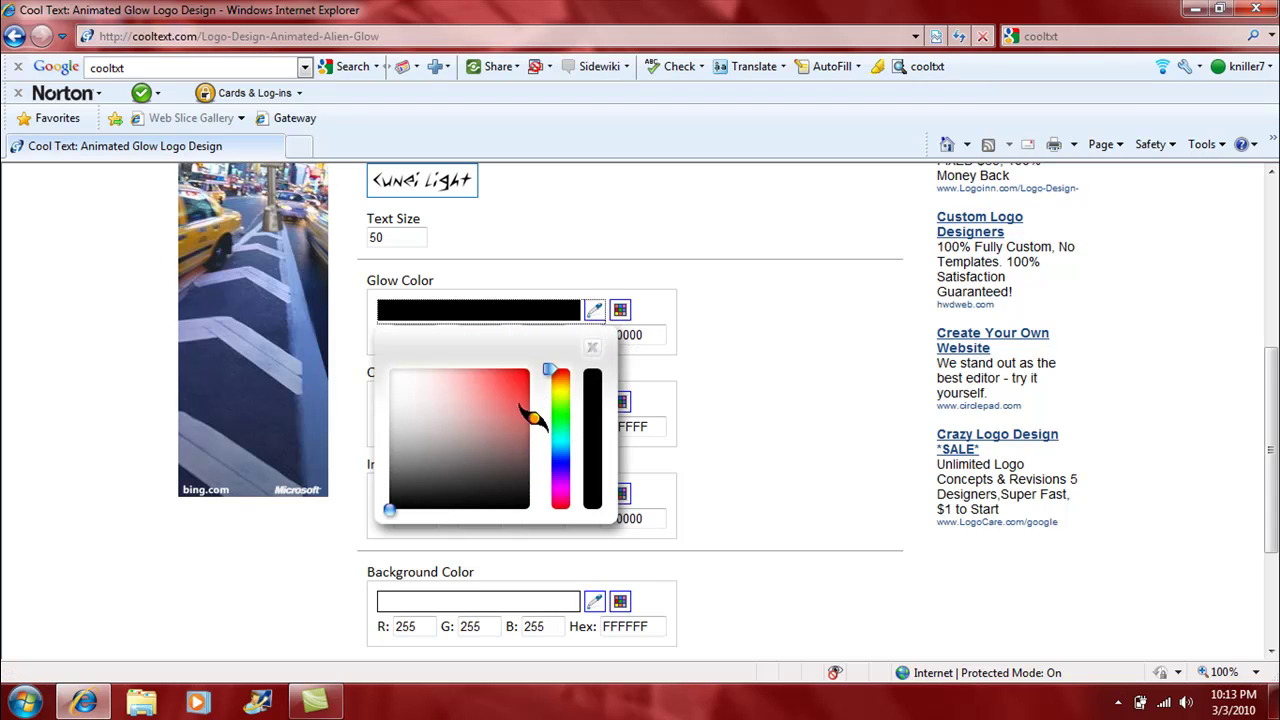
mouse_move(563, 382)
left_mouse_down()
mouse_move(560, 425)
mouse_move(504, 395)
mouse_move(510, 386)
left_mouse_up()
left_click(592, 347)
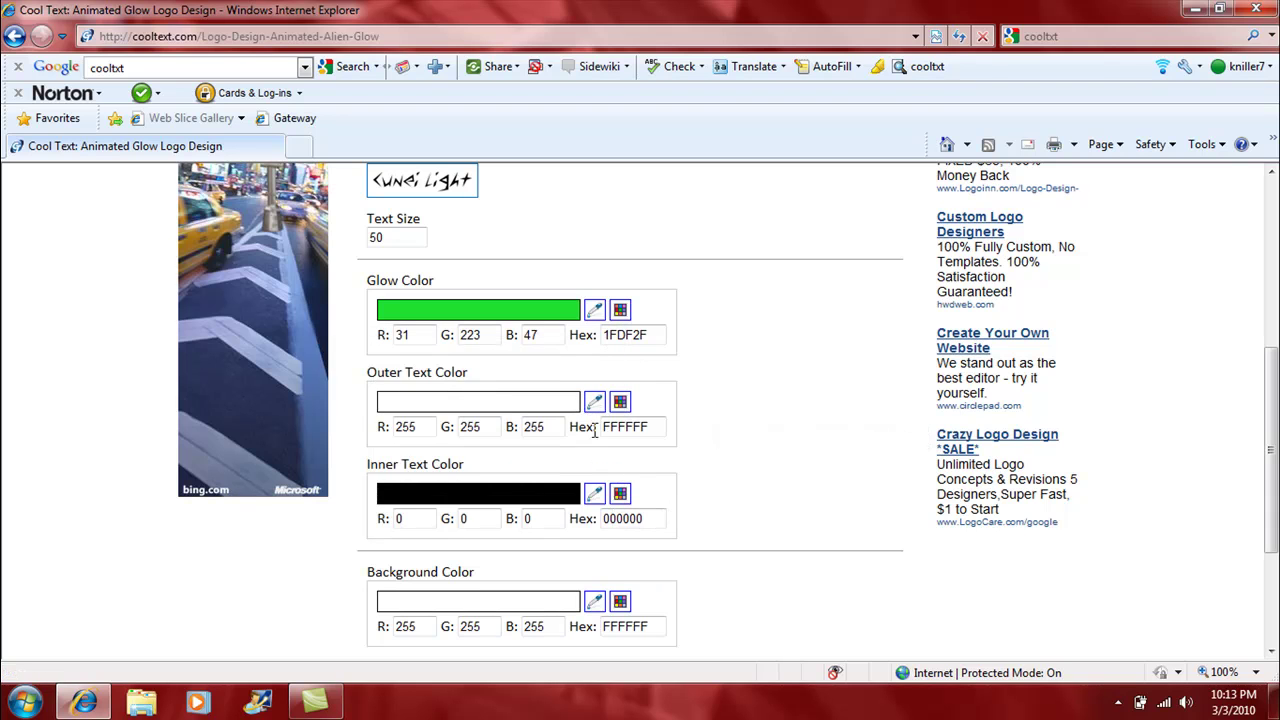
Set the outer text colour to red B80000.
left_click(596, 403)
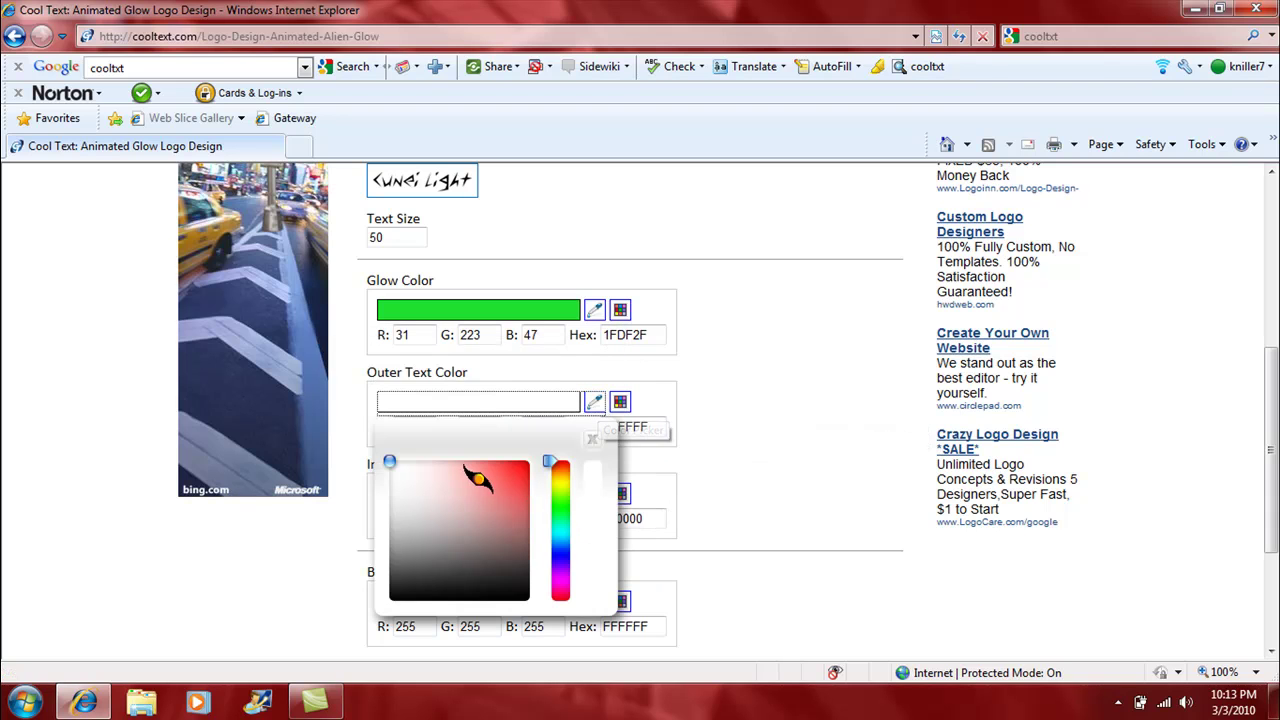
left_click_drag(390, 461, 590, 443)
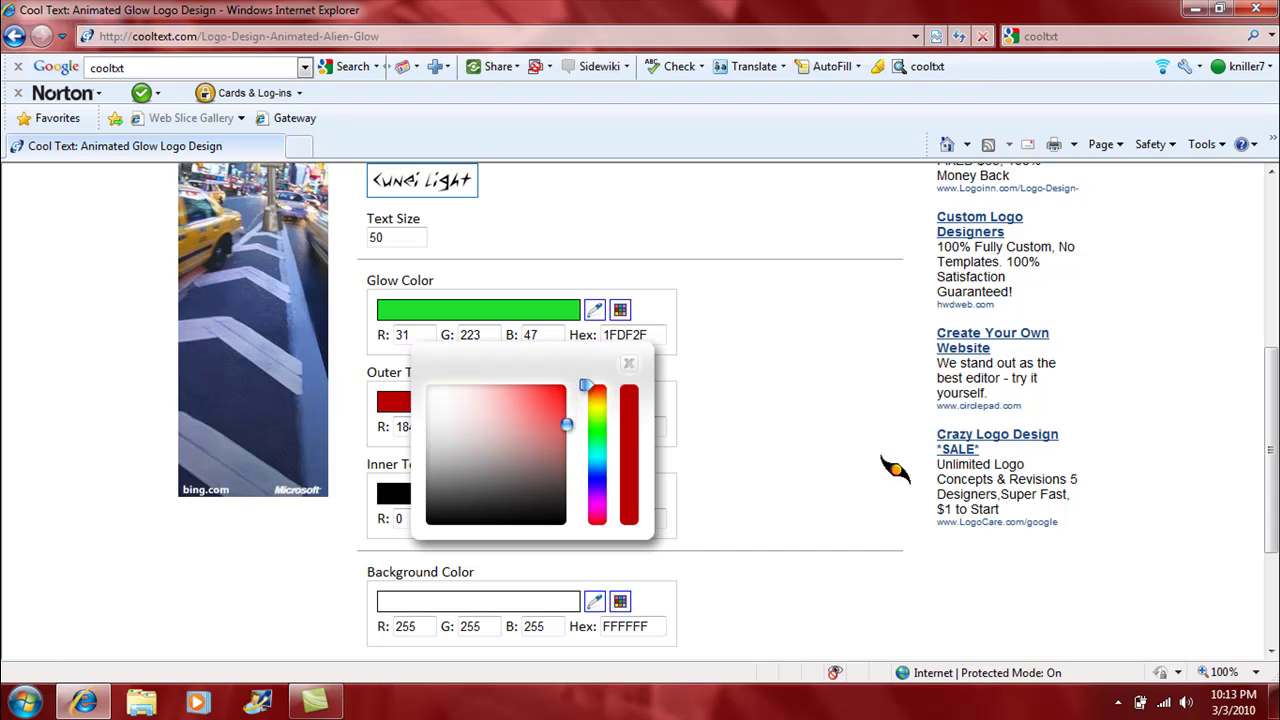
left_click(629, 363)
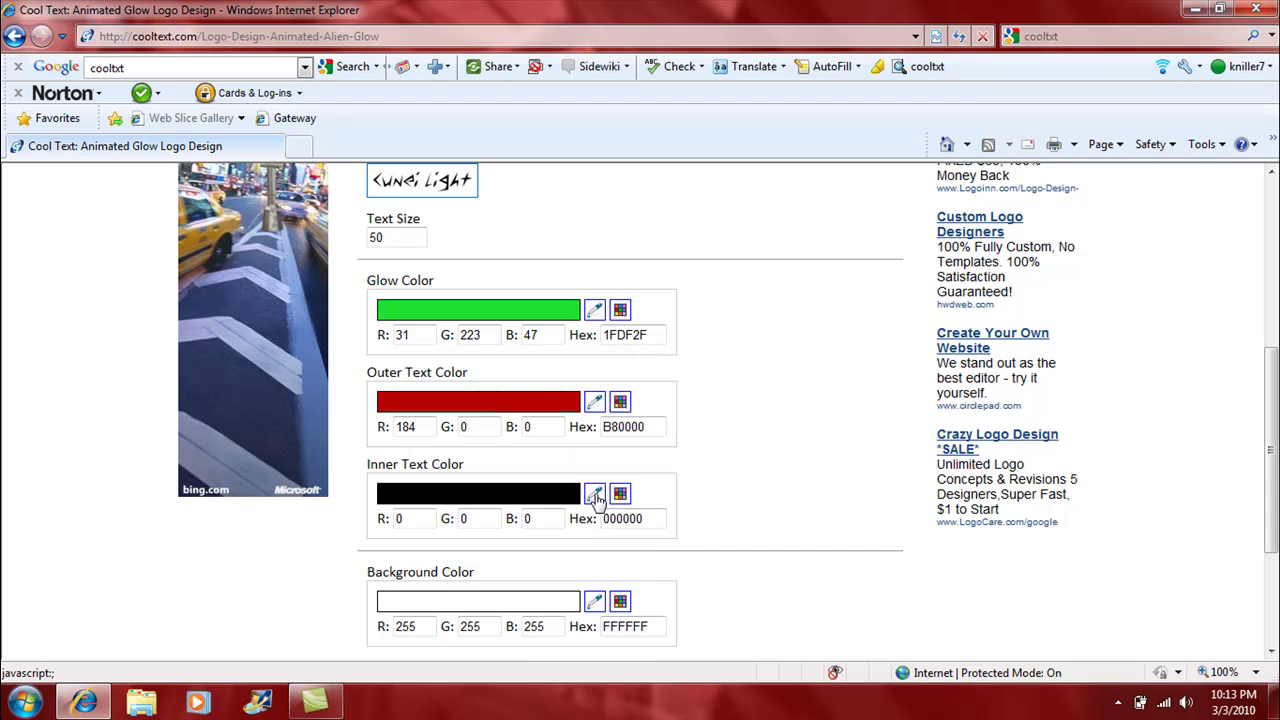
Set the inner text colour to a muted red C05757.
left_click(595, 495)
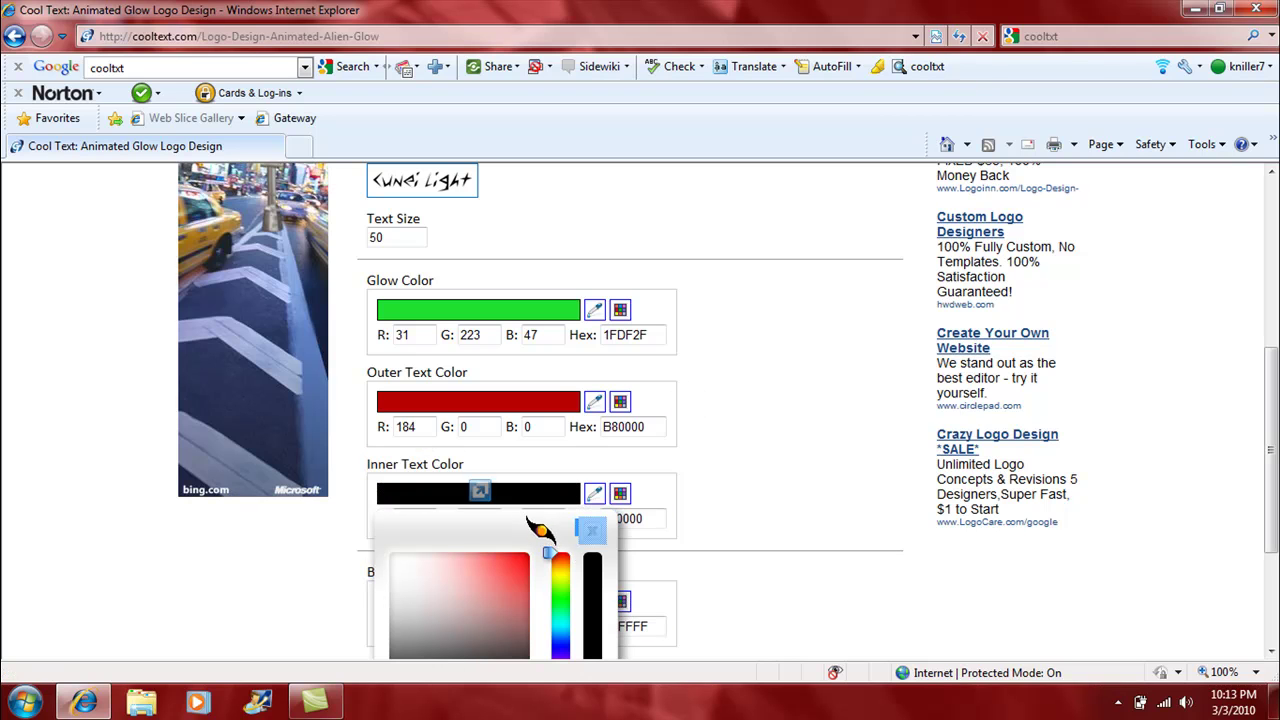
left_click_drag(537, 528, 671, 414)
left_click_drag(480, 543, 550, 348)
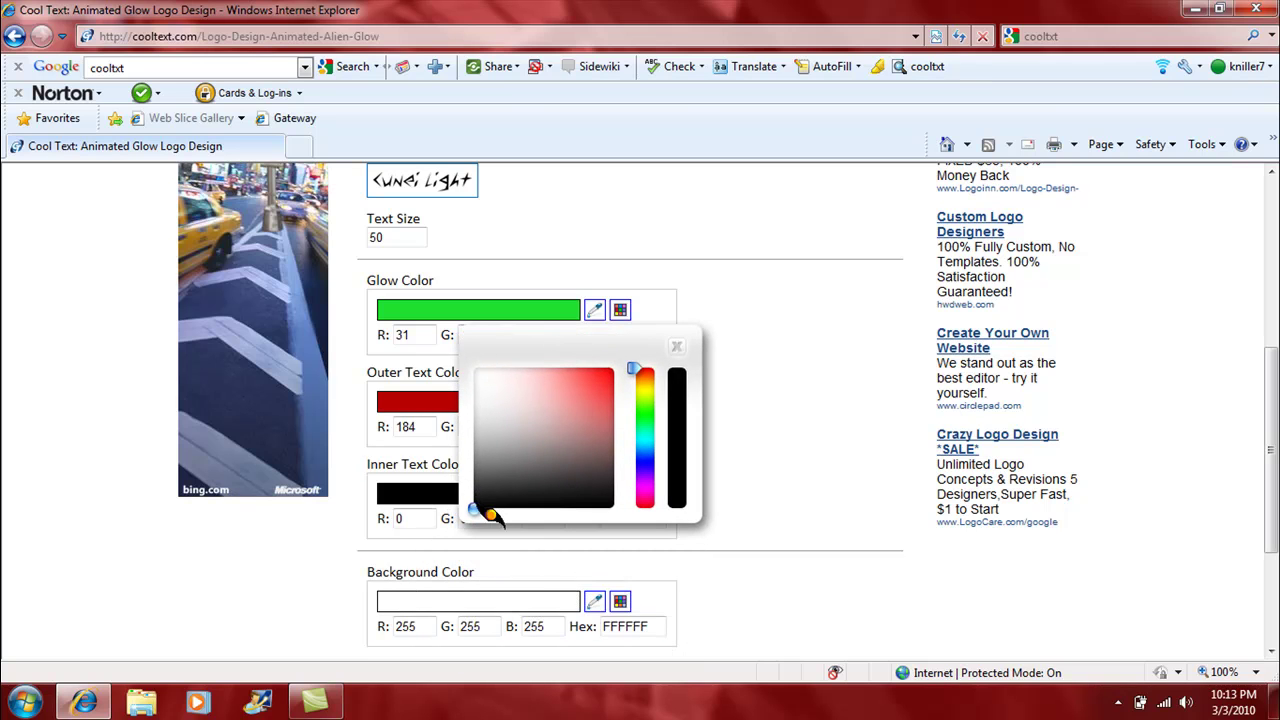
left_click_drag(478, 512, 551, 404)
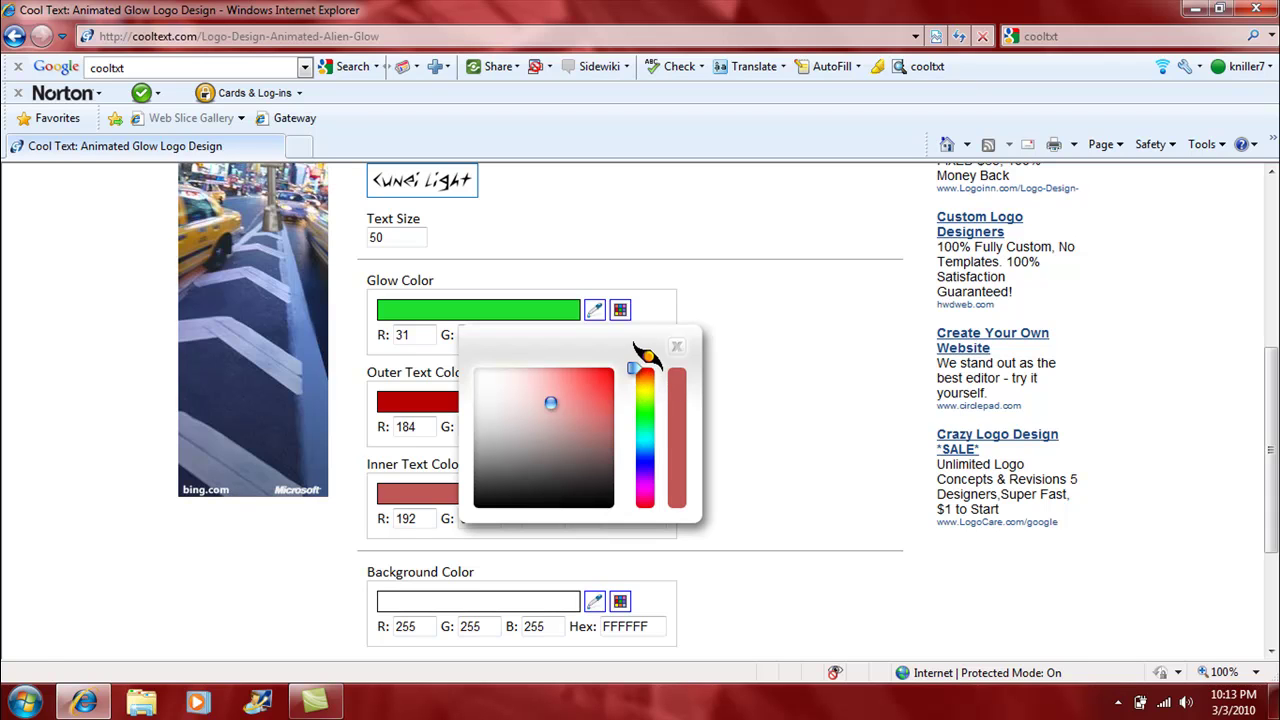
left_click(676, 346)
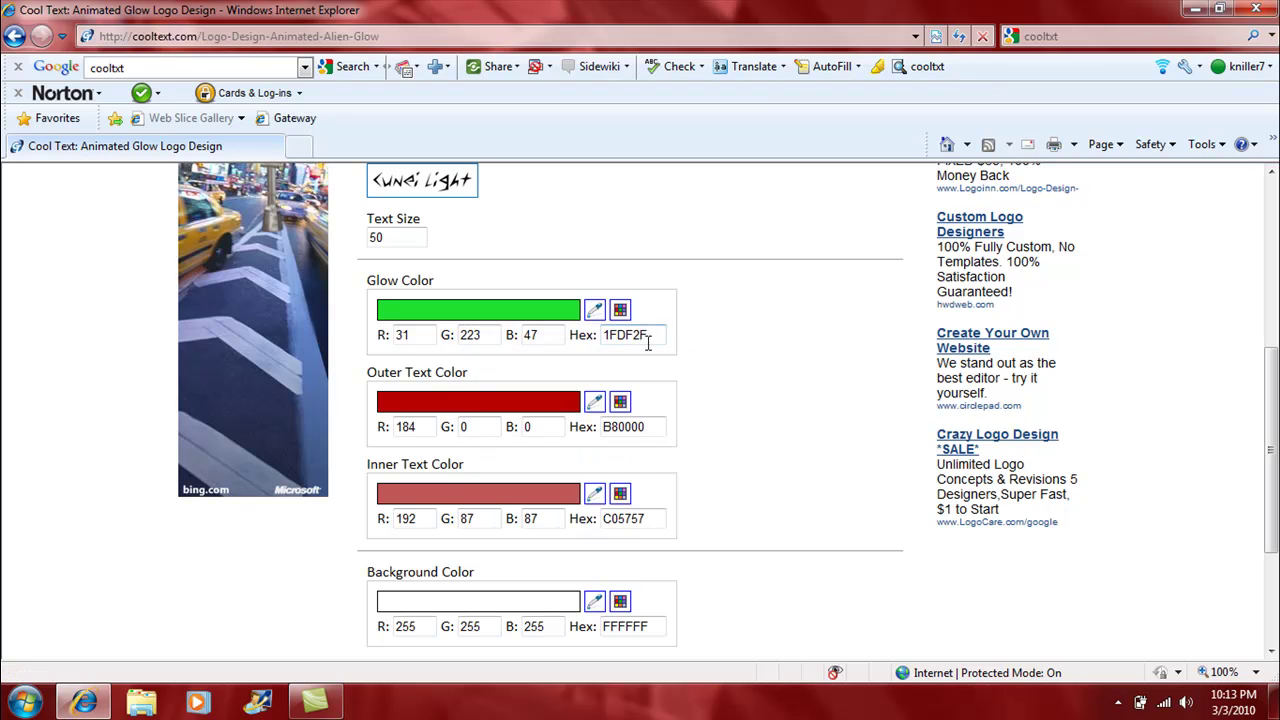
Change the inner text colour to Blue1 (0000FF) from the named-colour list.
left_click(620, 494)
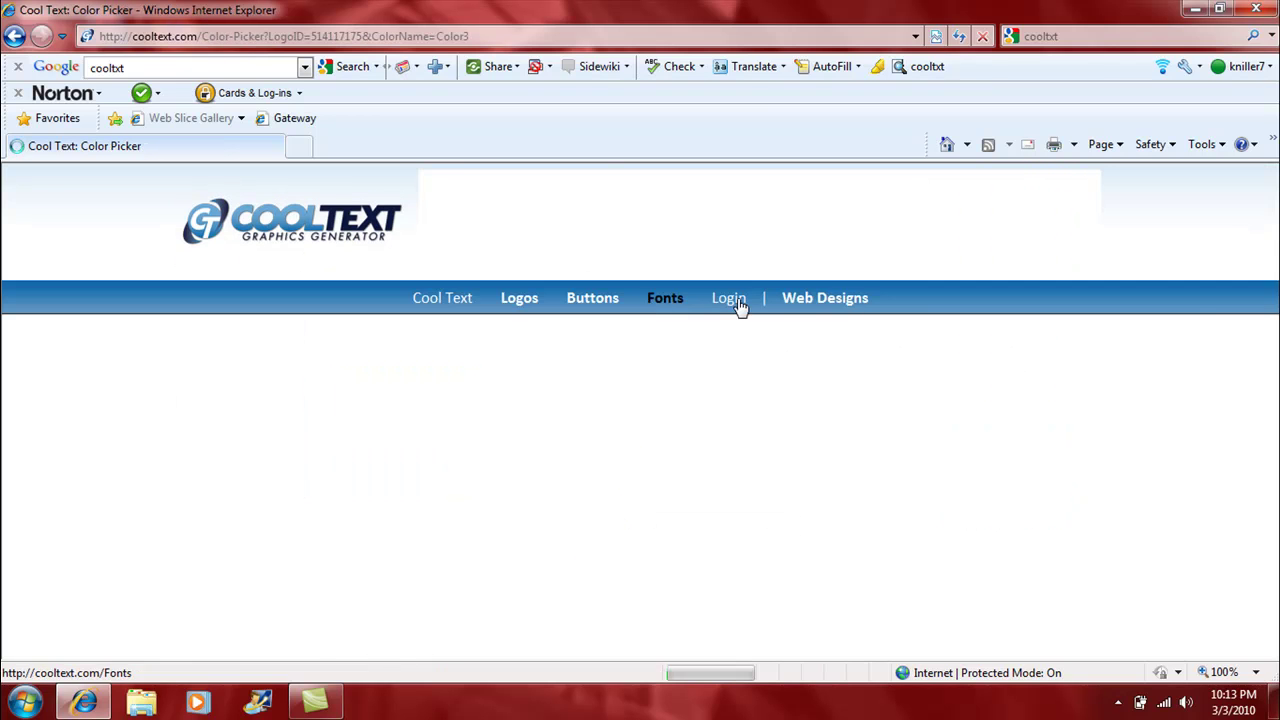
scroll(640, 410, "down", 20)
scroll(640, 410, "down", 10)
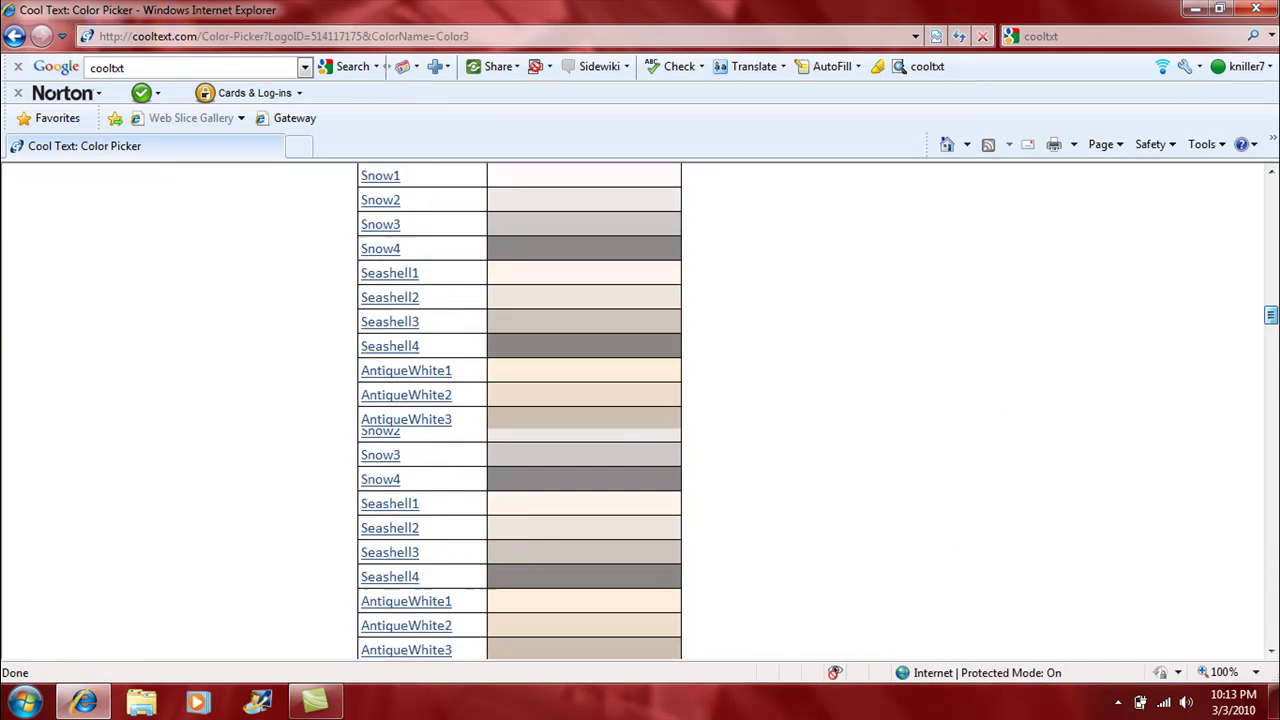
key("Home")
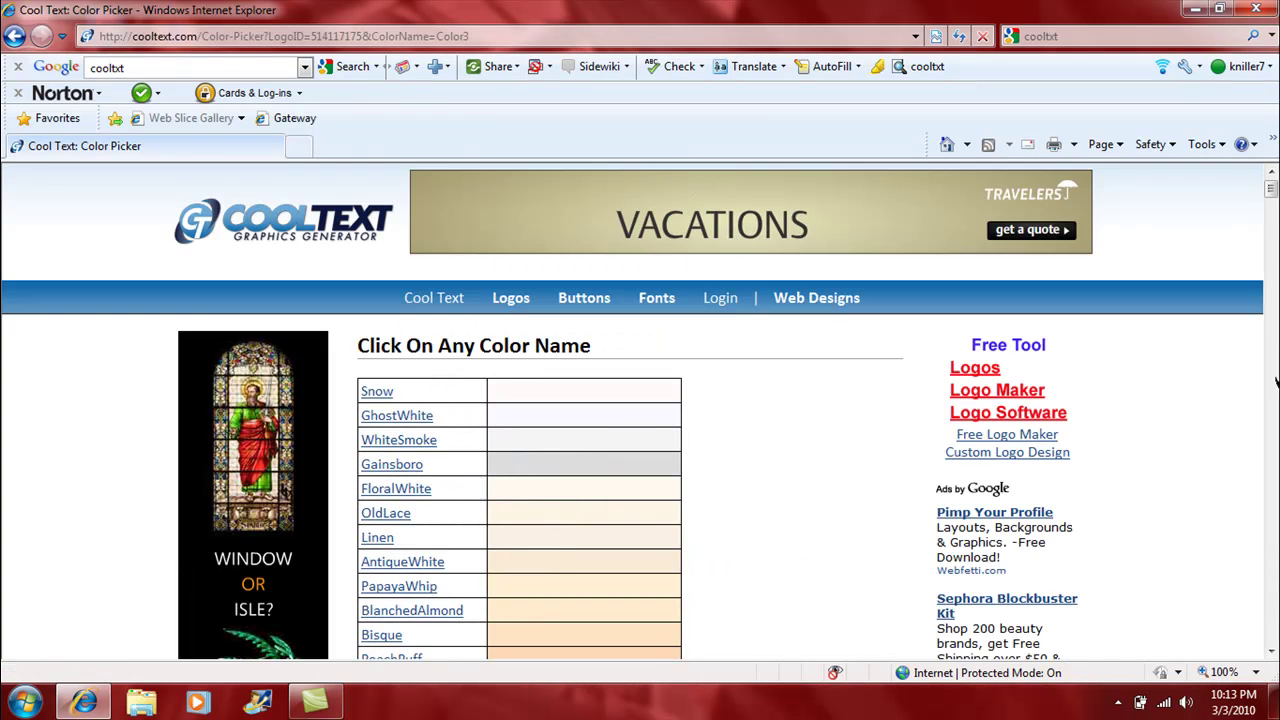
scroll(806, 543, "down", 20)
left_click_drag(1270, 400, 1270, 383)
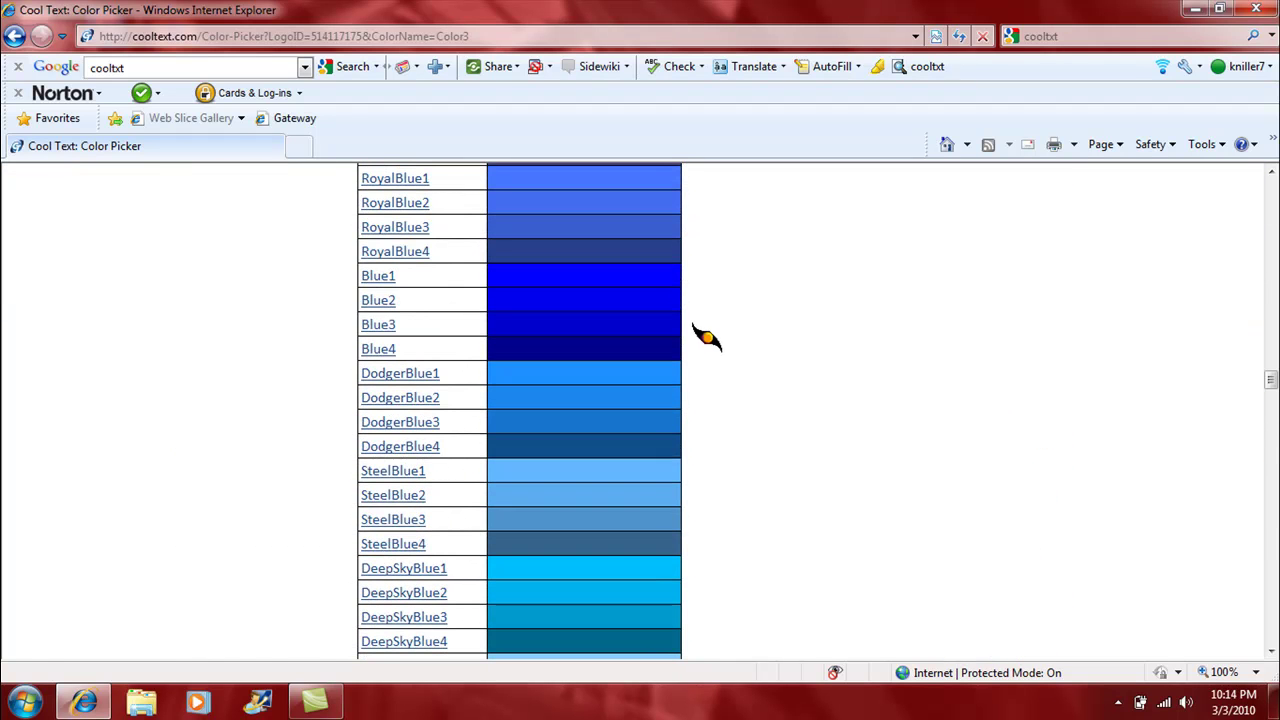
left_click(370, 276)
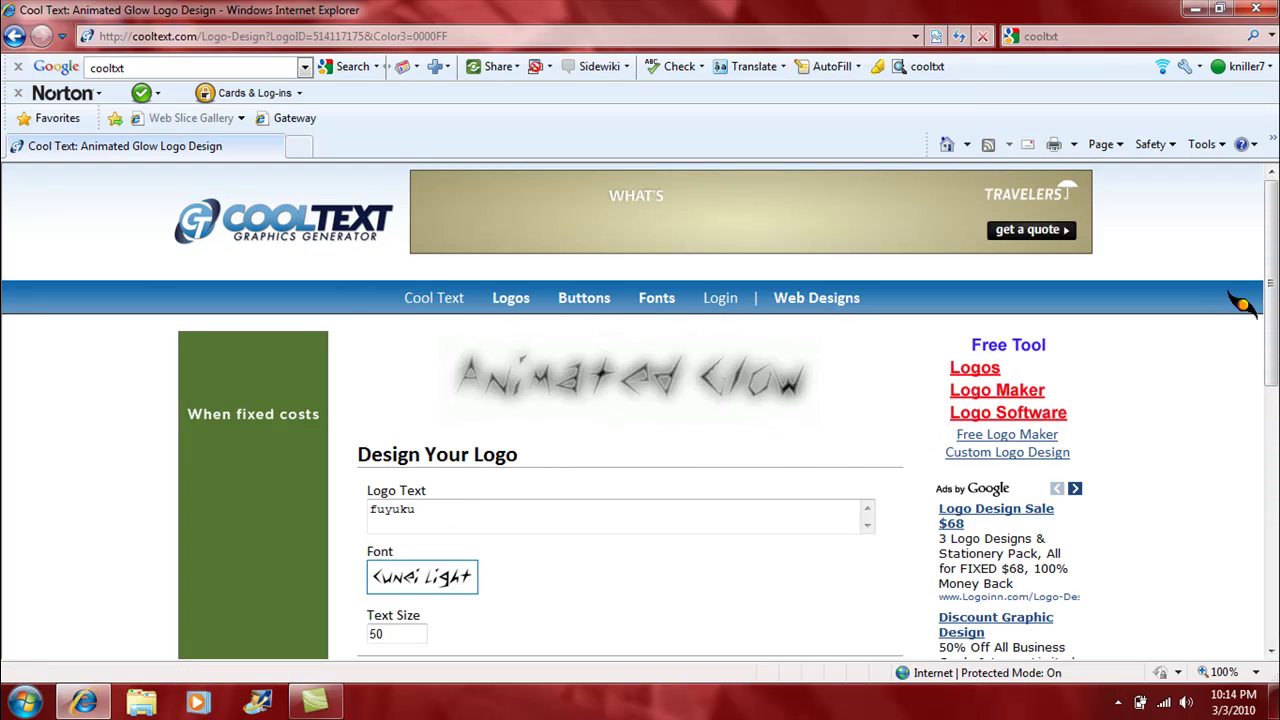
Set the background colour to black and render the glowing fuyuku logo.
left_click_drag(1271, 295, 1271, 525)
left_click(594, 470)
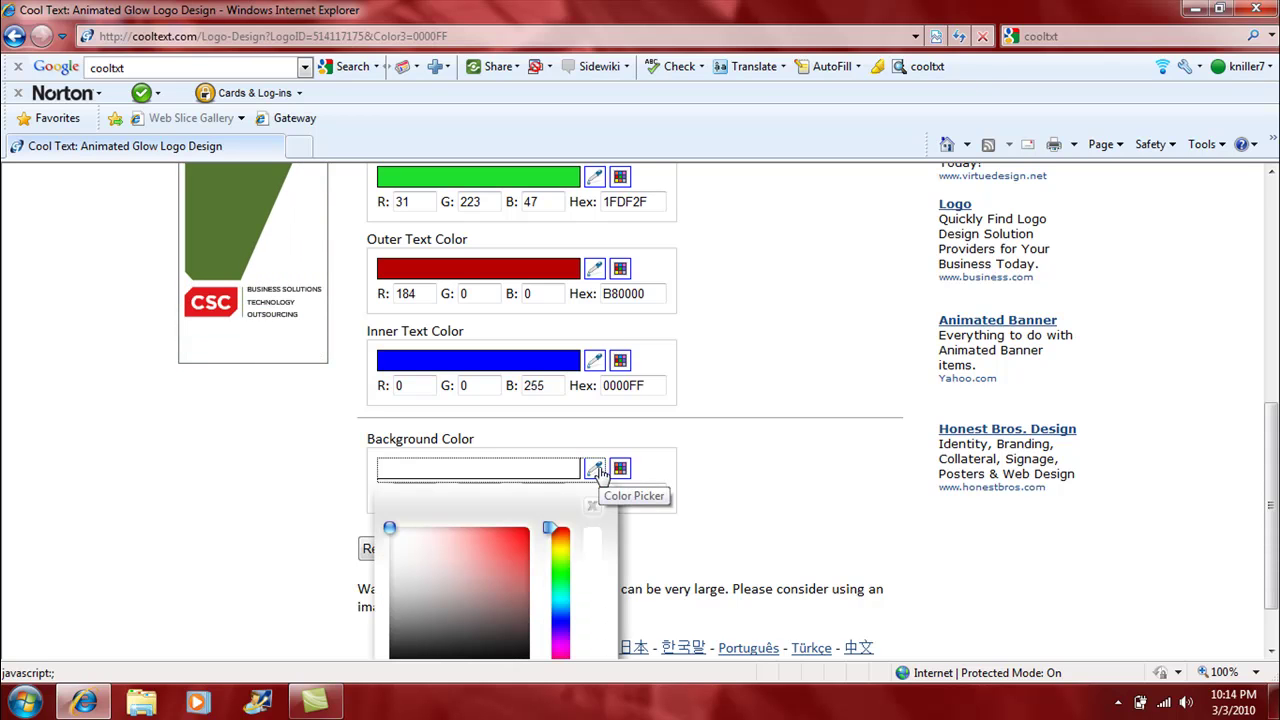
left_click_drag(392, 530, 517, 531)
left_click(725, 351)
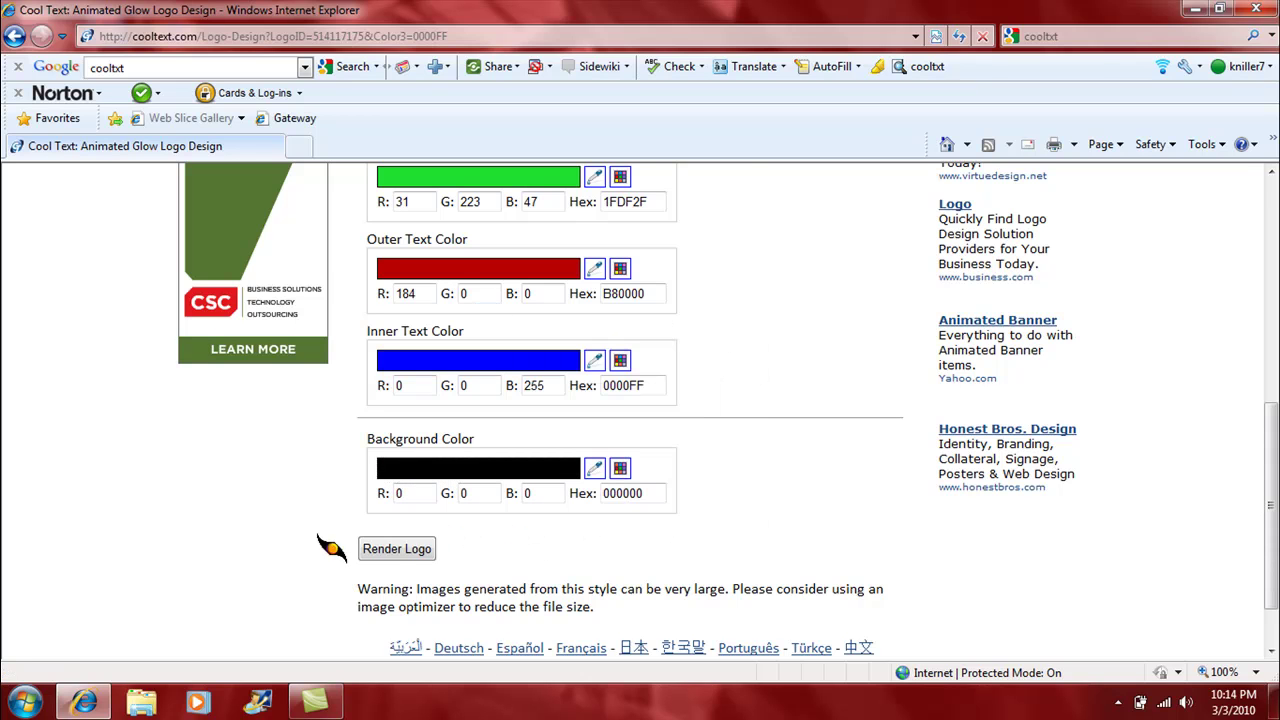
left_click(400, 552)
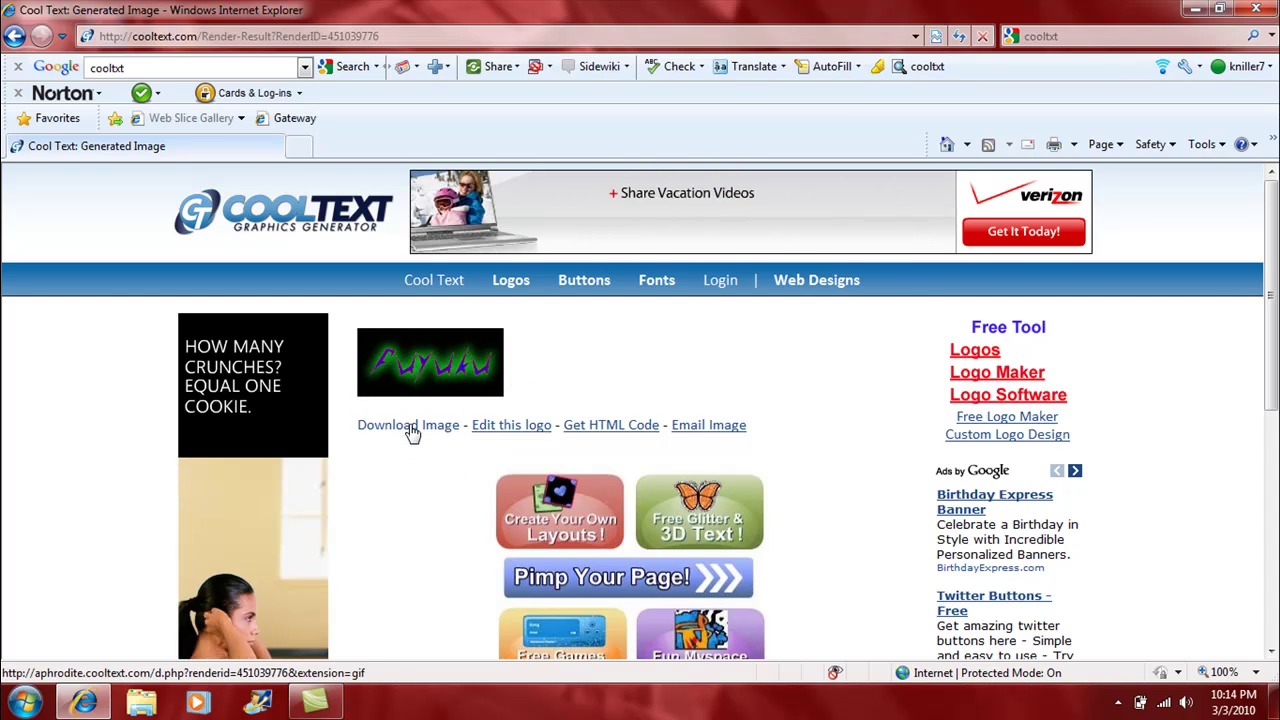
Close Internet Explorer and launch Windows Live Movie Maker from the Start menu.
left_click(1256, 8)
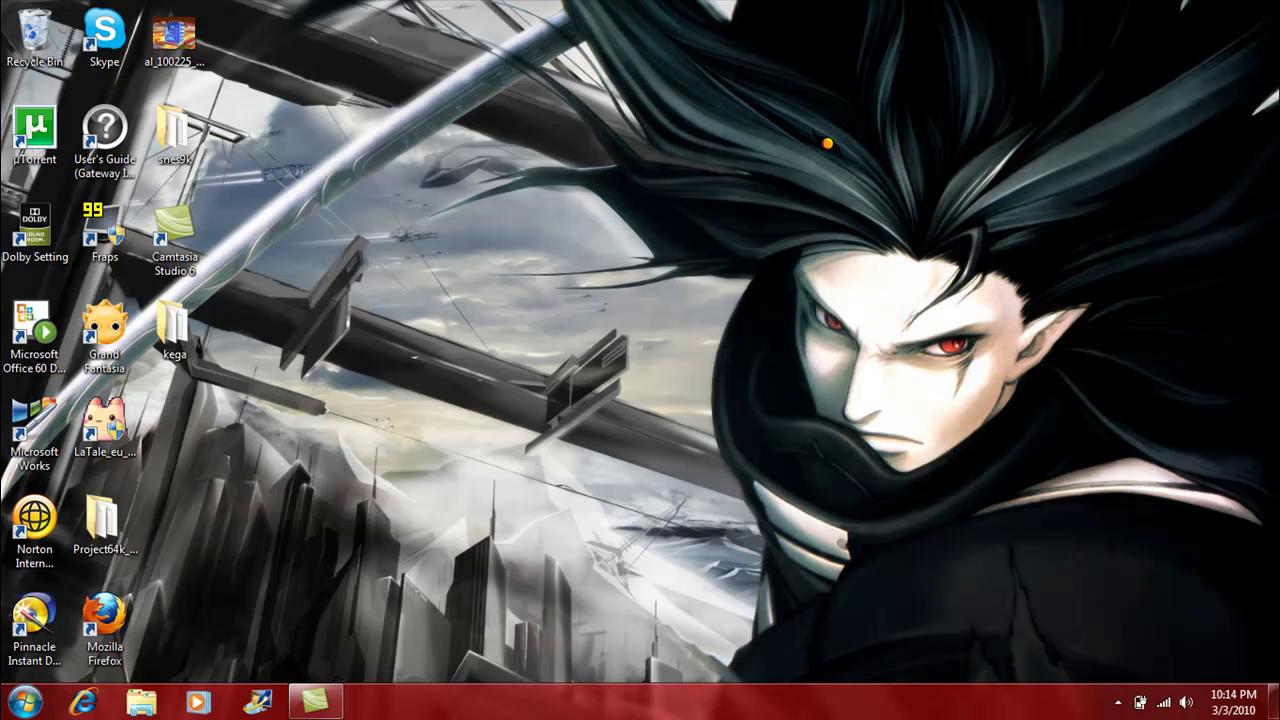
left_click(24, 702)
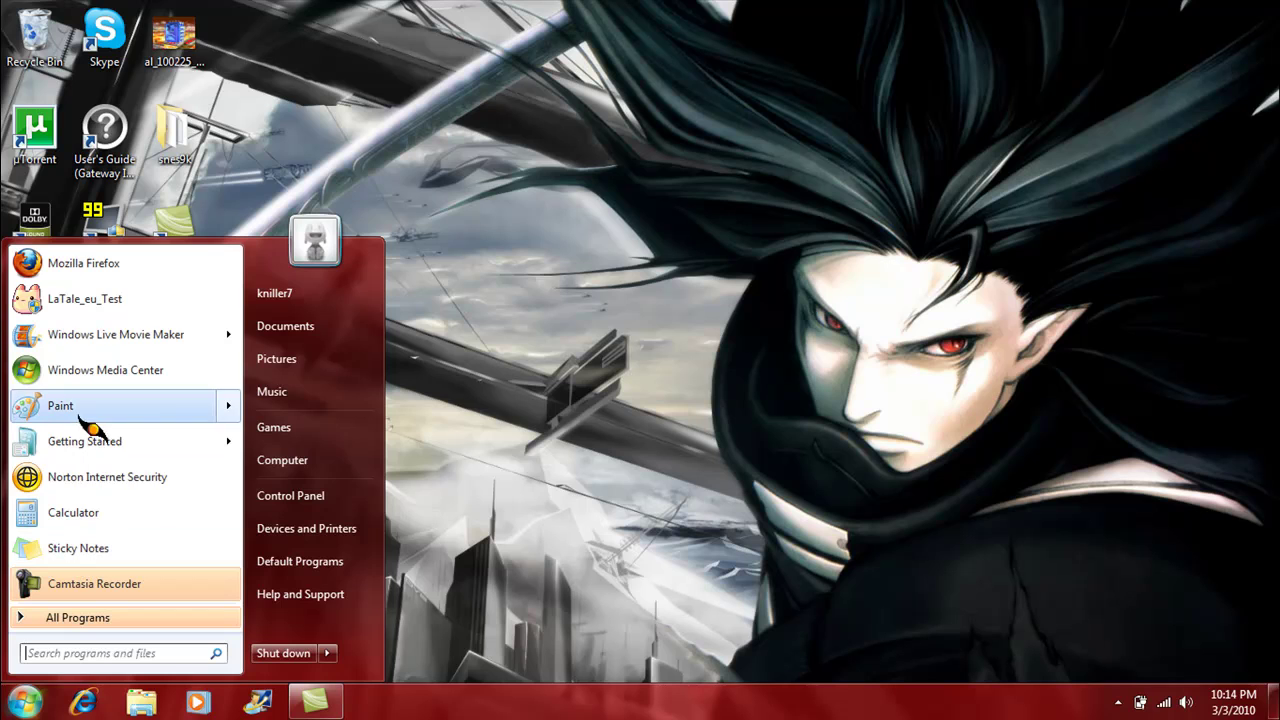
left_click(90, 335)
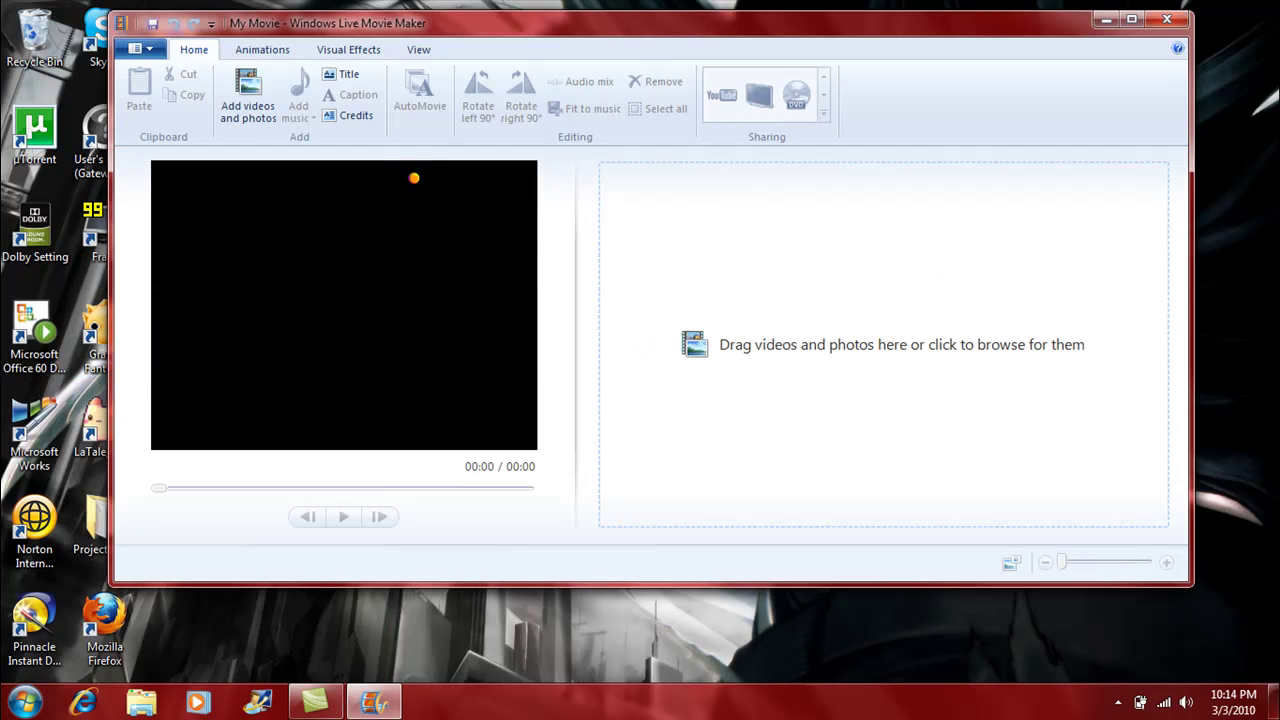
Add the Gogeta picture to the new movie.
left_click(249, 95)
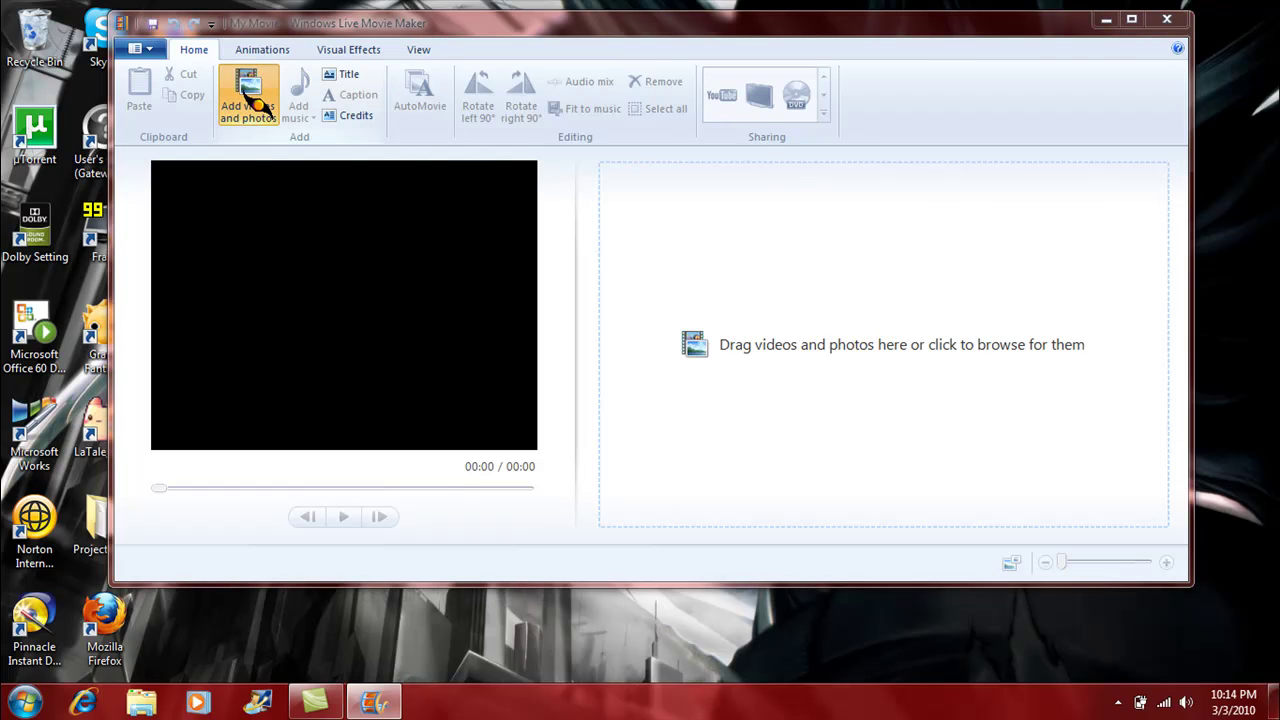
scroll(757, 214, "down", 3)
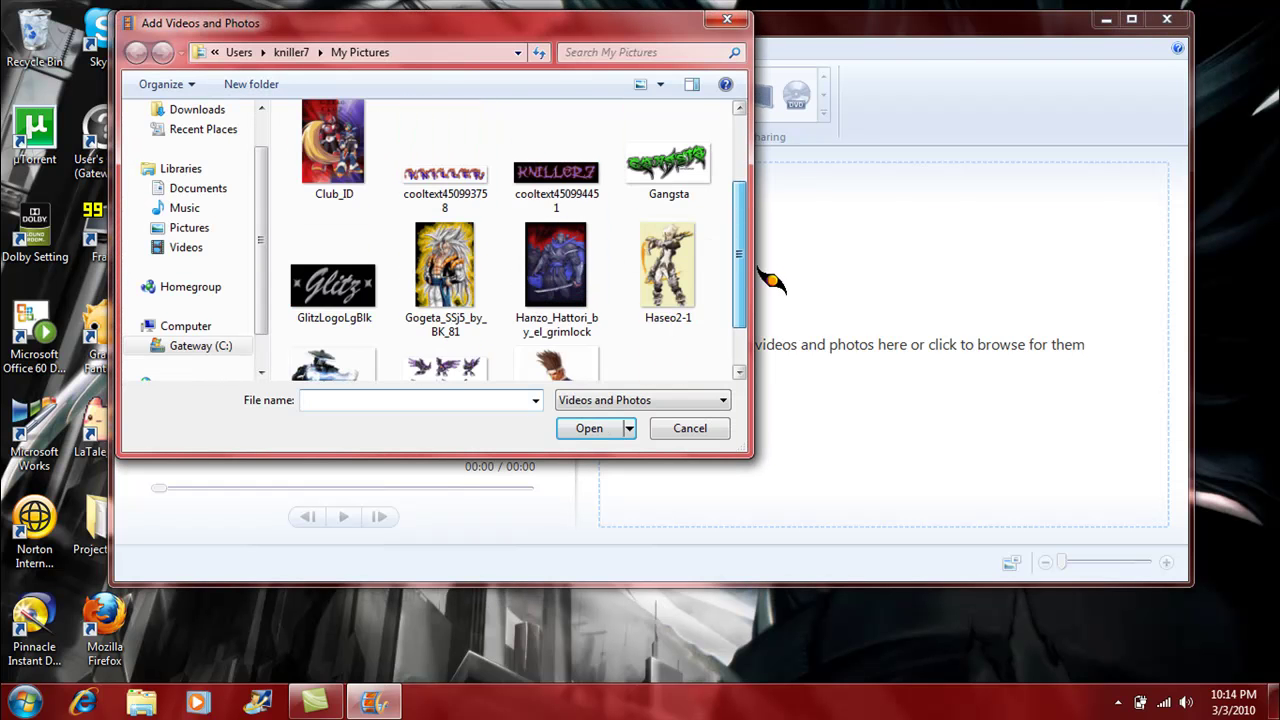
scroll(757, 214, "up", 2)
left_click(600, 232)
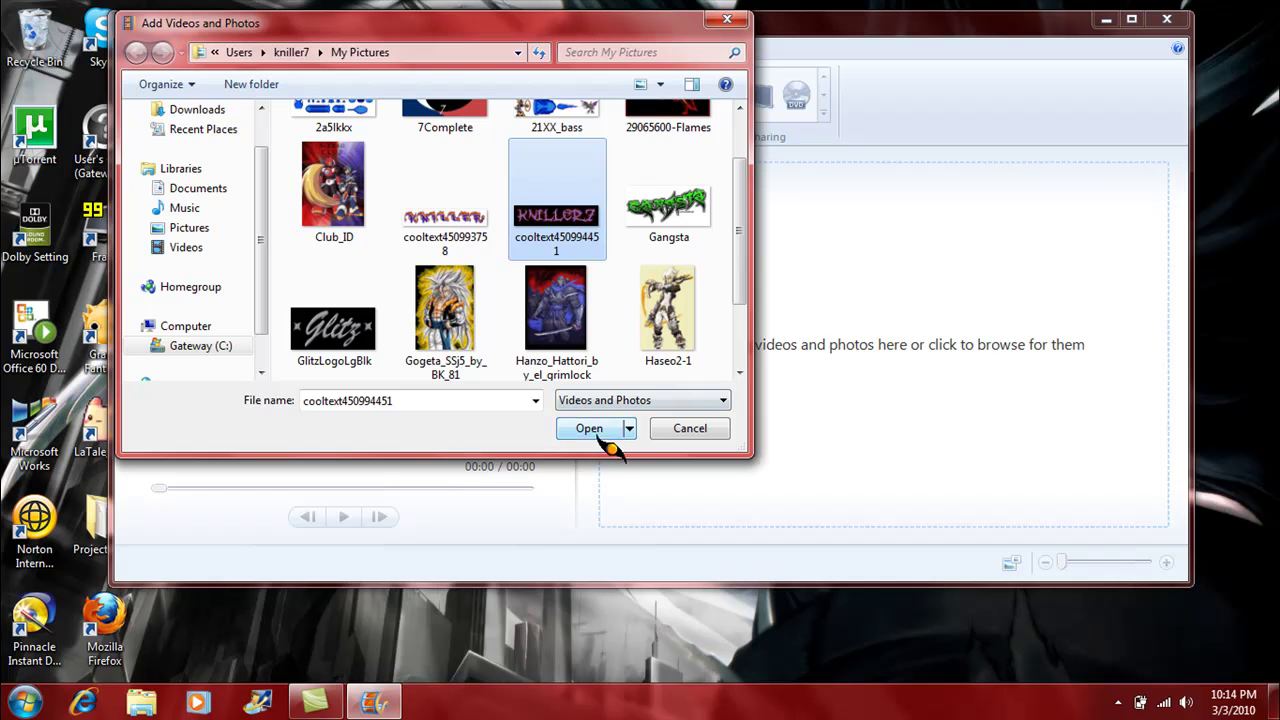
left_click(368, 218)
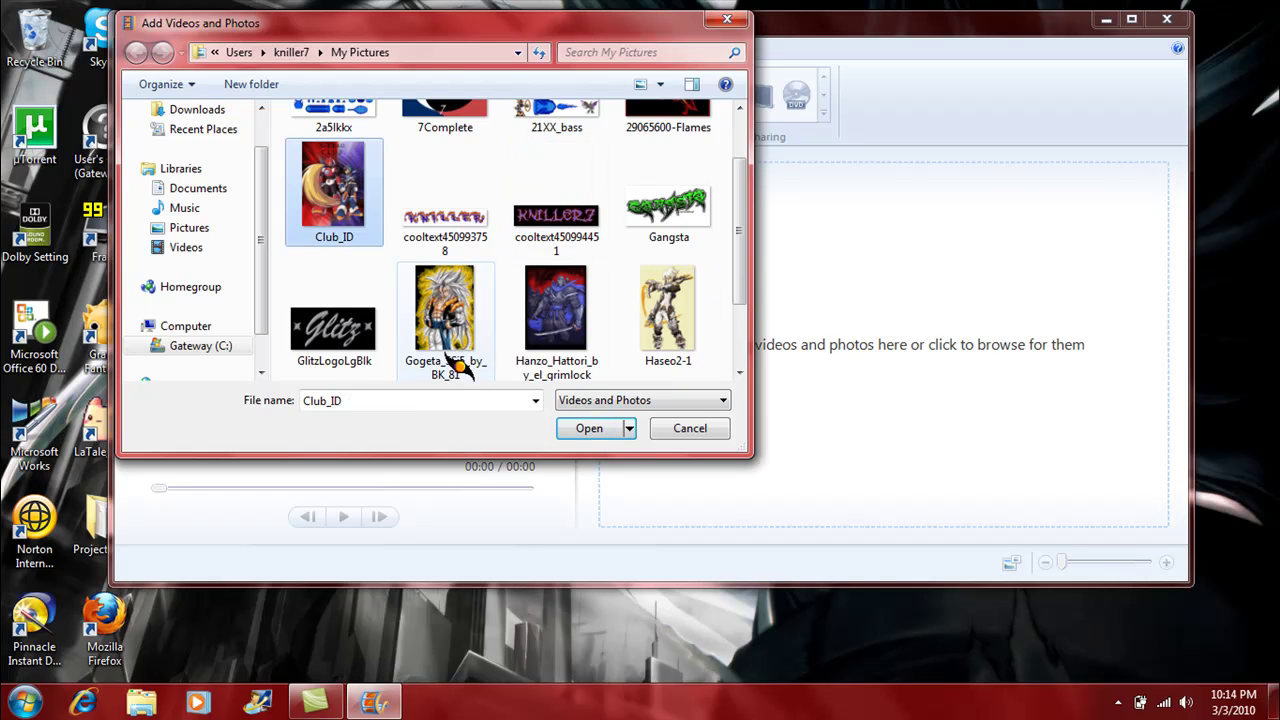
left_click(447, 330)
left_click(593, 430)
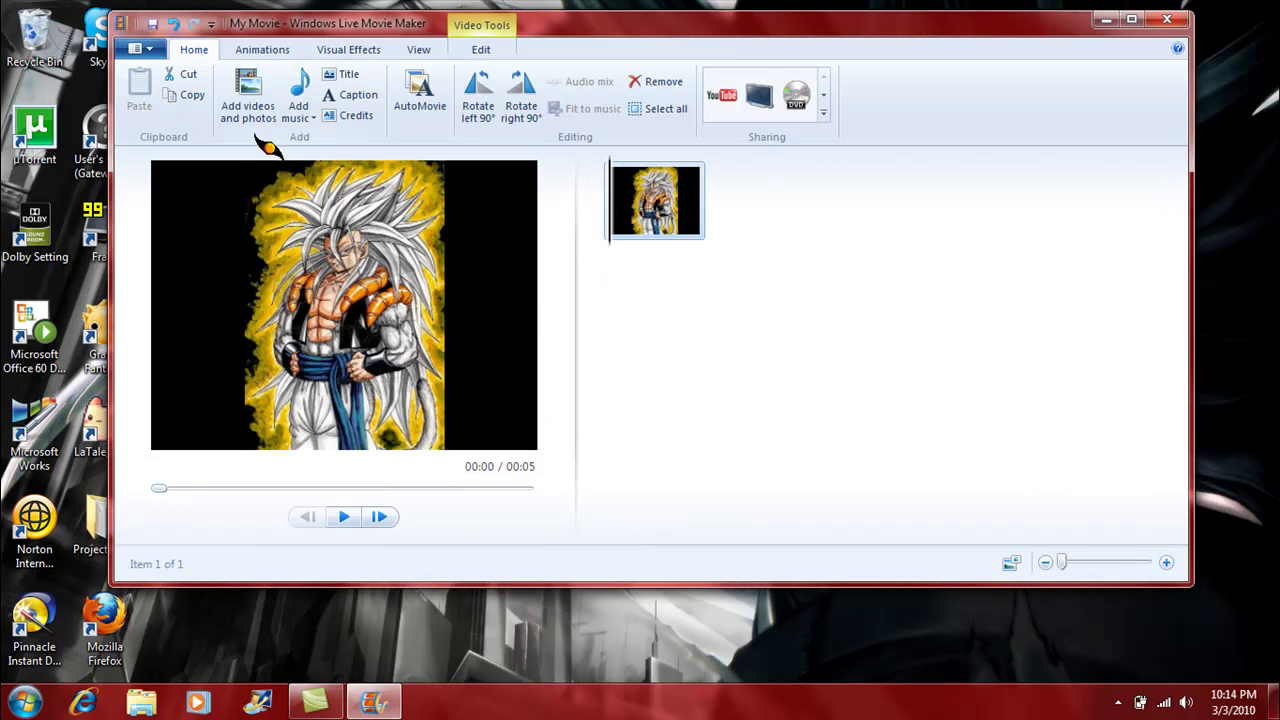
Add the cooltext450994451 KNILLER7 logo image as the second clip.
left_click(248, 100)
left_click(552, 305)
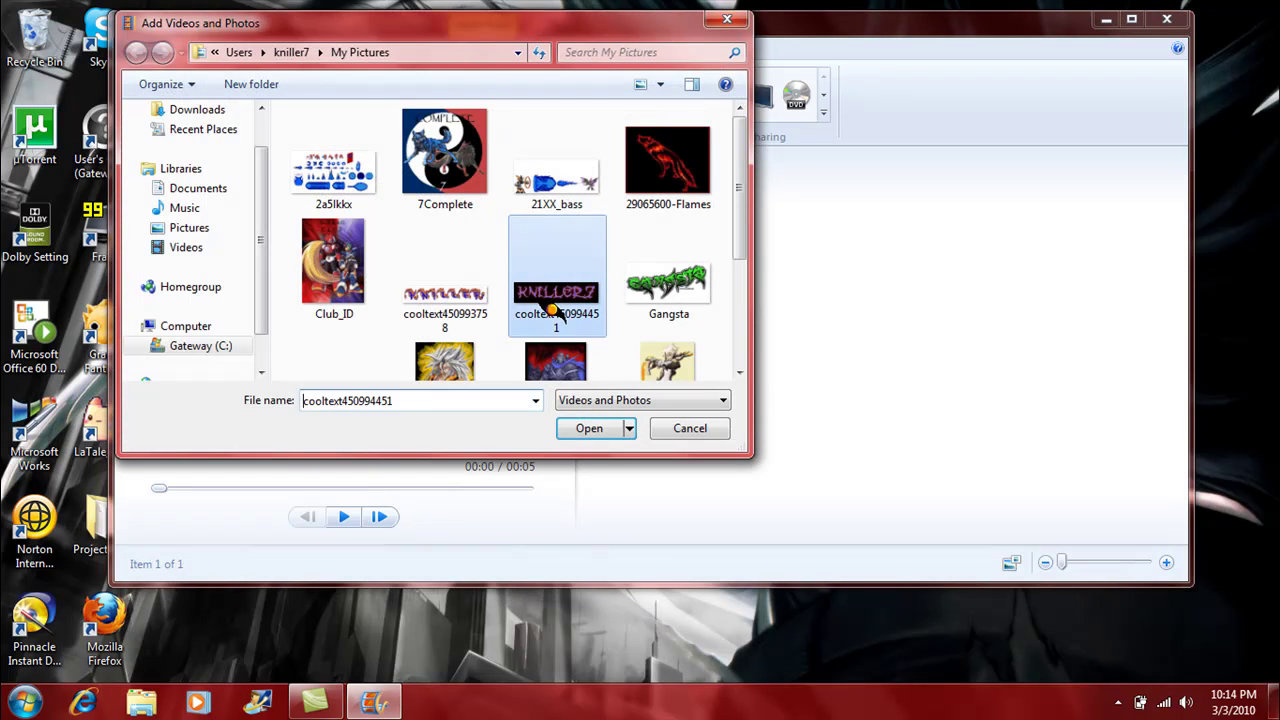
left_click(600, 432)
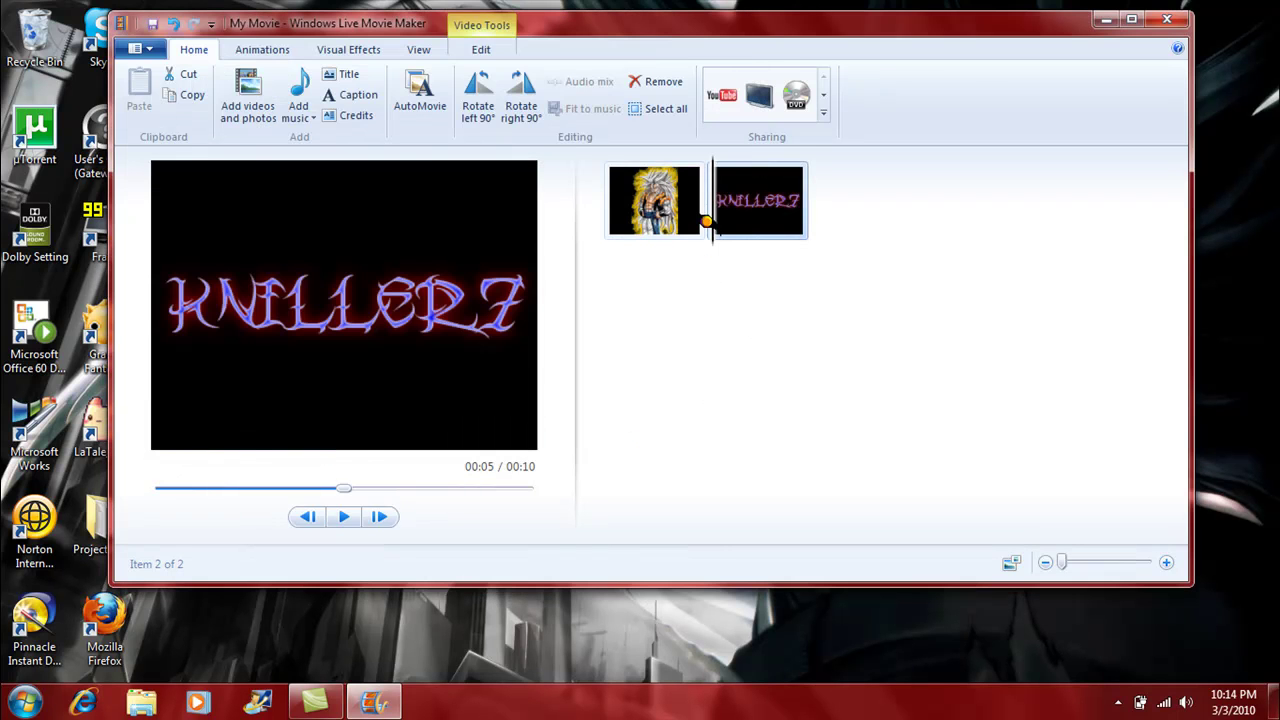
left_click(697, 218)
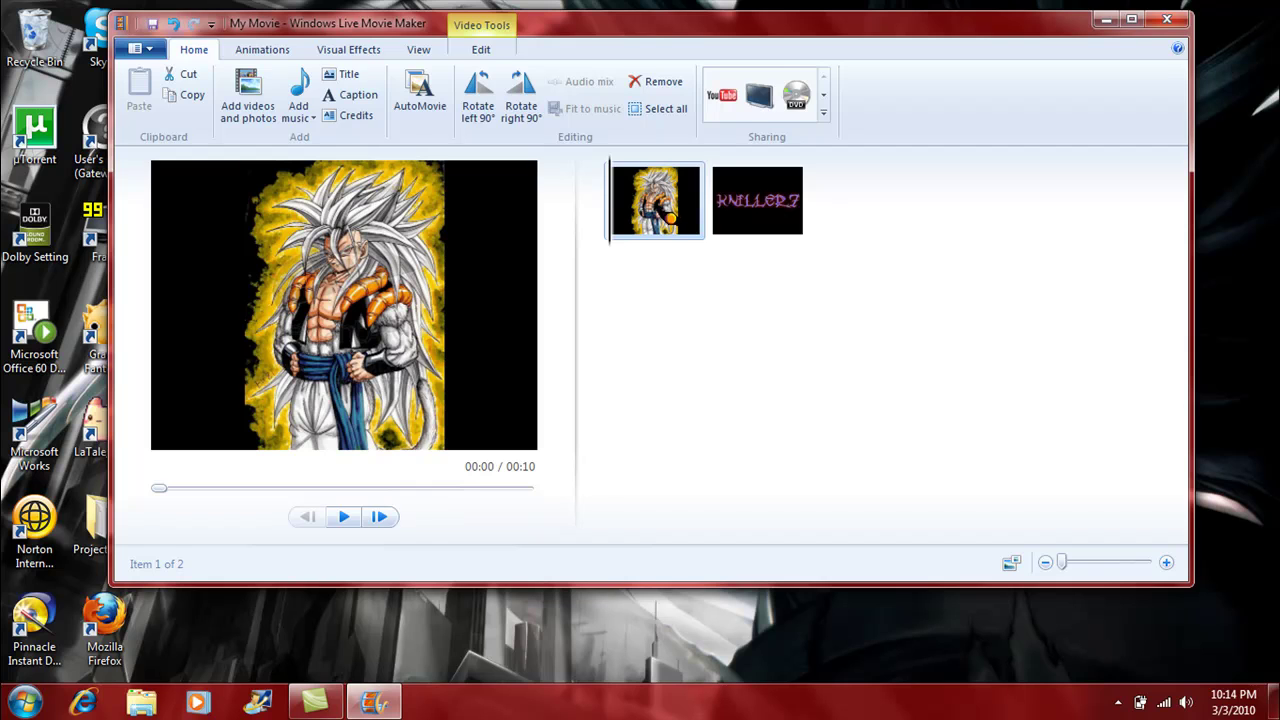
Set the Gogeta picture's duration to 2.00 seconds and the KNILLER7 logo's to 9.00 seconds.
double_click(667, 218)
left_click(441, 108)
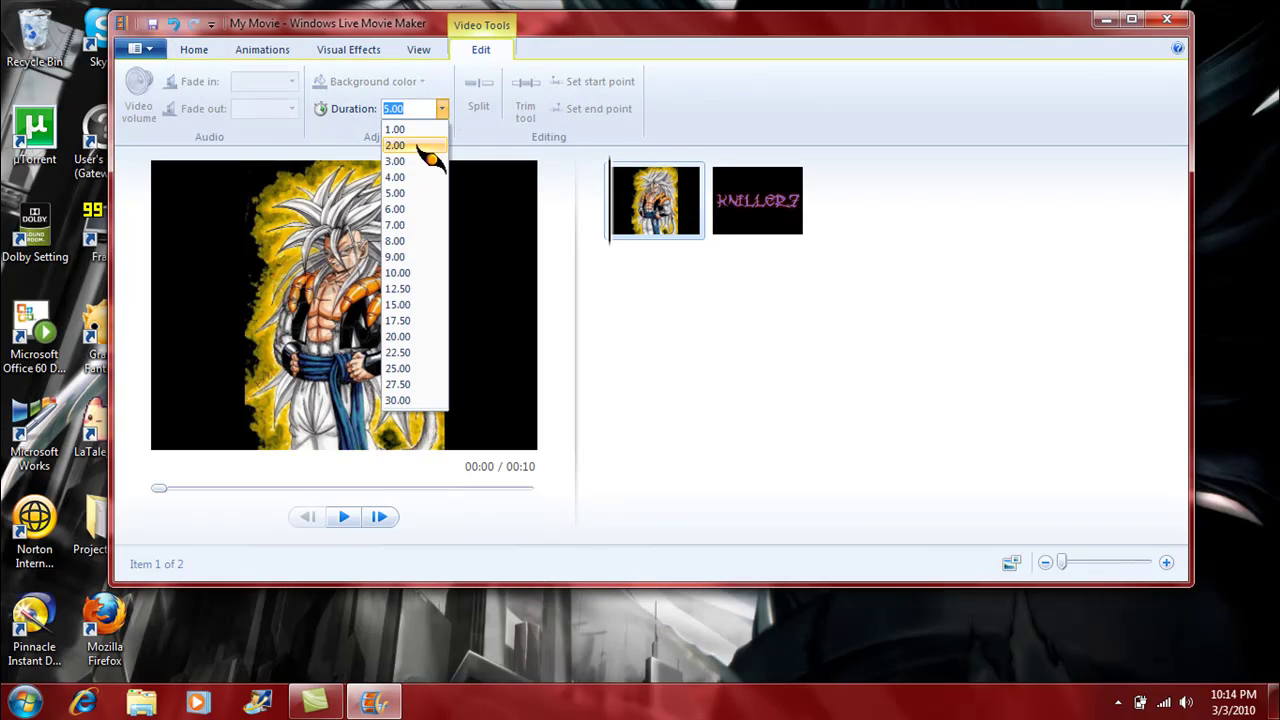
left_click(424, 148)
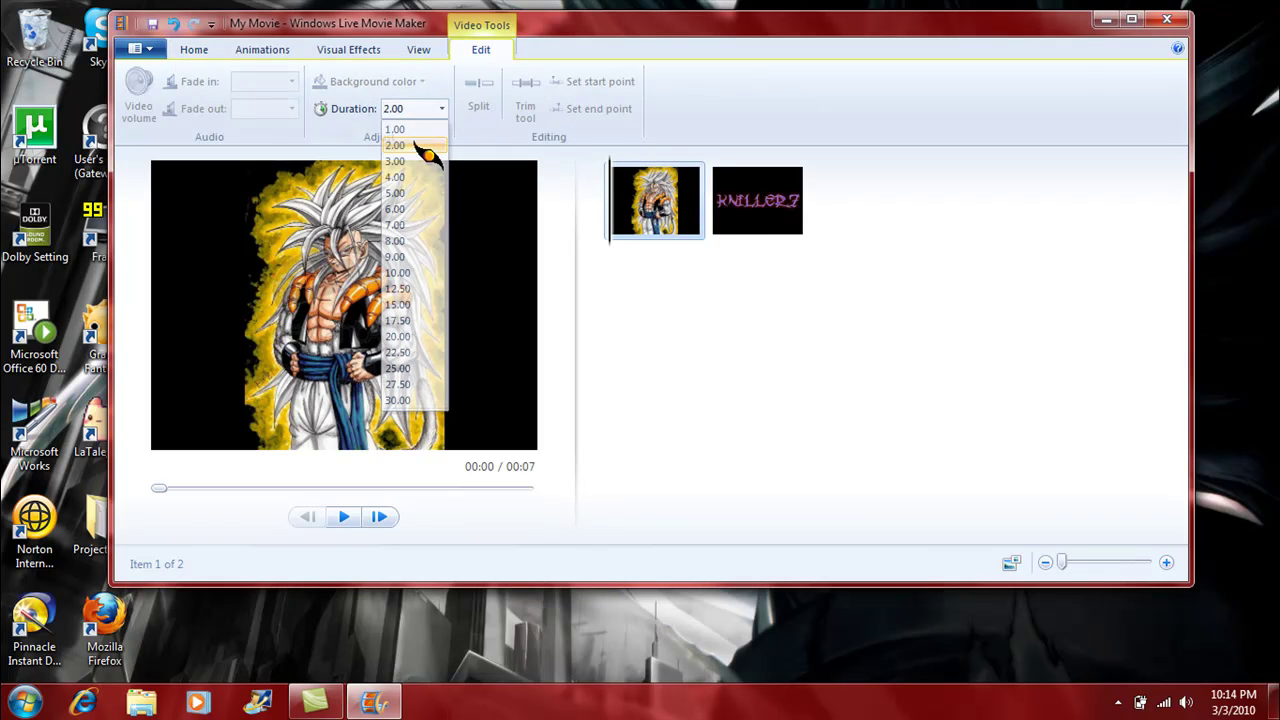
left_click(745, 232)
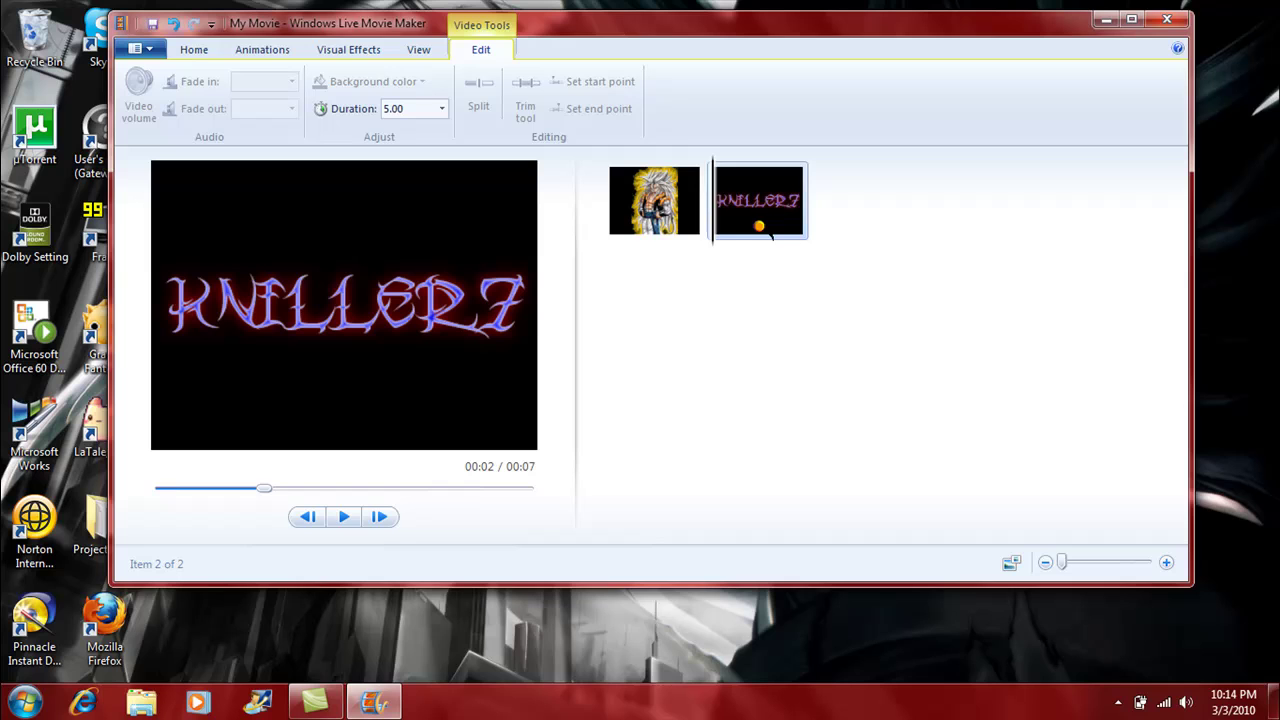
left_click(441, 110)
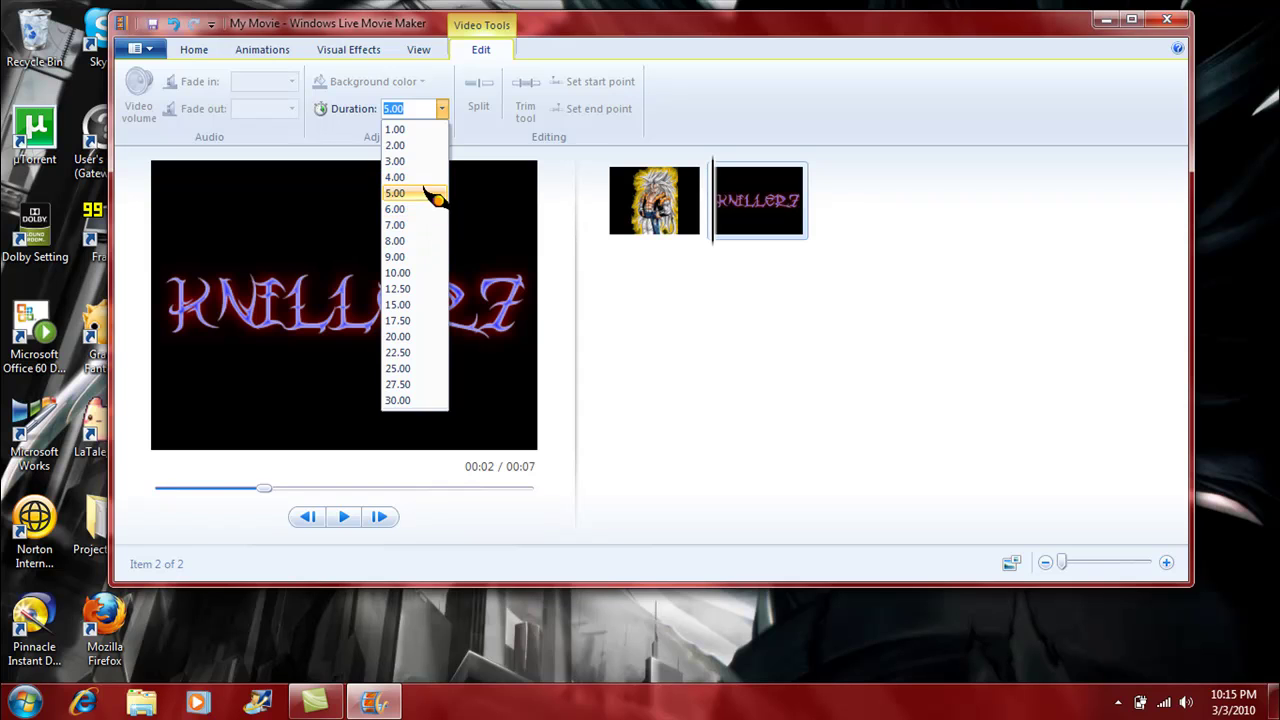
left_click(396, 258)
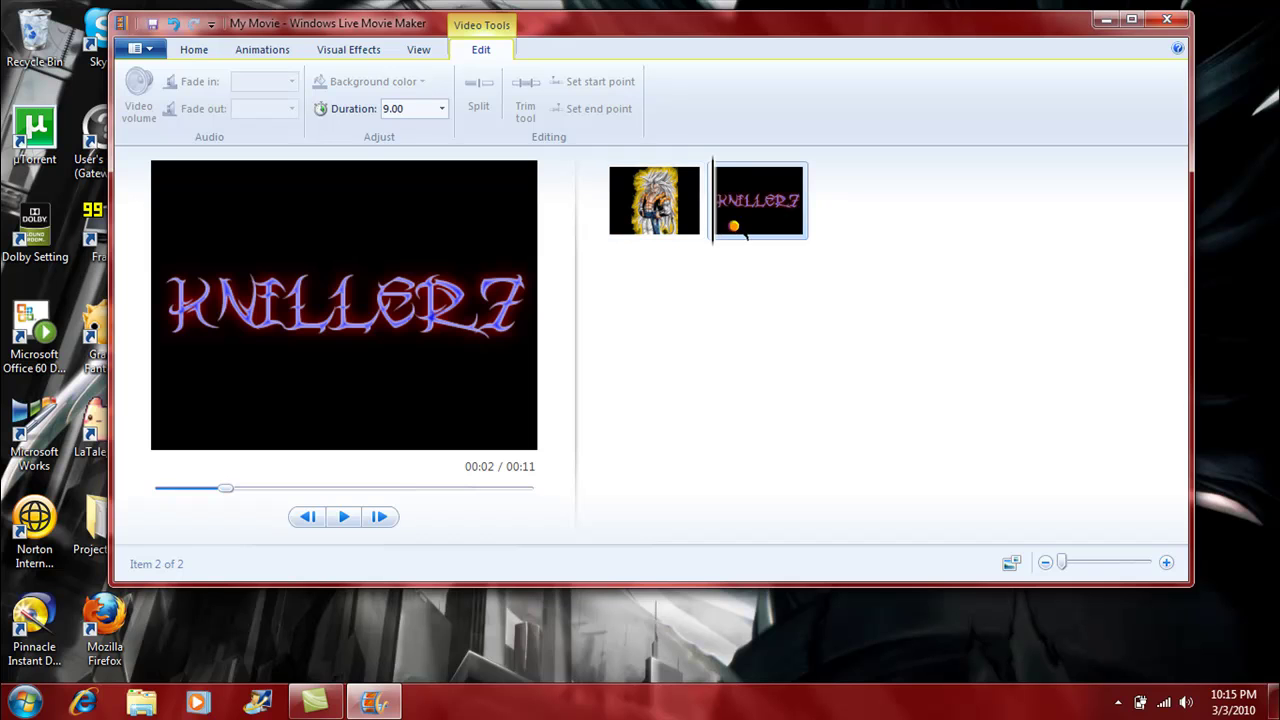
left_click(687, 207)
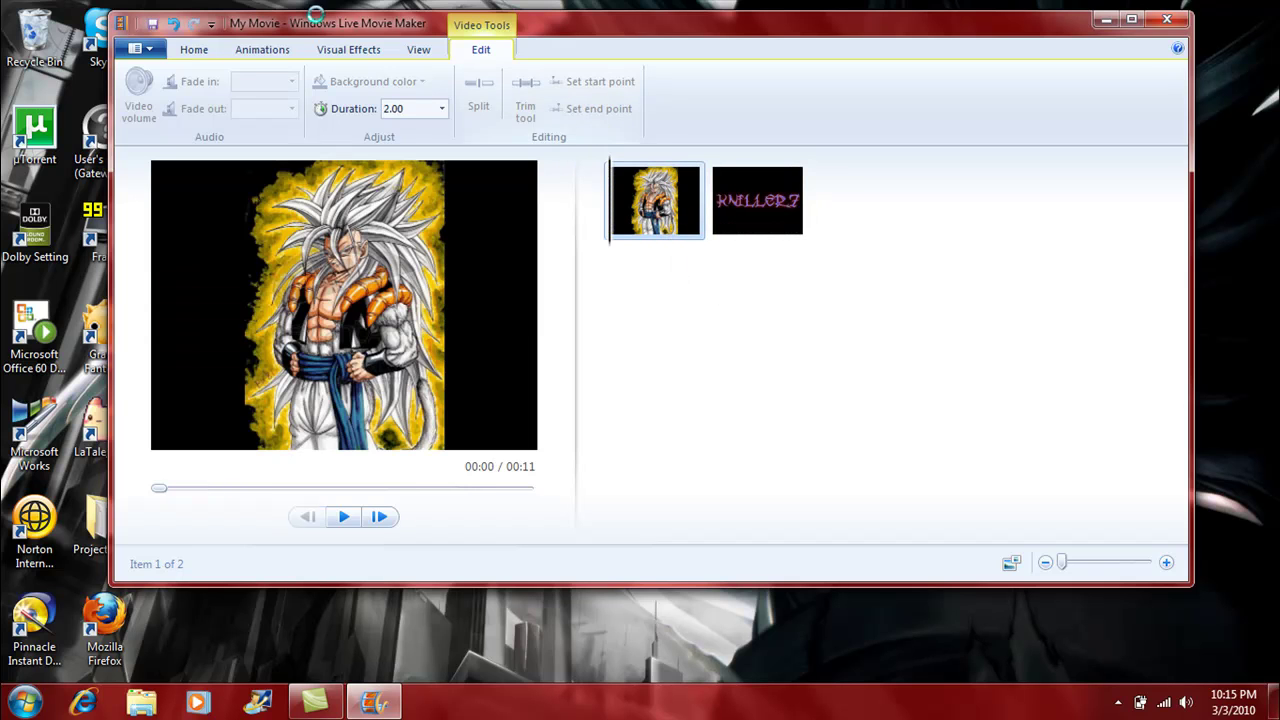
Apply a transition to the Gogeta picture clip.
left_click(268, 51)
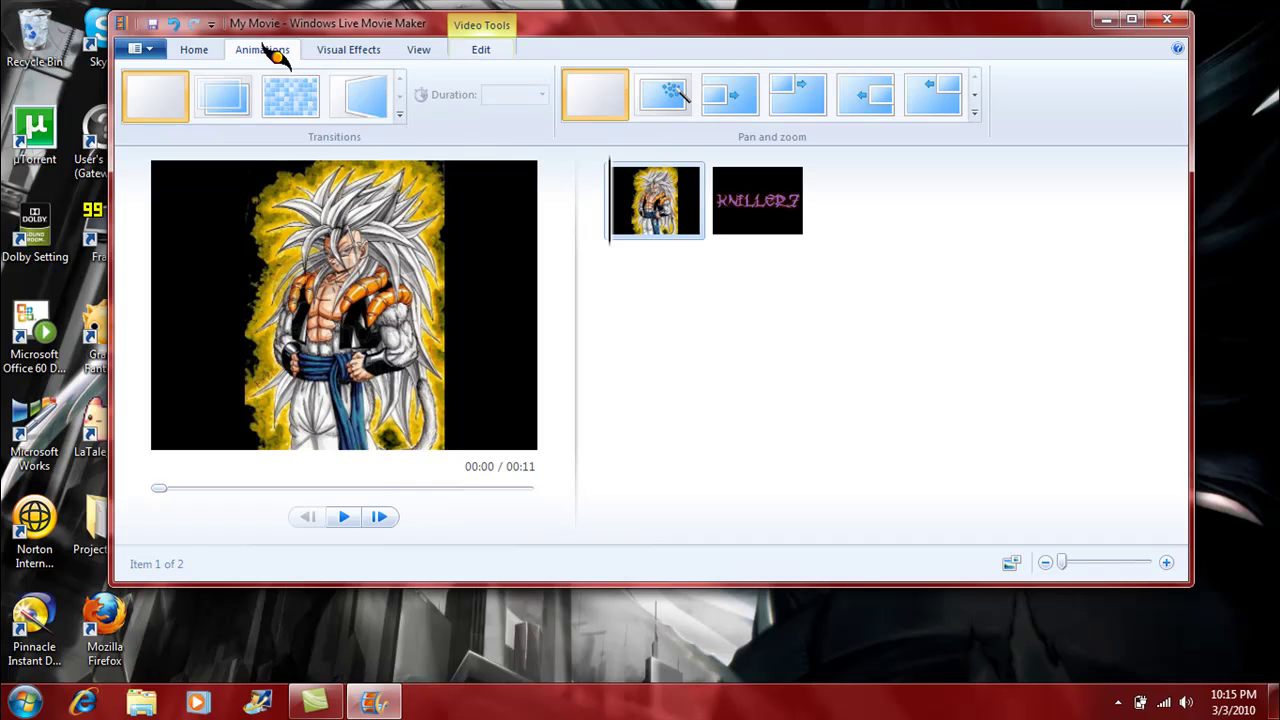
left_click(291, 98)
left_click(762, 207)
double_click(765, 211)
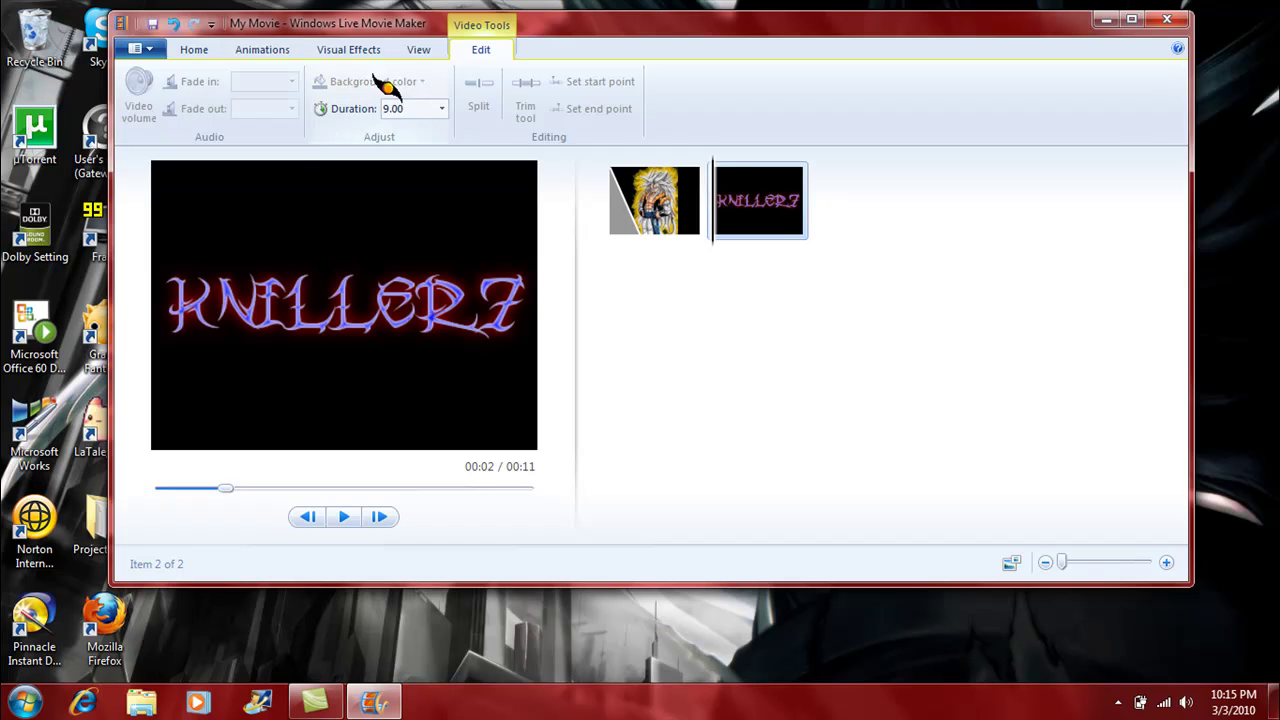
Give the KNILLER7 clip a dissolve transition from the Transitions gallery.
left_click(293, 52)
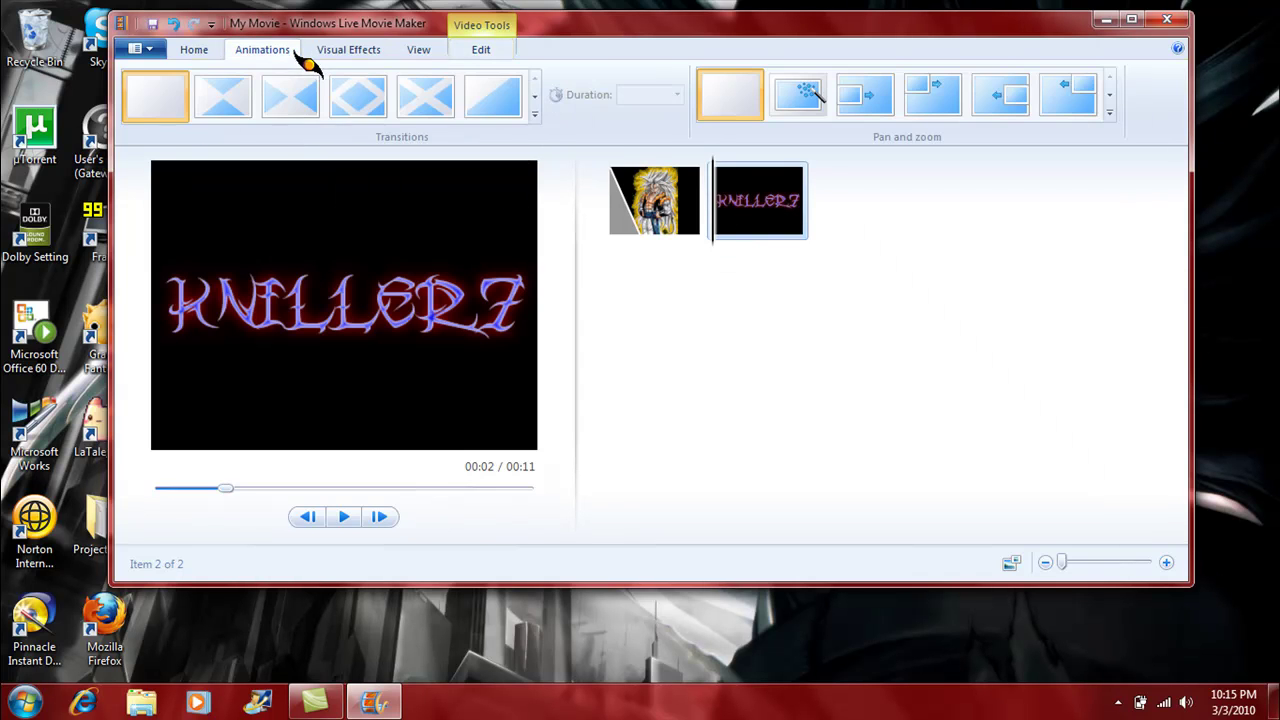
left_click(534, 95)
left_click(534, 95)
left_click(535, 95)
left_click(535, 80)
left_click(535, 80)
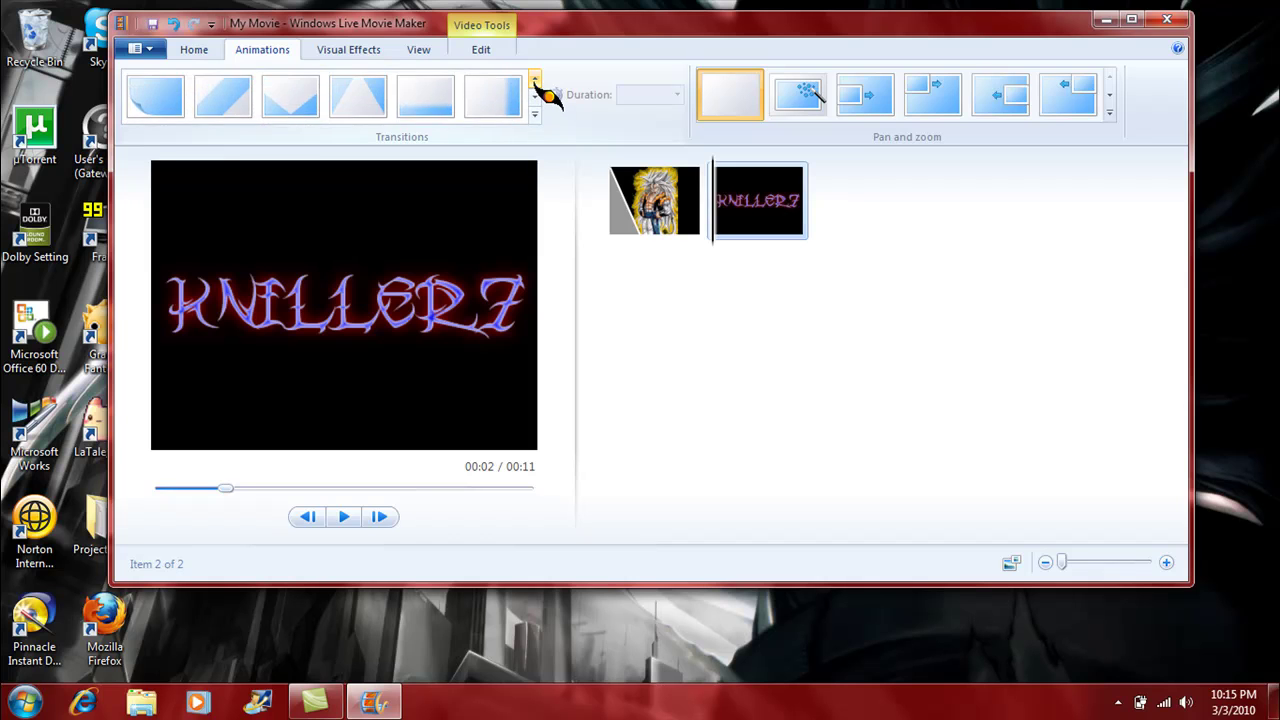
left_click(535, 80)
left_click(535, 80)
left_click(535, 80)
left_click(535, 80)
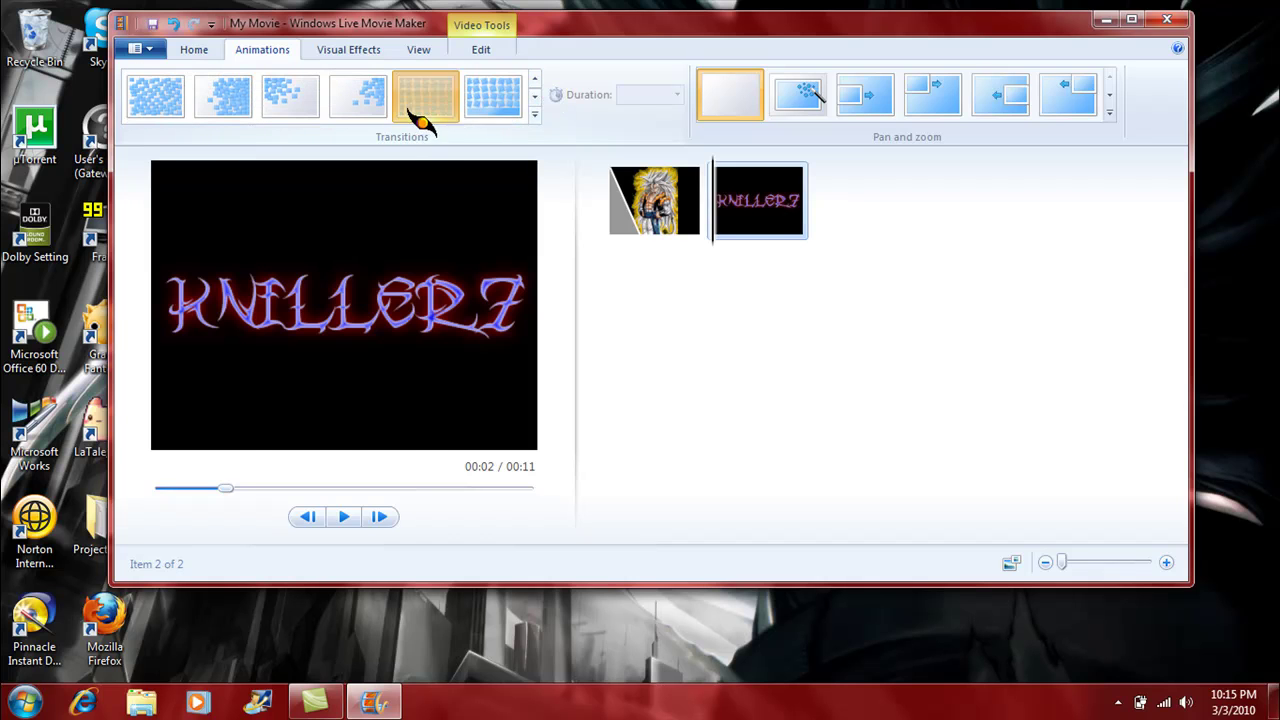
left_click(424, 97)
Apply the 3D ripple visual effect to the KNILLER7 clip.
left_click(481, 49)
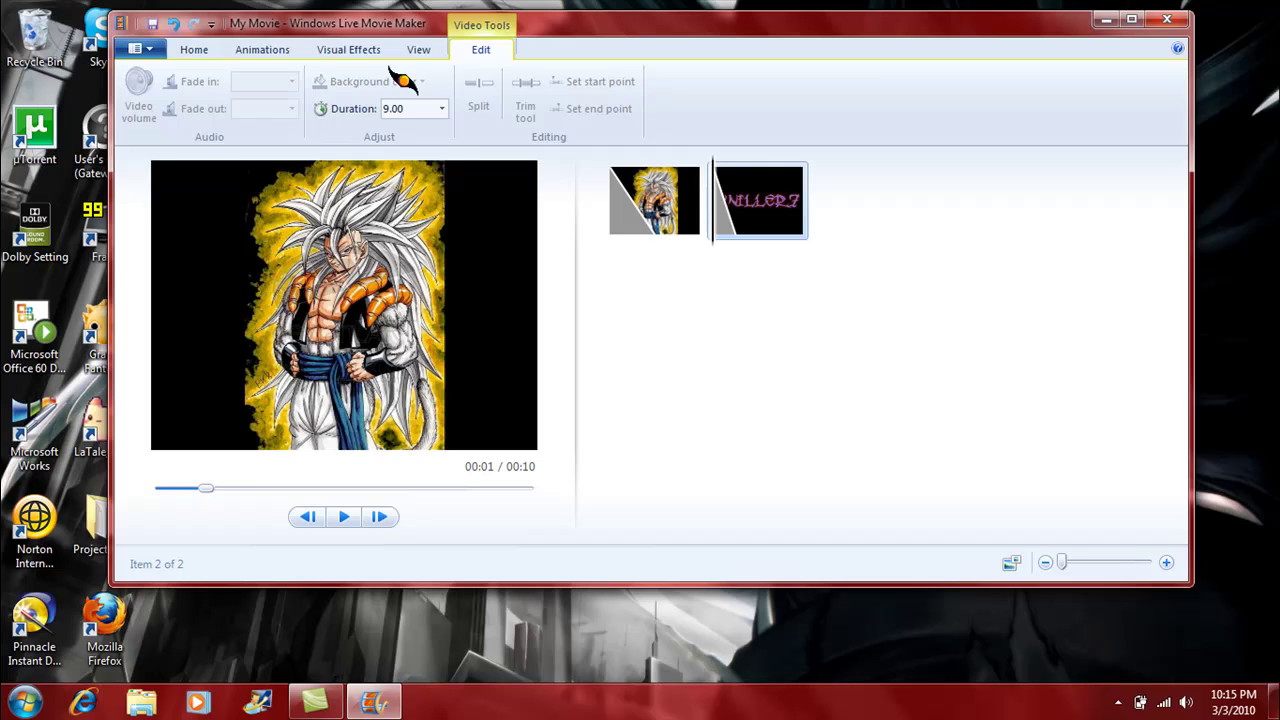
left_click(348, 49)
left_click(872, 113)
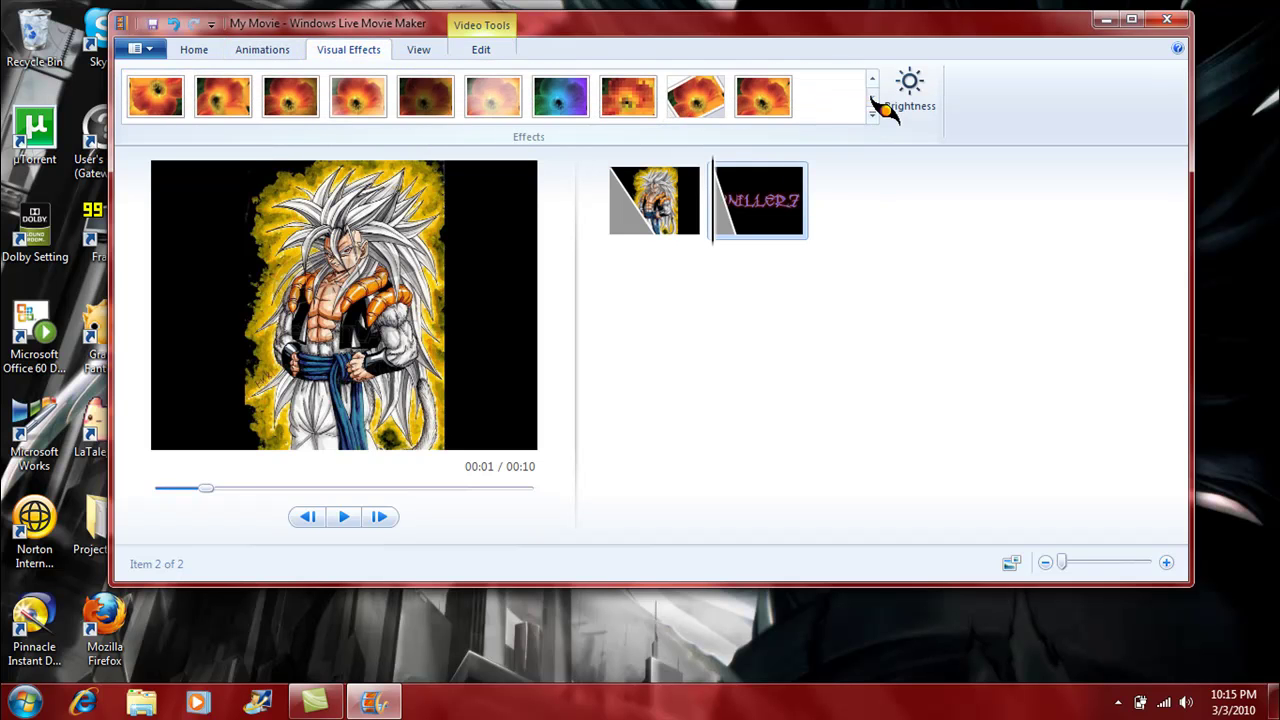
left_click(630, 100)
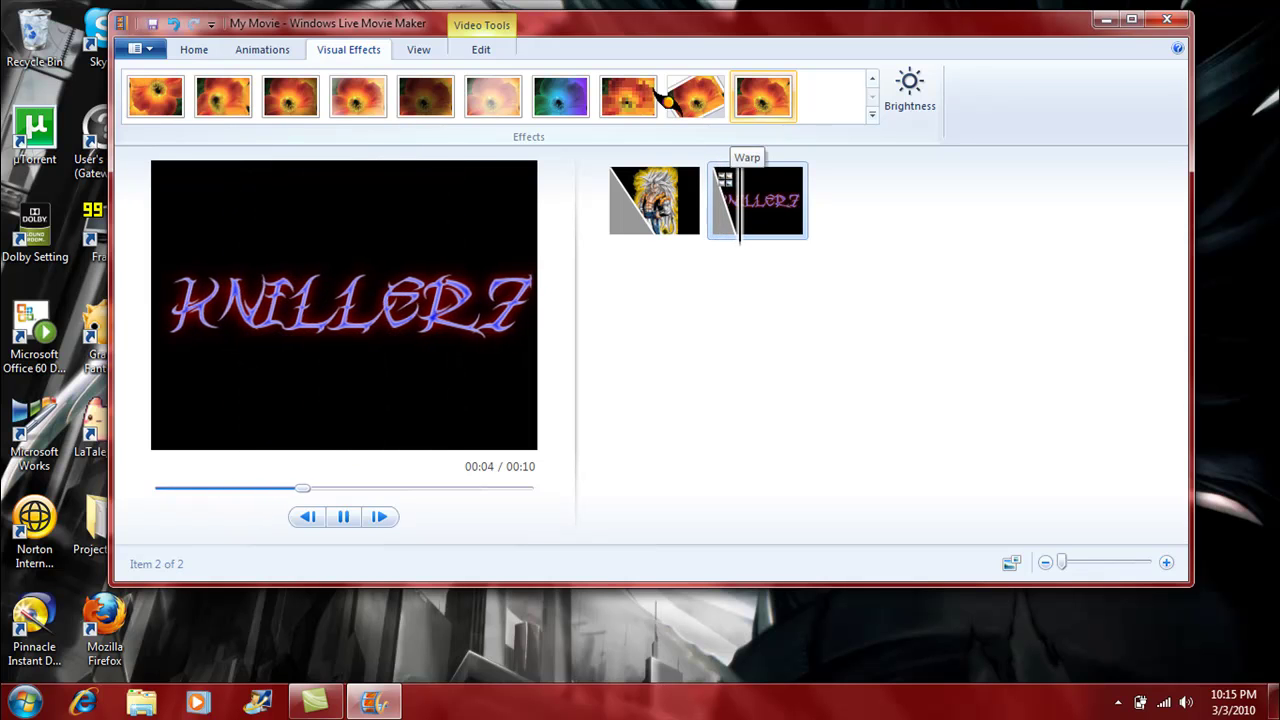
left_click(223, 97)
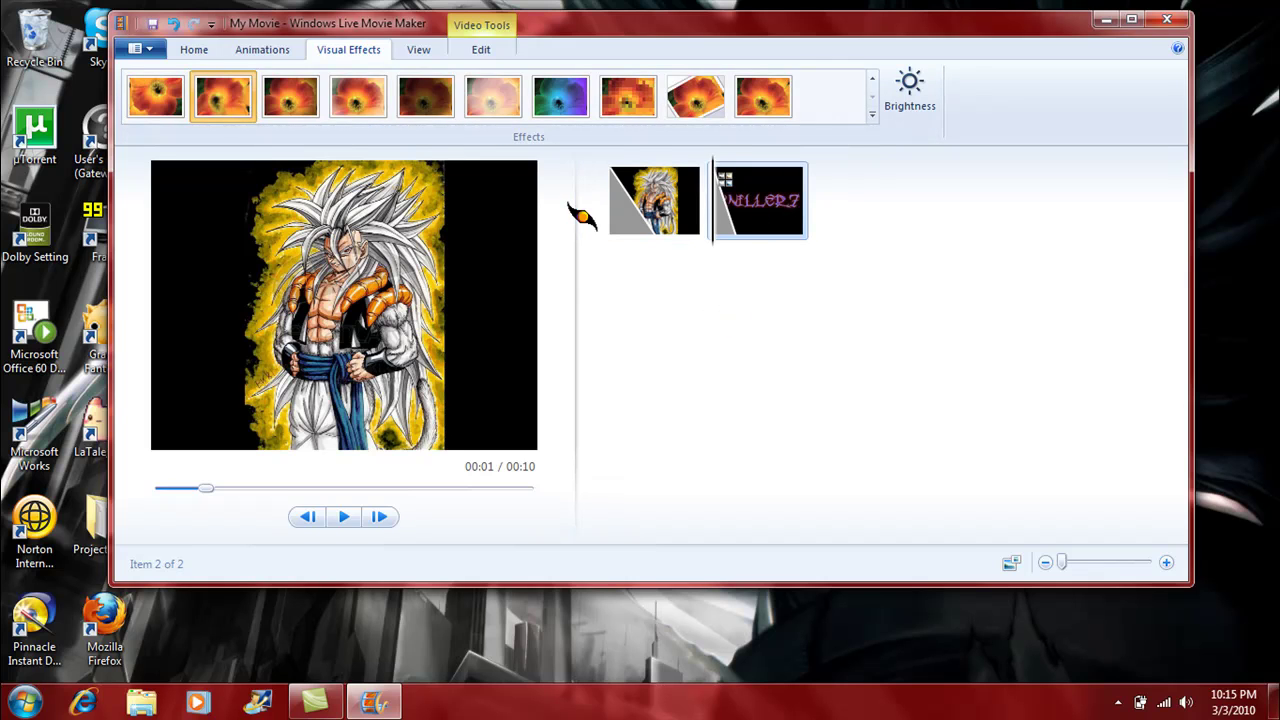
double_click(747, 224)
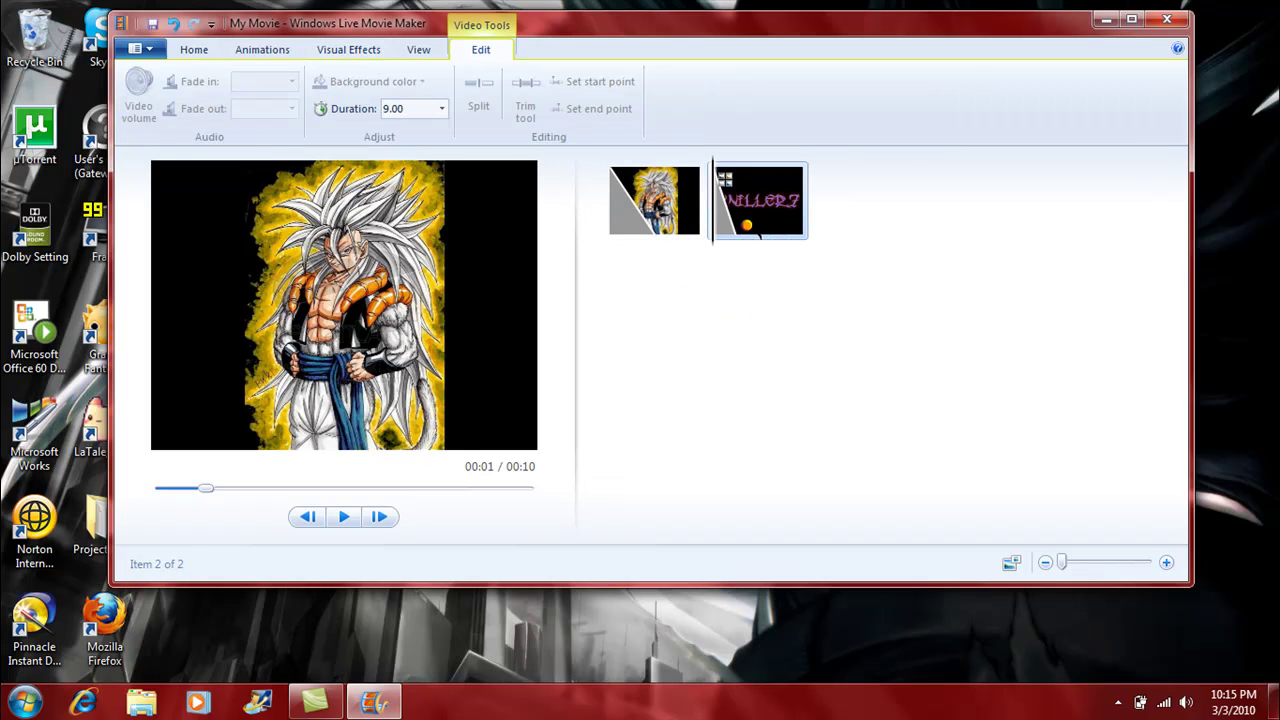
Add White Land from the Super Smash Bros. Brawl OST folder as background music.
left_click(194, 50)
left_click(313, 95)
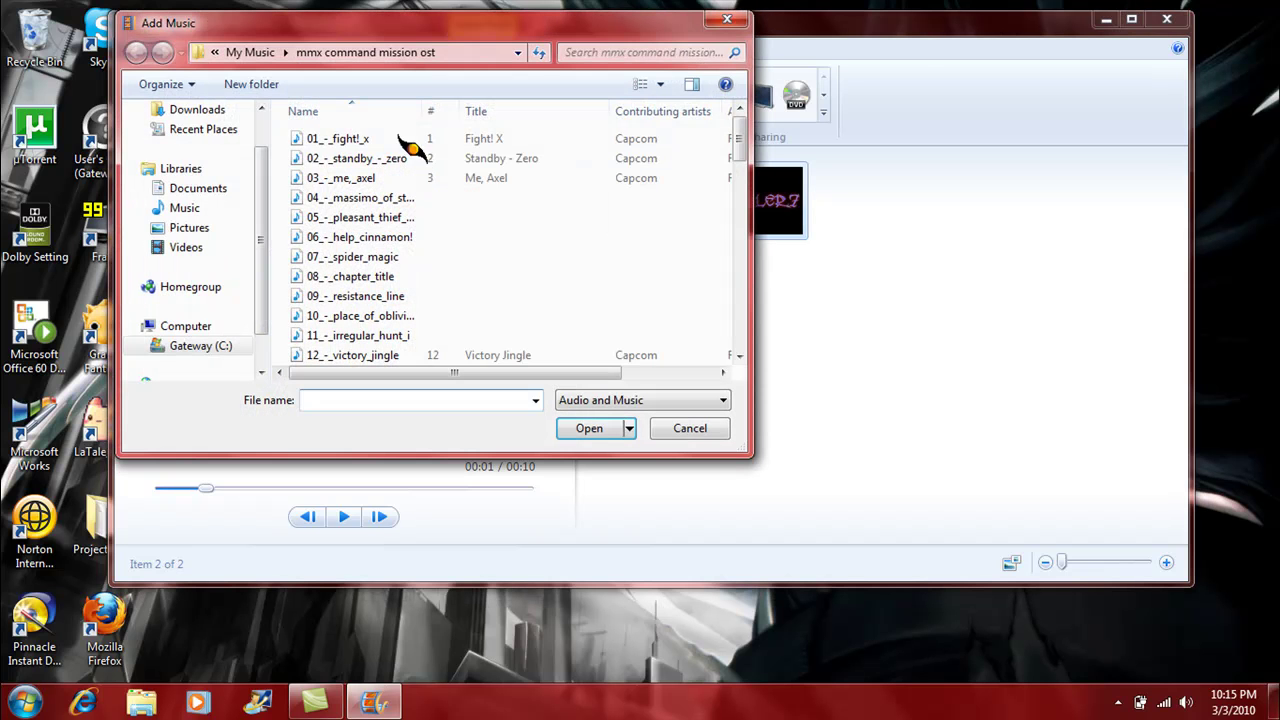
scroll(745, 178, "down", 1)
left_click_drag(743, 172, 736, 362)
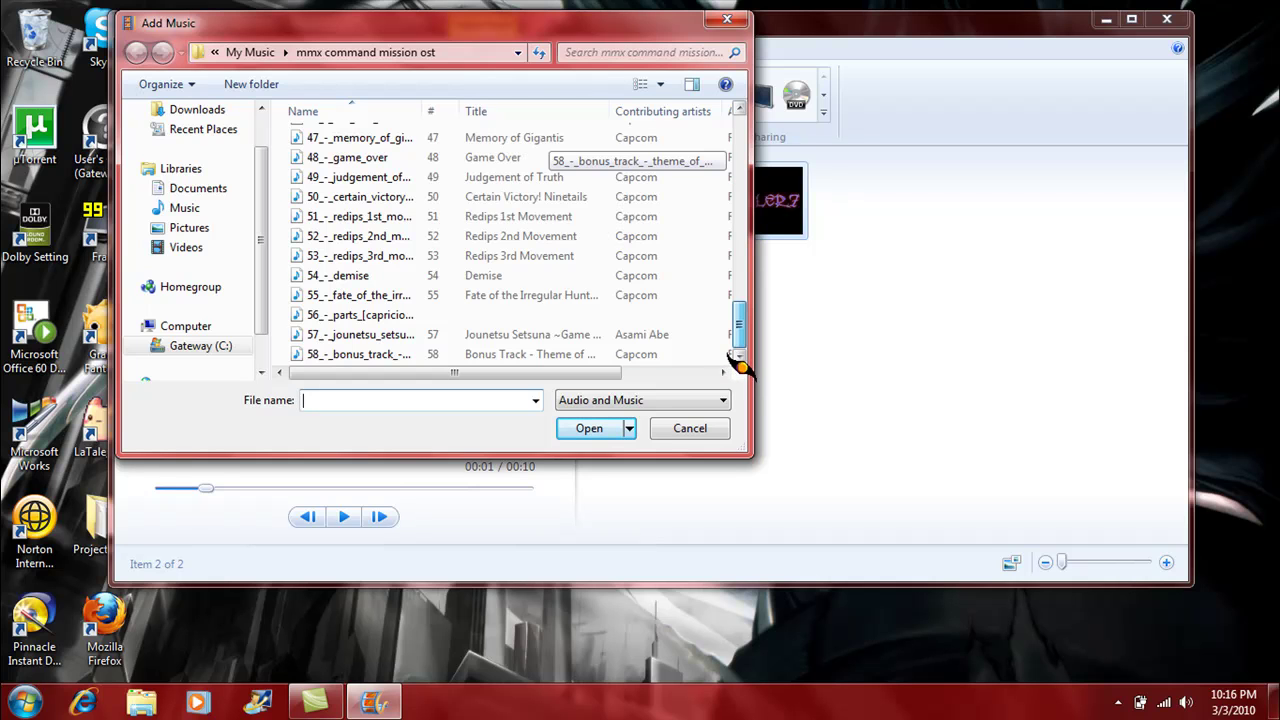
left_click(184, 208)
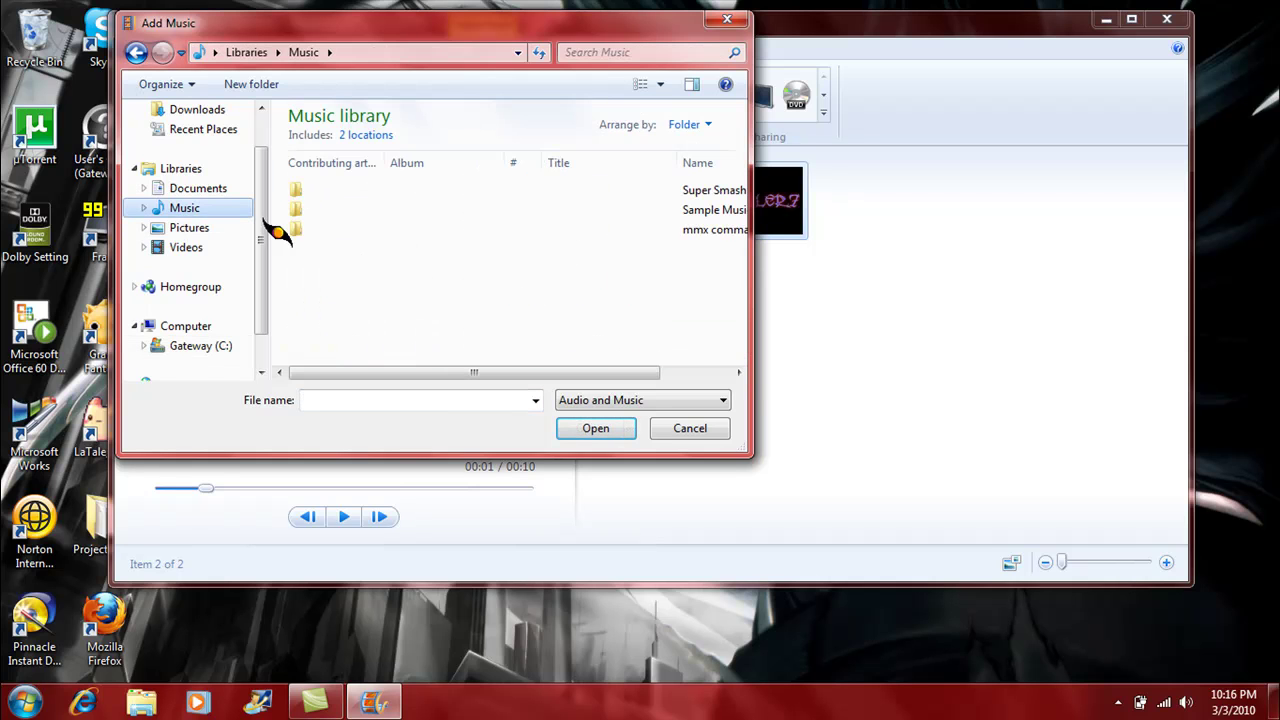
double_click(309, 197)
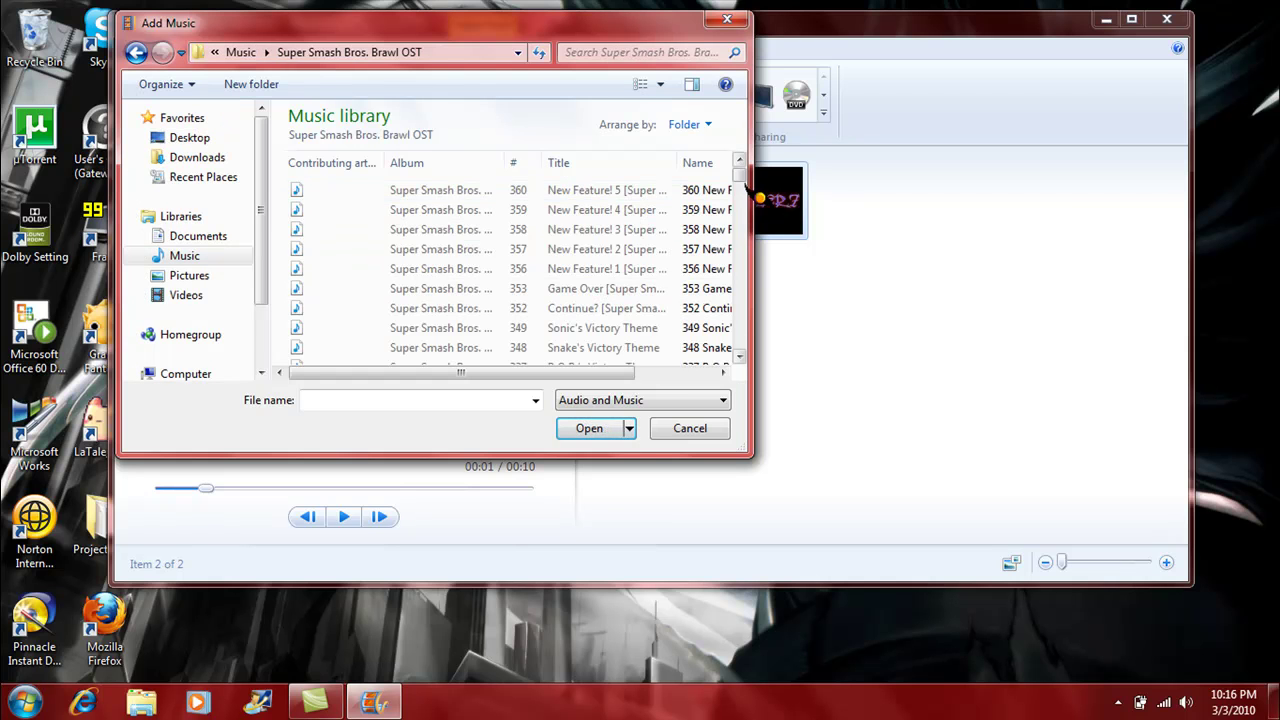
scroll(740, 190, "down", 5)
scroll(740, 330, "down", 20)
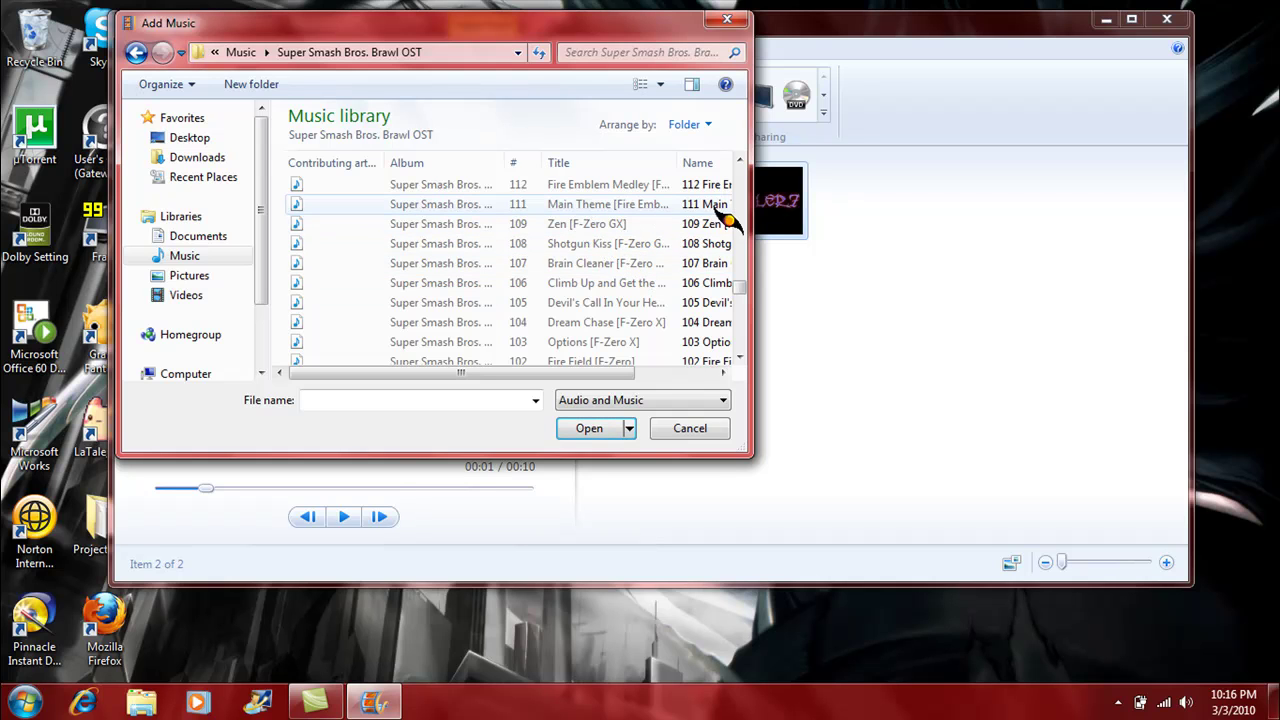
left_click(740, 357)
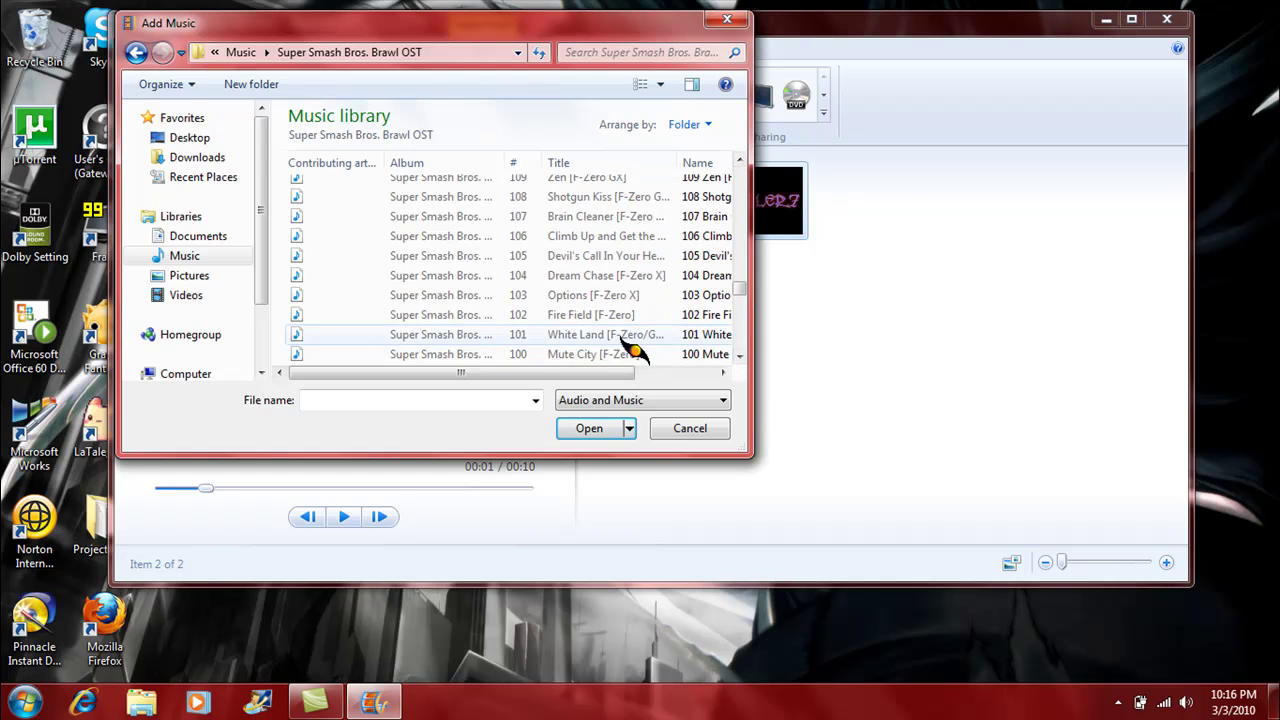
left_click(625, 340)
left_click(603, 428)
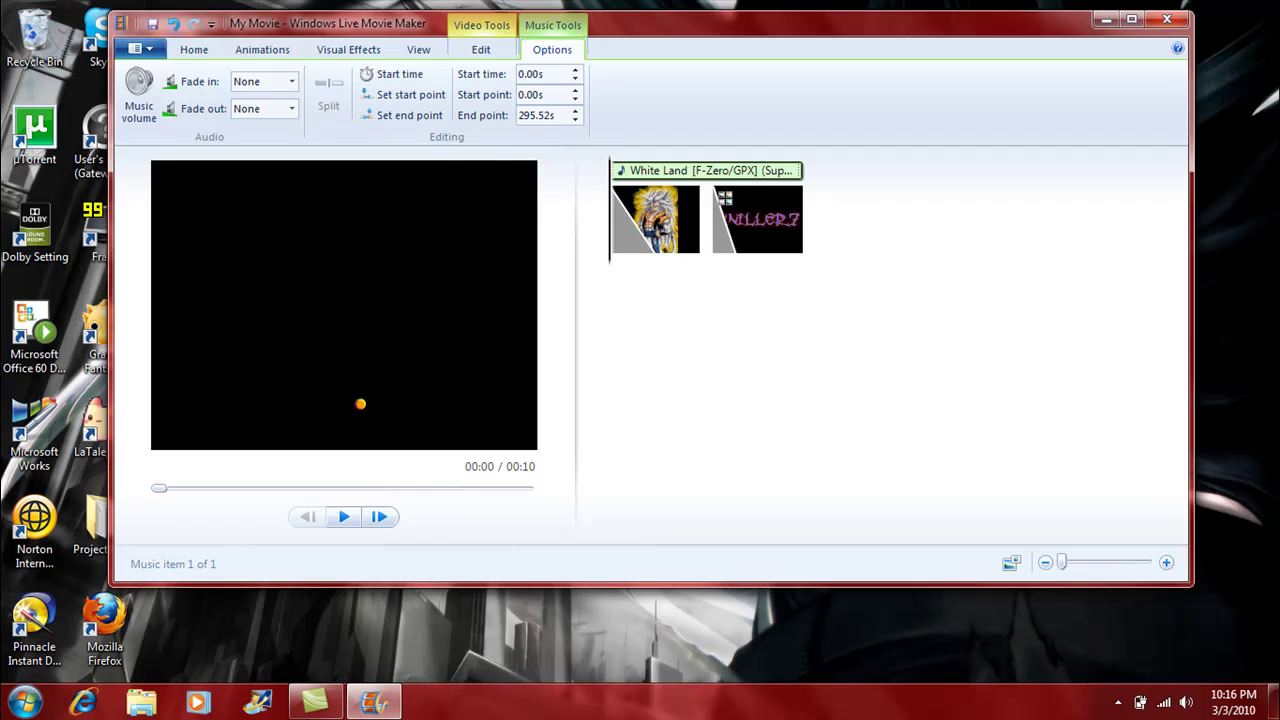
Preview the movie, then select the White Land music and view its fade-in choices.
left_click(343, 517)
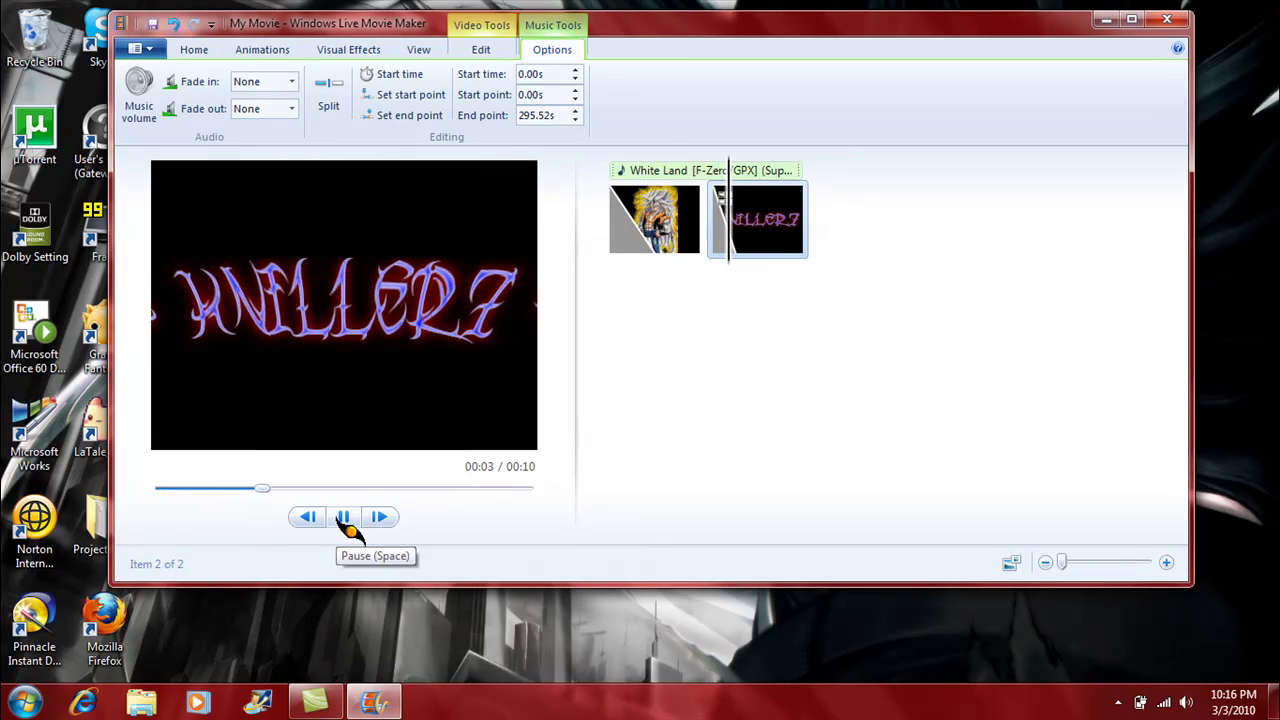
left_click(620, 170)
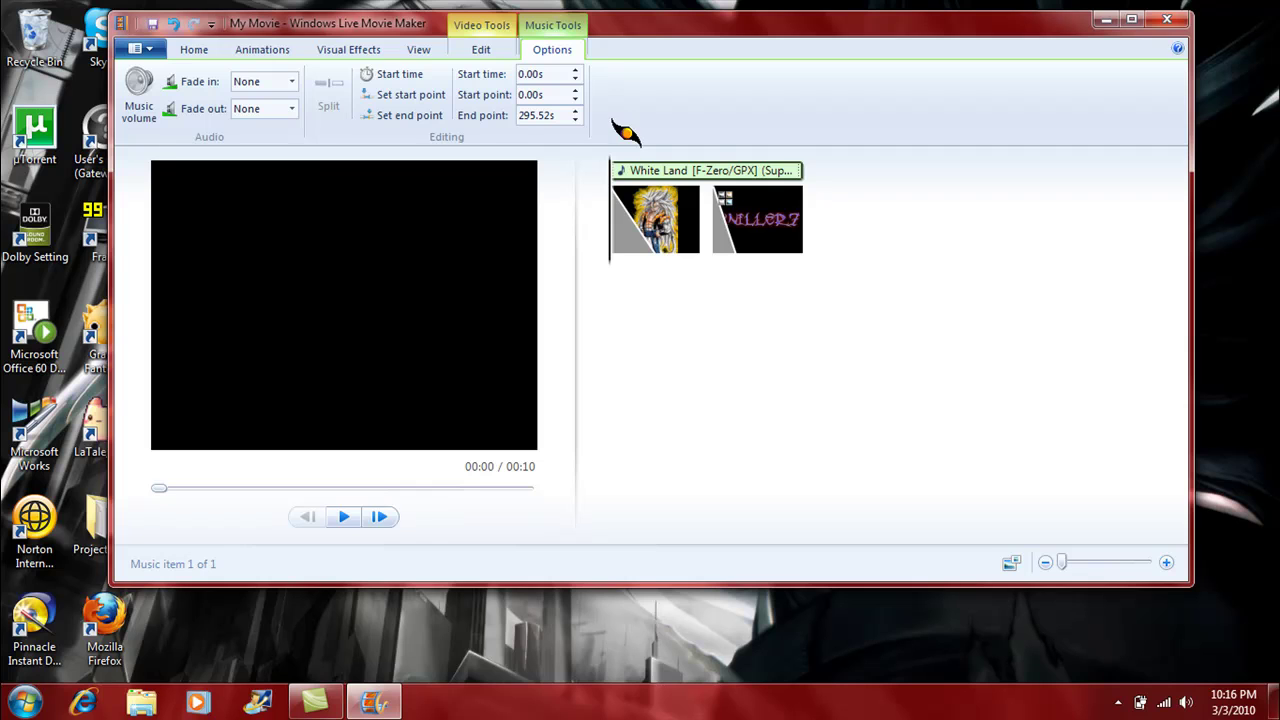
left_click(292, 82)
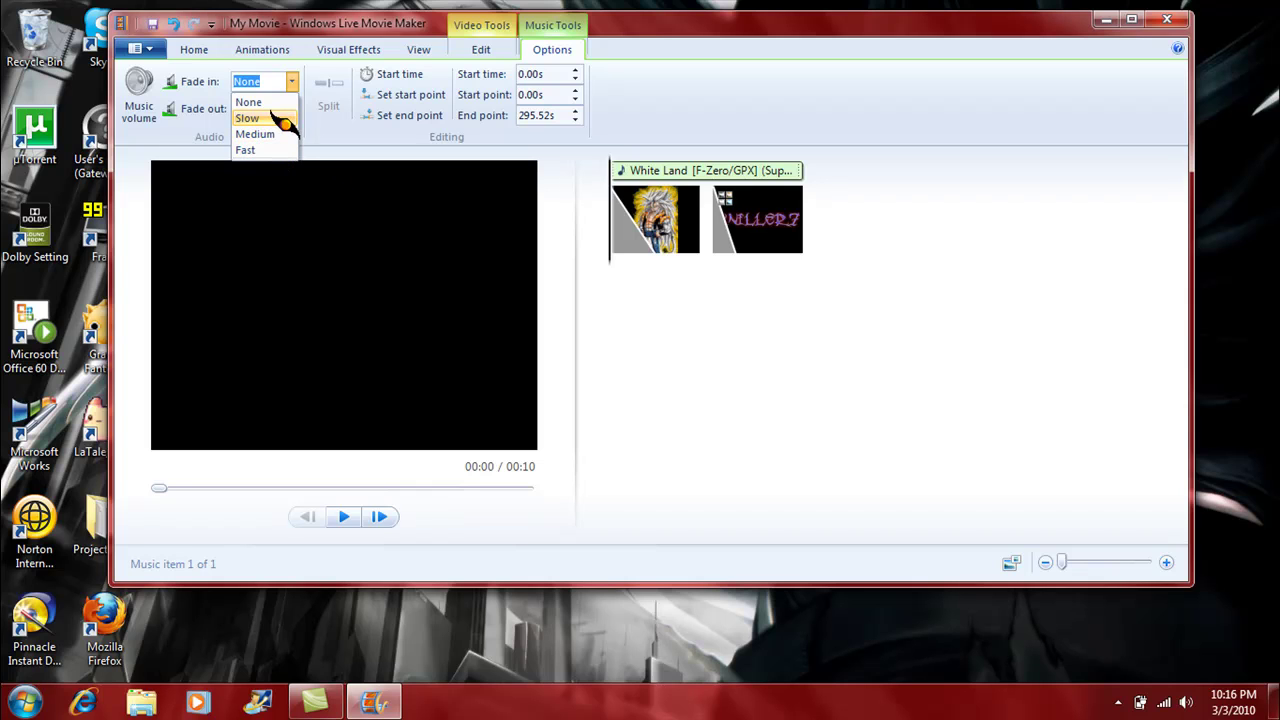
Enlarge the storyboard thumbnails and show the music's fade-out choices.
left_click(1070, 565)
left_click_drag(1072, 565, 1175, 590)
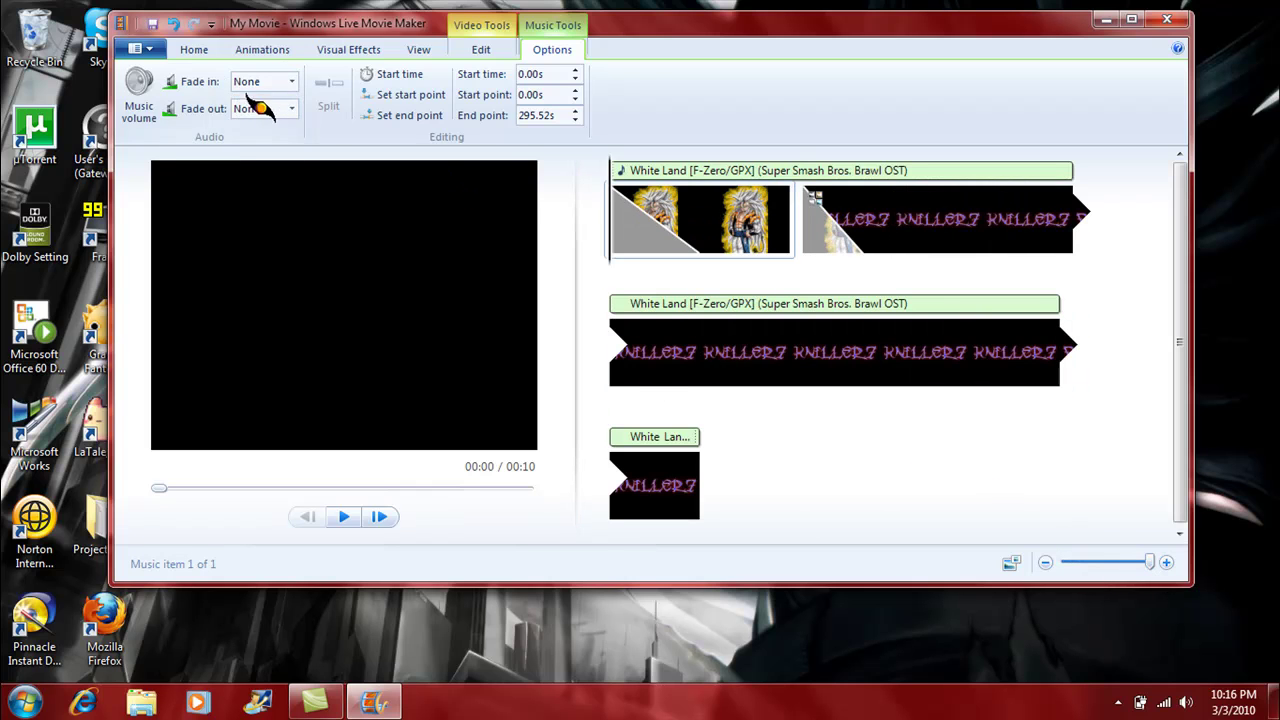
left_click(293, 110)
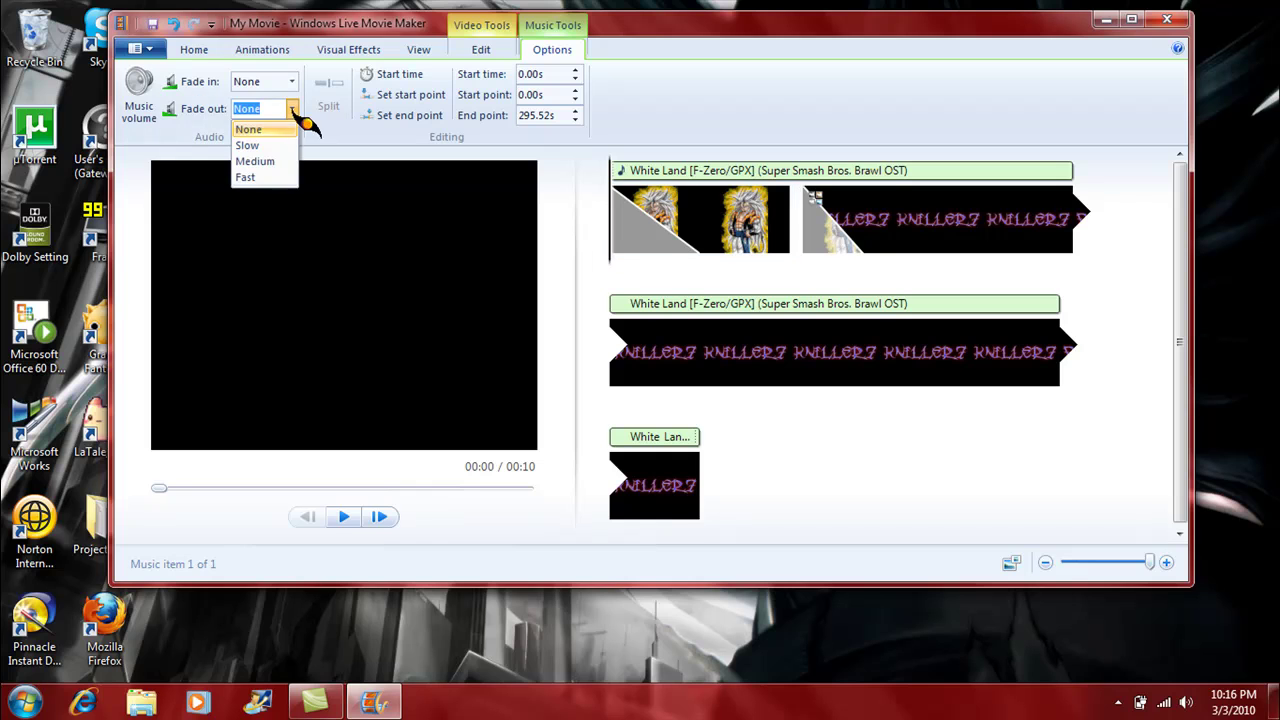
Make the White Land music fade out Slow and fade in Fast.
left_click(247, 146)
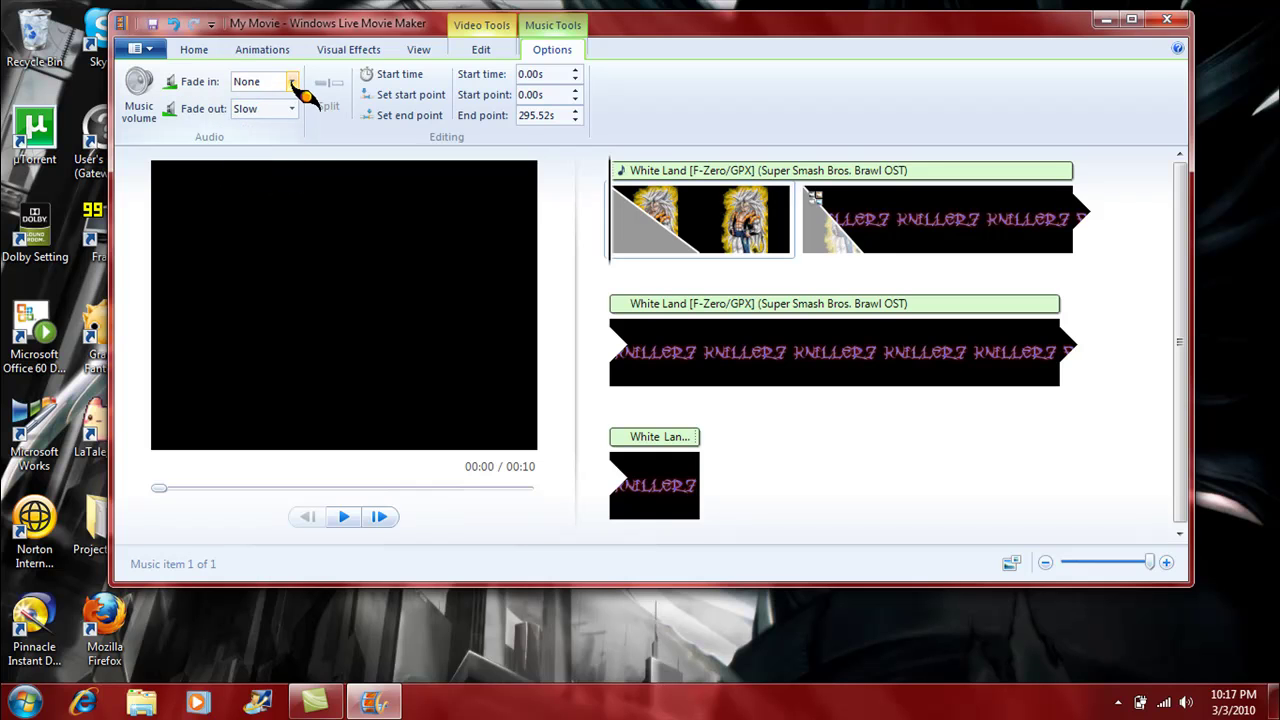
left_click(291, 82)
left_click(268, 149)
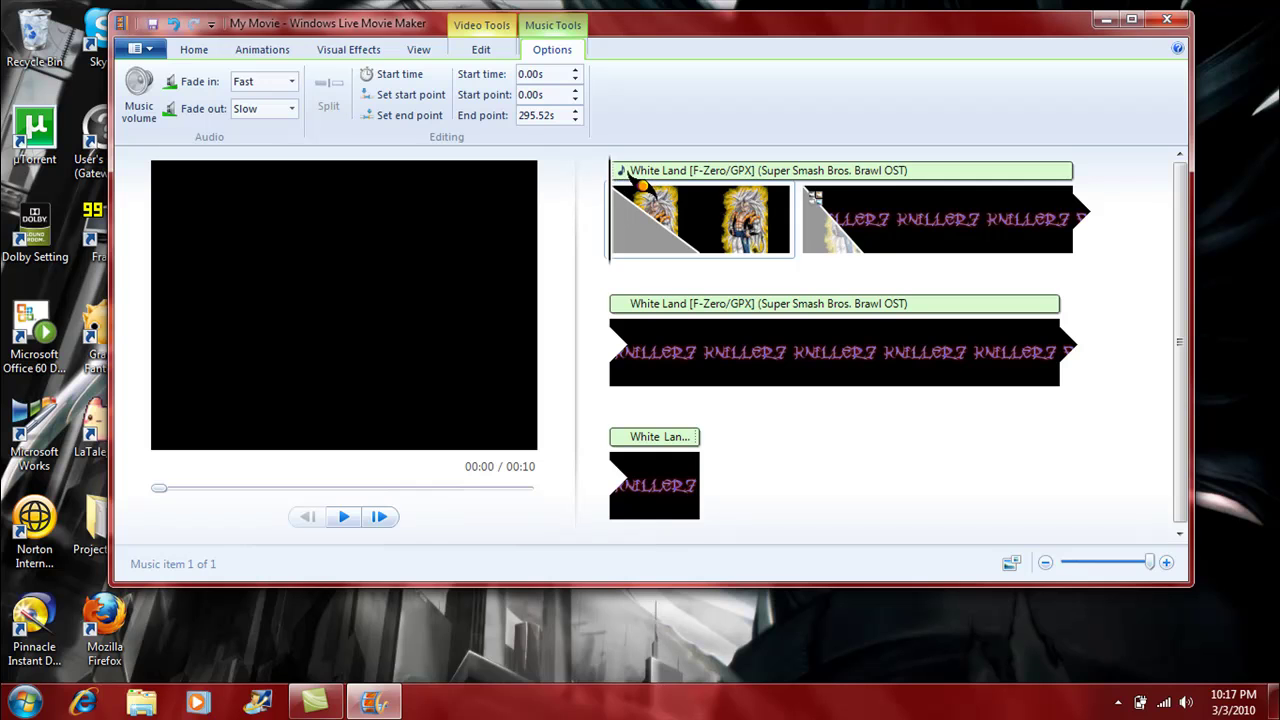
Set the music start point to 4.00s and its end point to 14.34s.
left_click(558, 94)
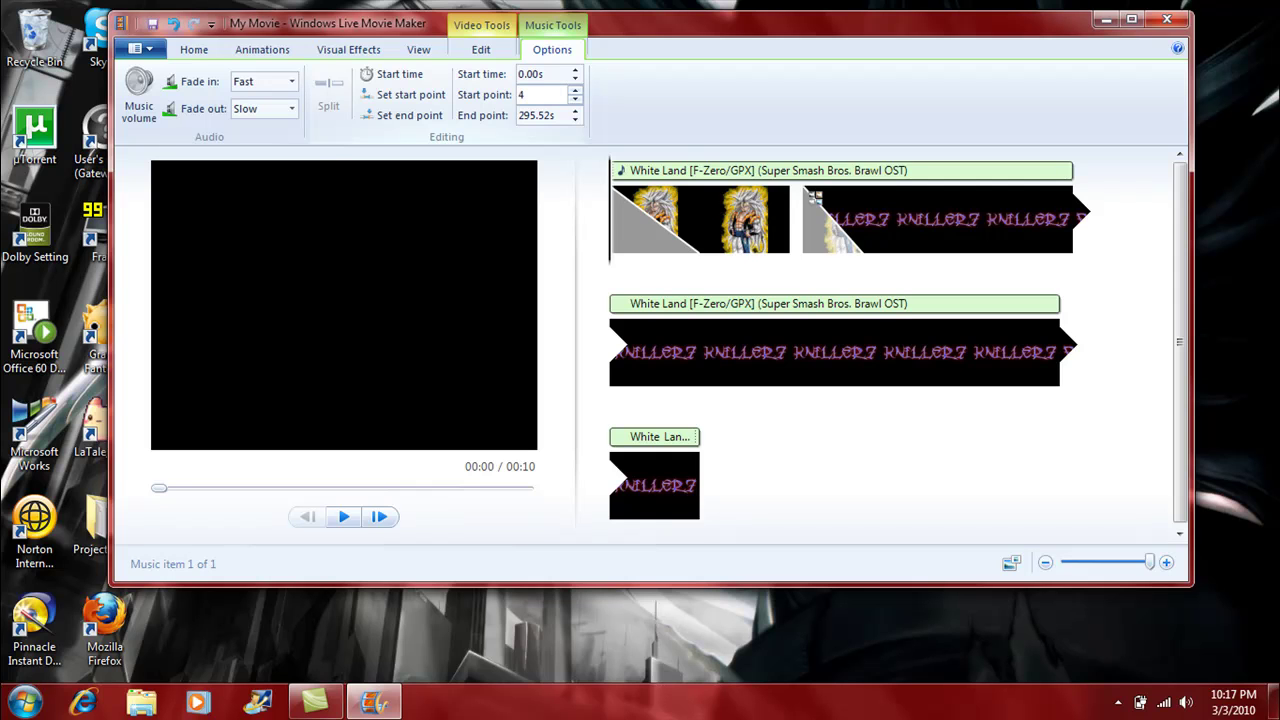
key("Return")
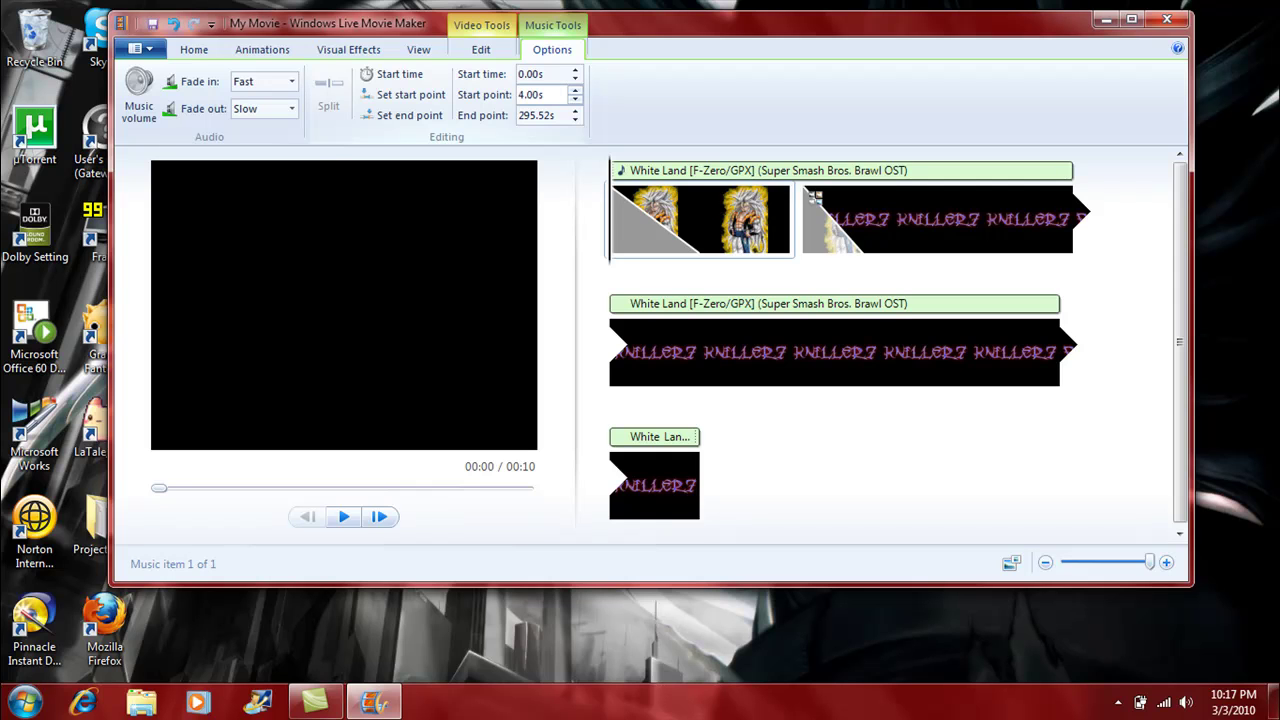
left_click(563, 114)
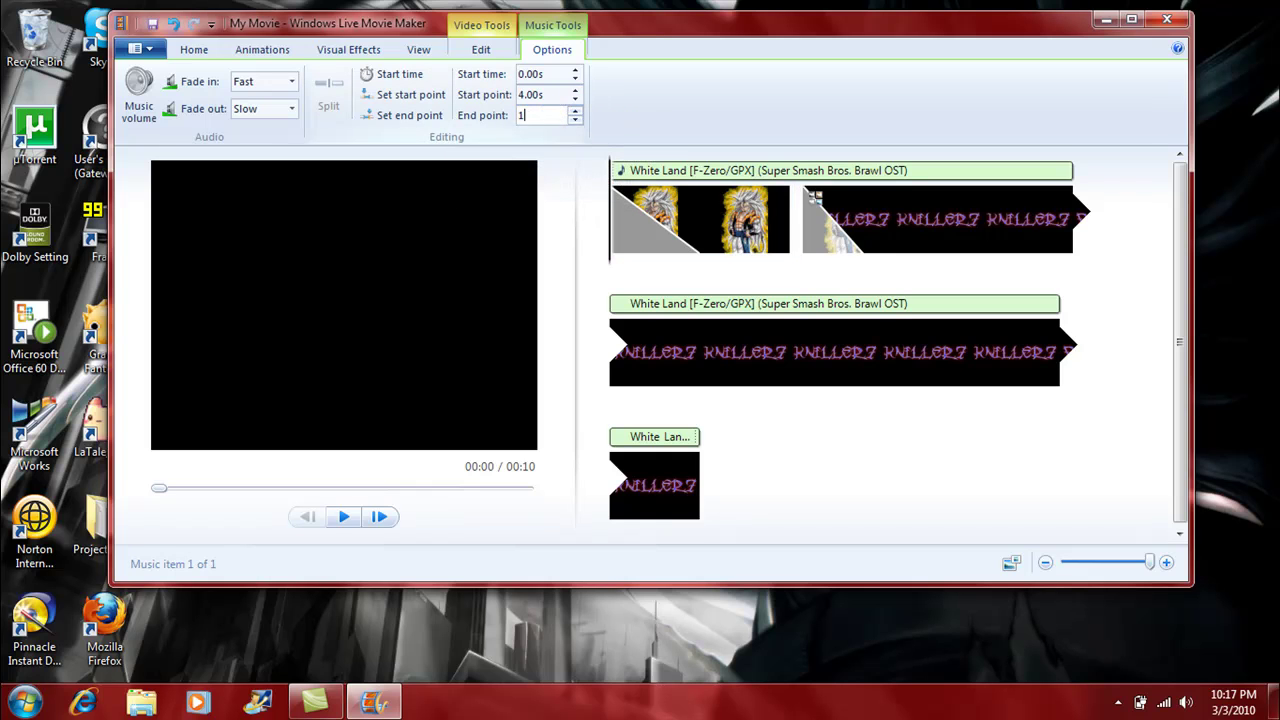
key("Return")
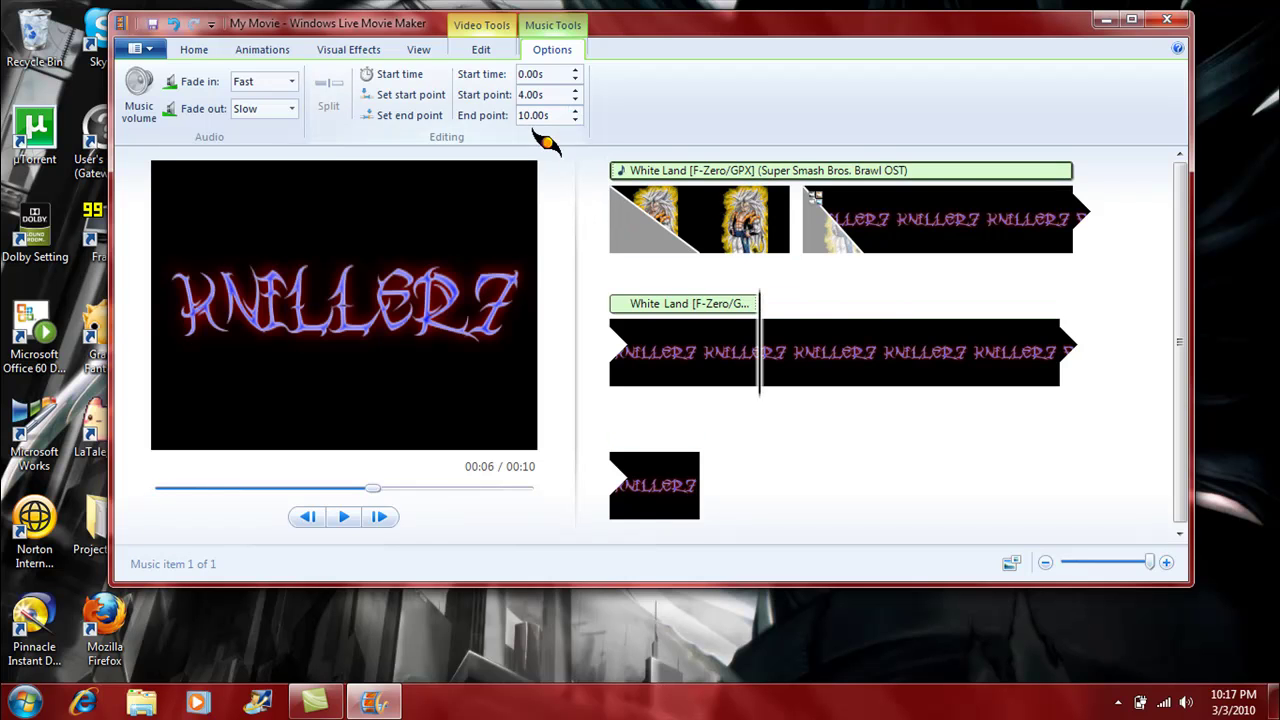
left_click(575, 110)
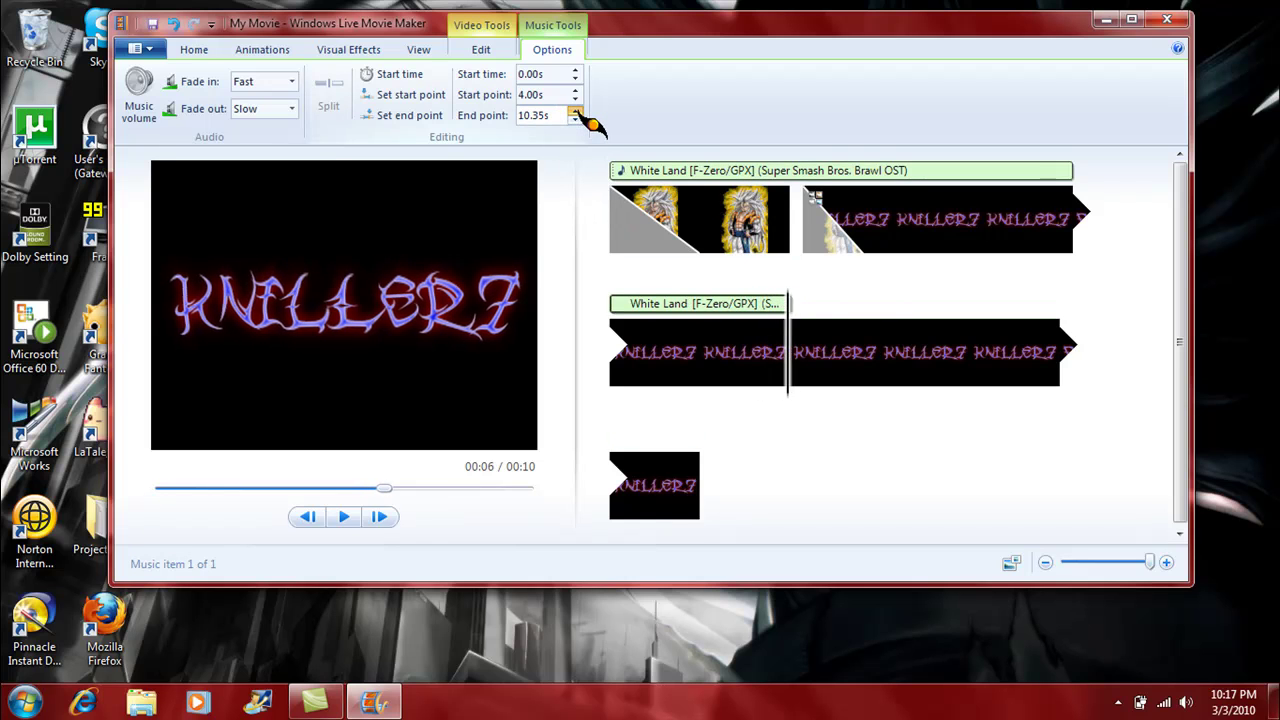
left_click(575, 110)
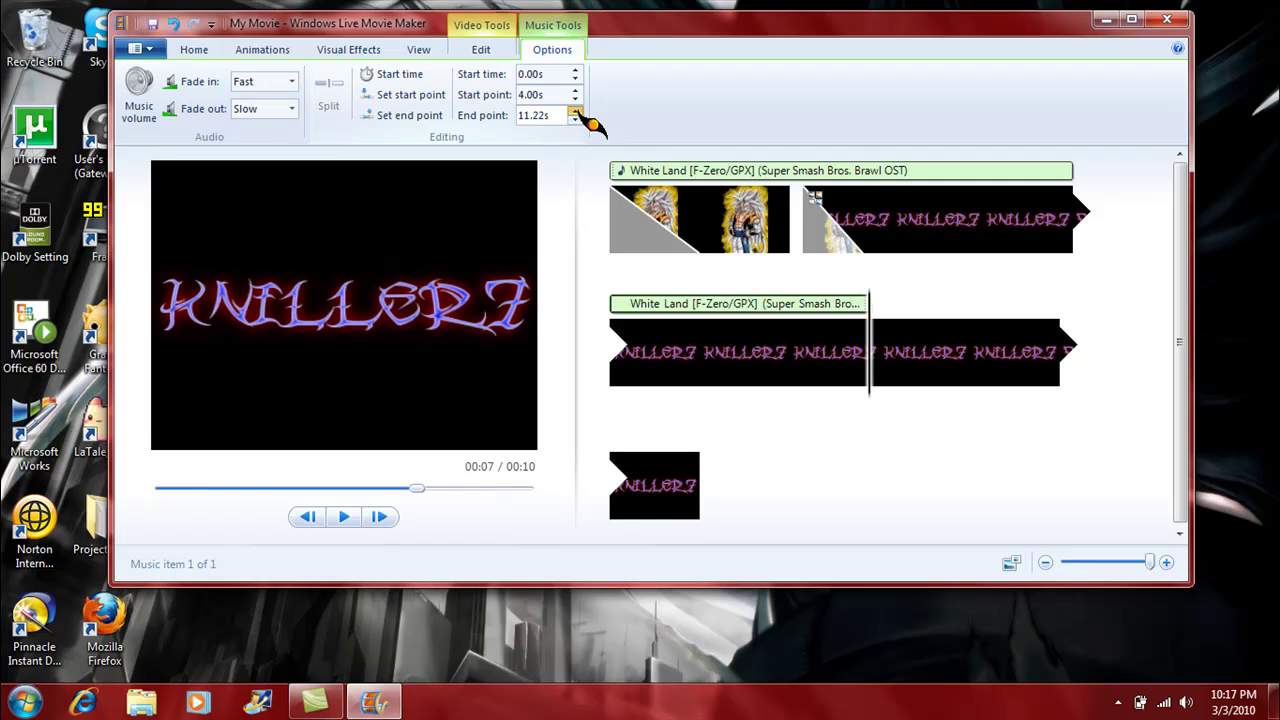
left_click(575, 110)
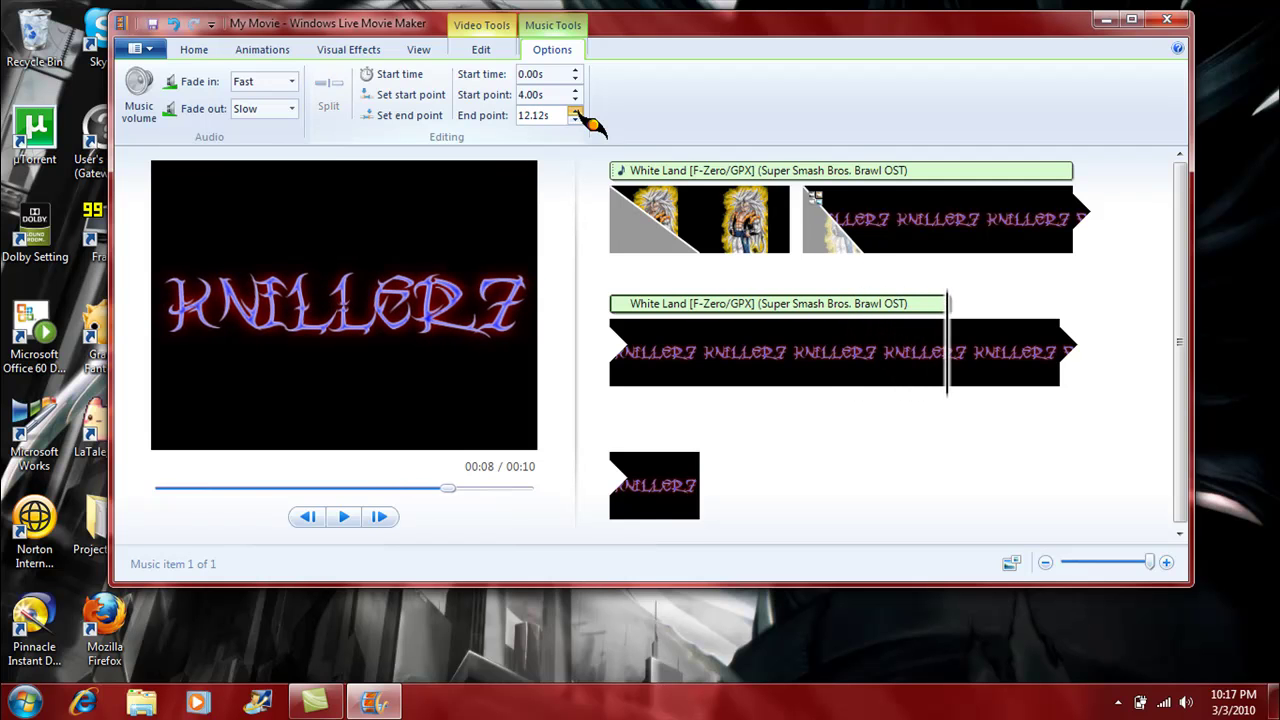
left_click(575, 110)
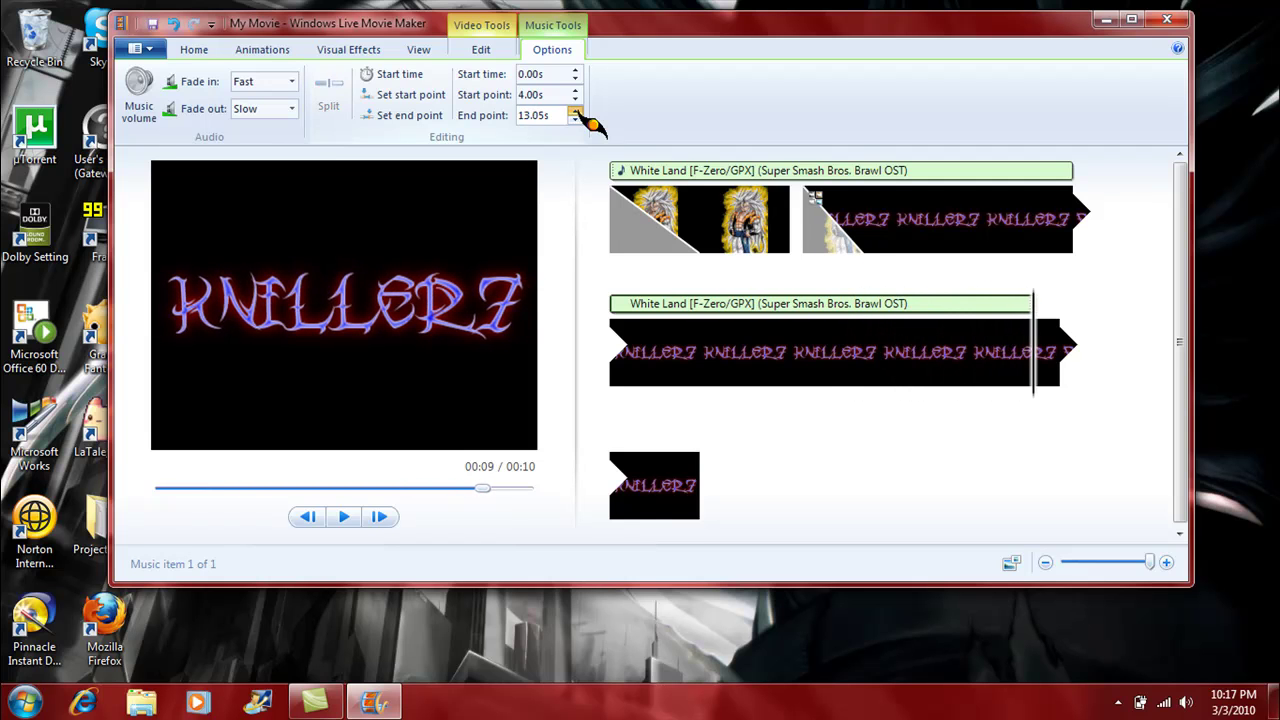
left_click(576, 112)
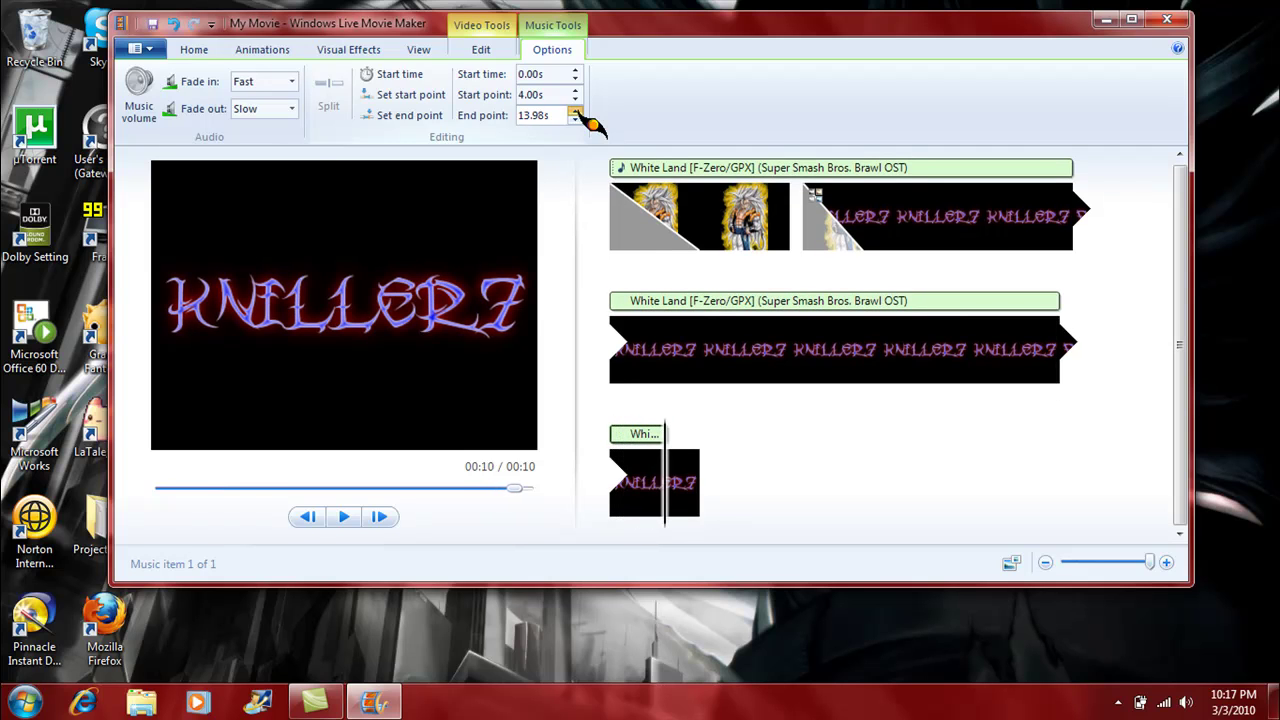
left_click(575, 112)
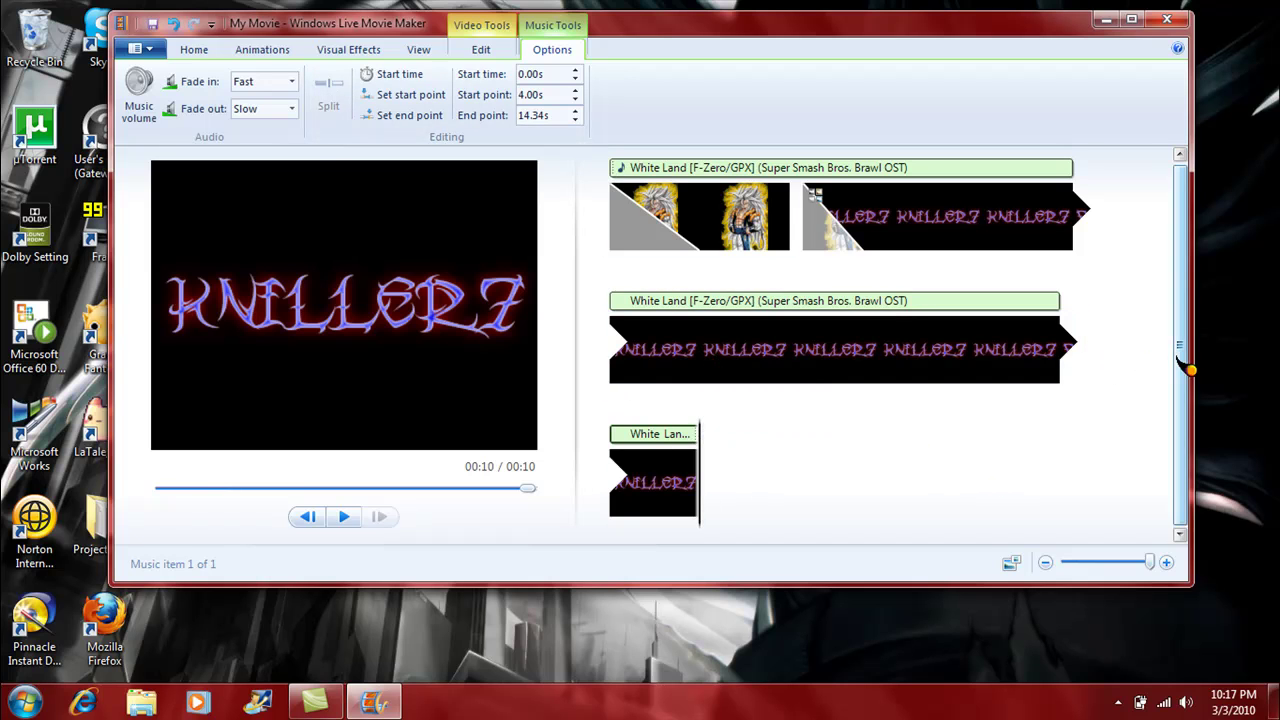
Select the second clip with the KNILLER7 logo and return to Home.
left_click_drag(1183, 345, 1183, 272)
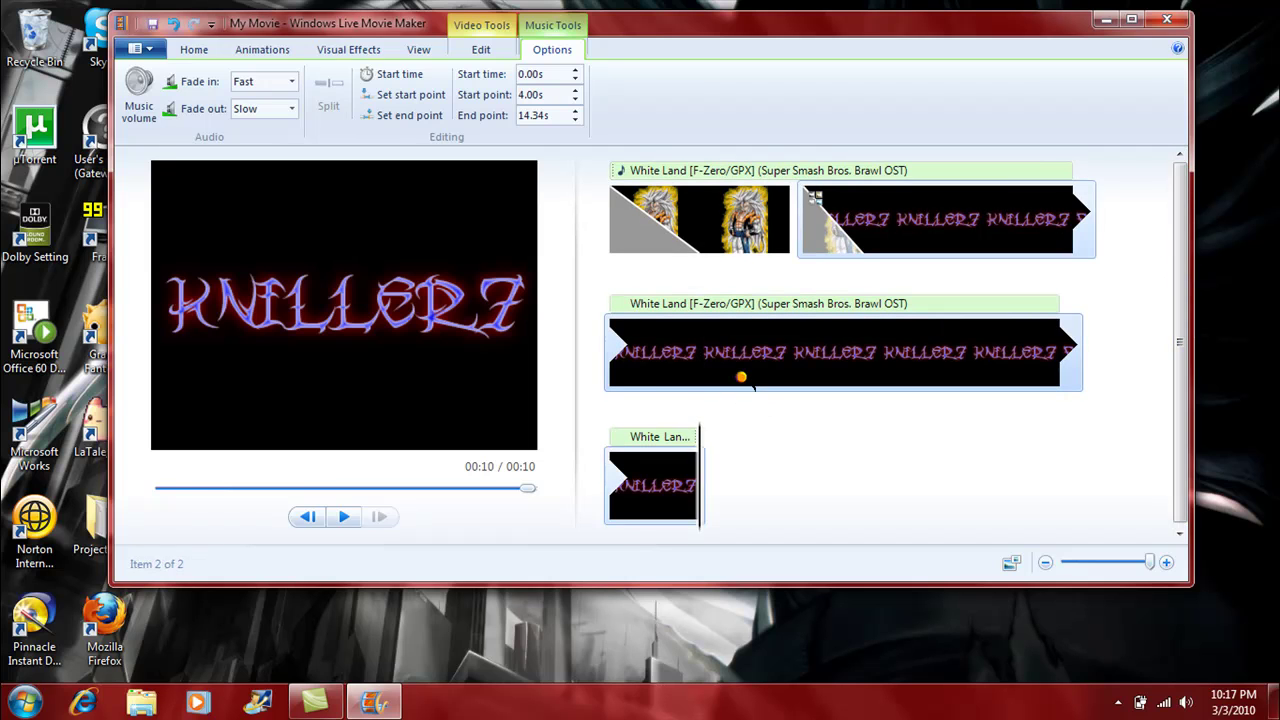
left_click(743, 374)
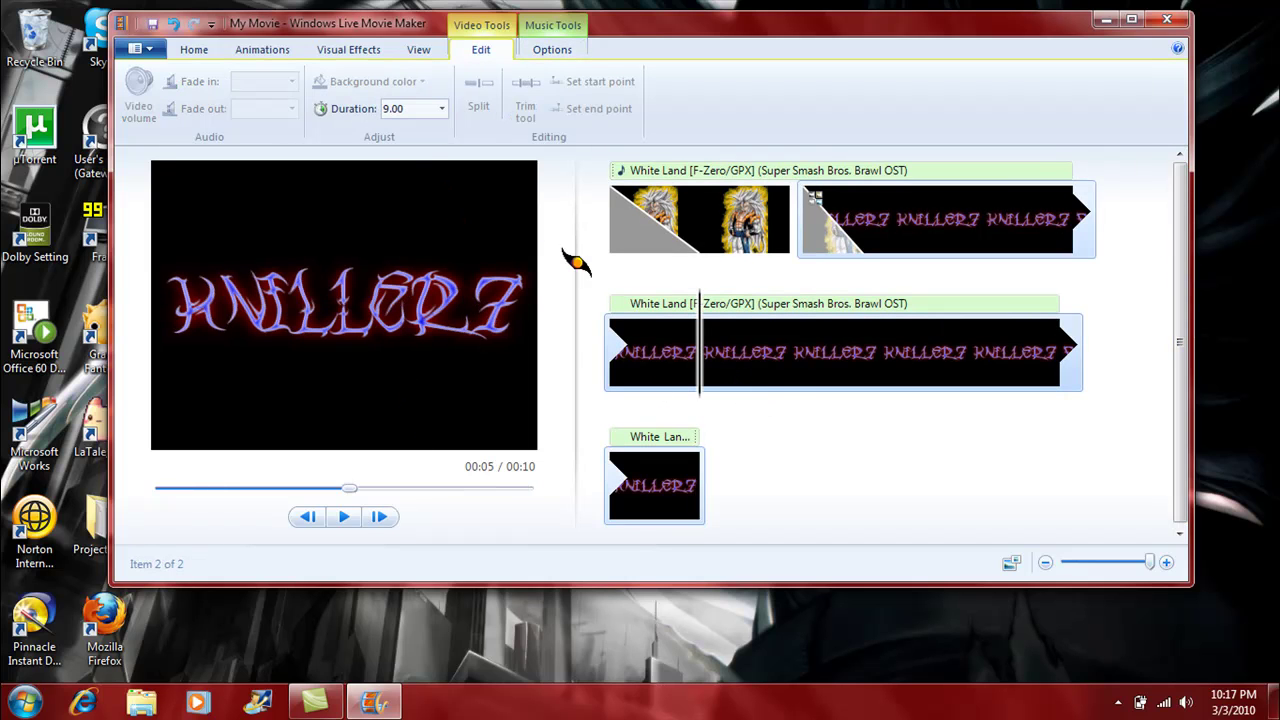
left_click(208, 52)
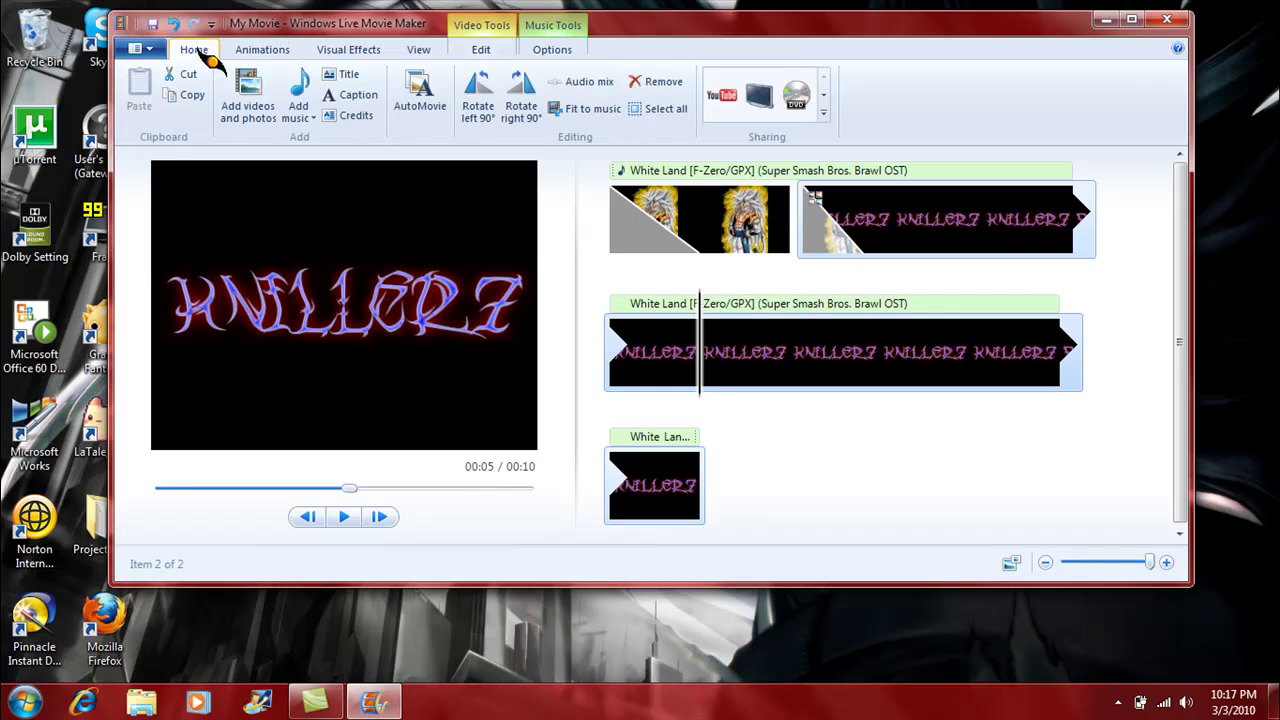
Add a PRESENTS caption to the KNILLER7 clip and place it just beneath the logo.
left_click(350, 95)
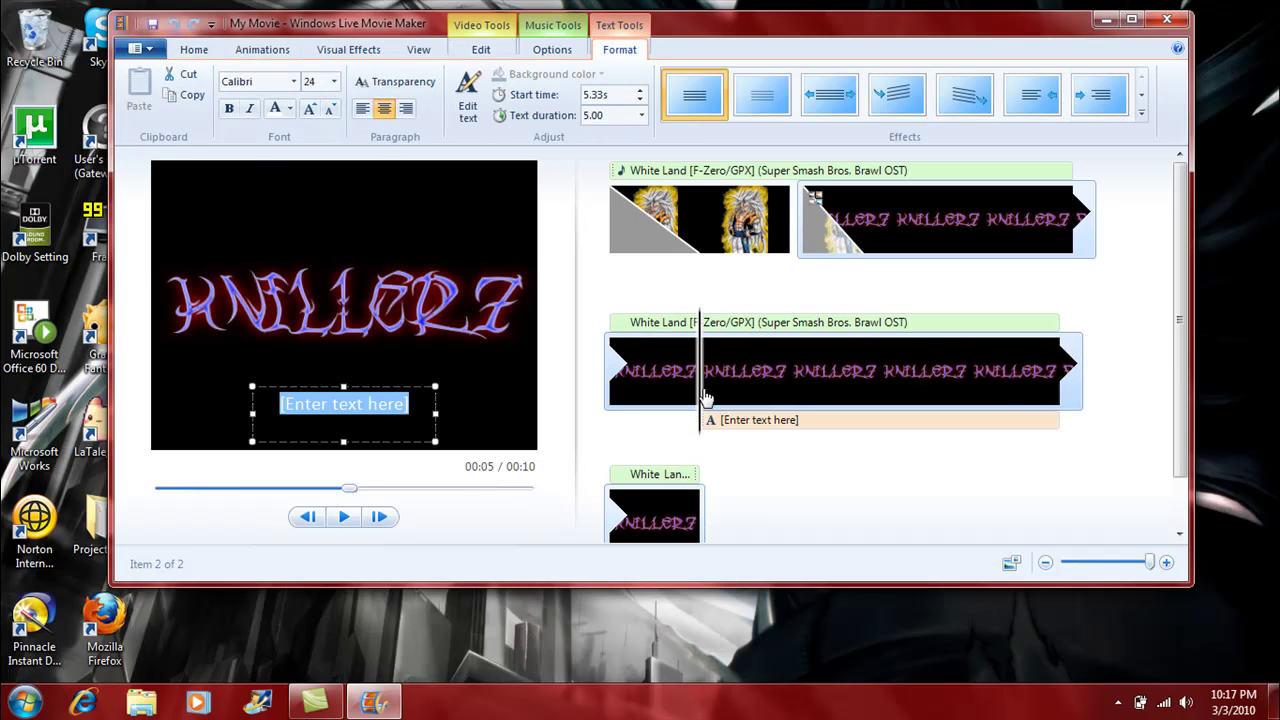
left_click(735, 426)
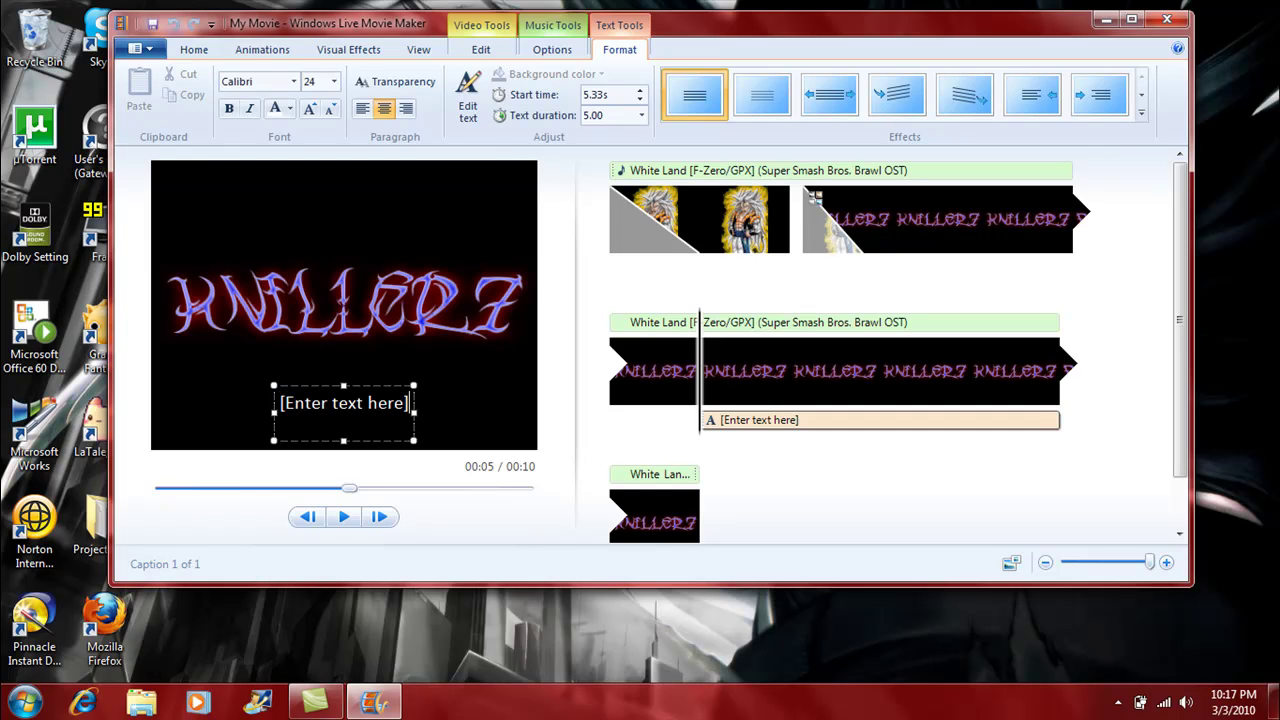
key("BackSpace")
key("BackSpace")
key("BackSpace")
key("BackSpace")
key("BackSpace")
key("BackSpace")
key("BackSpace")
key("BackSpace")
key("BackSpace")
key("BackSpace")
key("BackSpace")
key("BackSpace")
key("BackSpace")
key("BackSpace")
key("BackSpace")
key("BackSpace")
key("BackSpace")
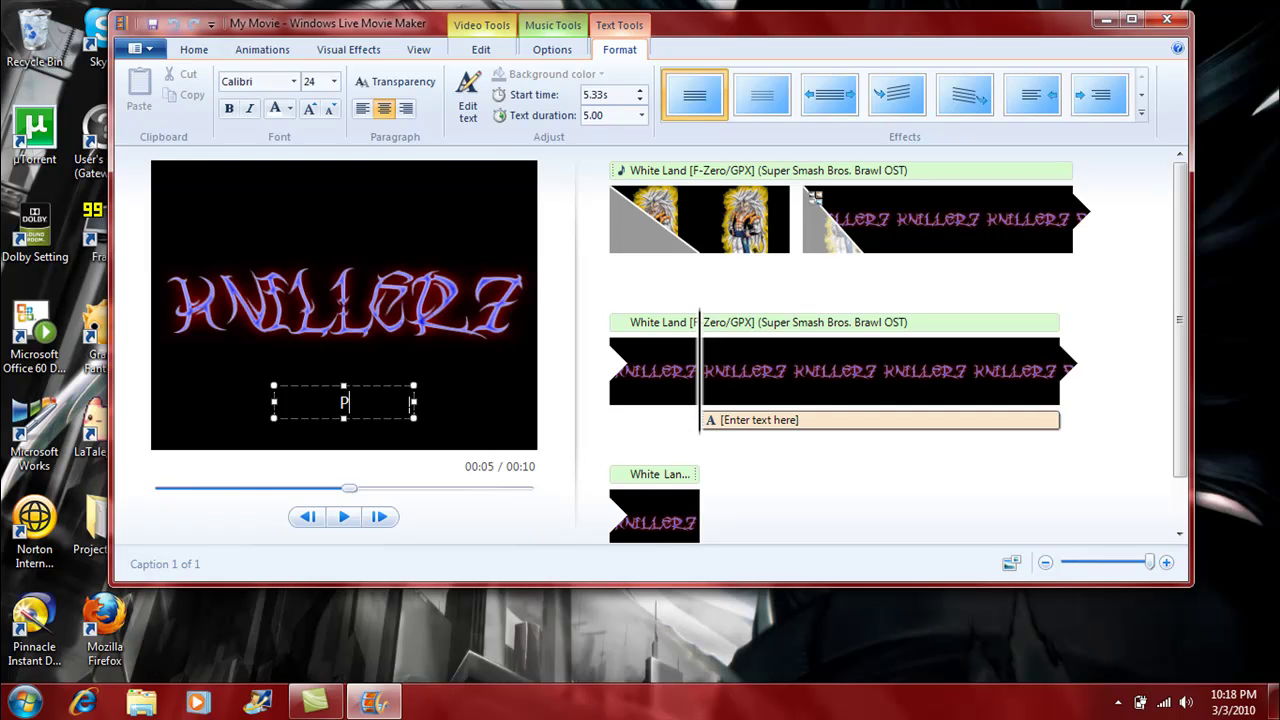
type("NTS")
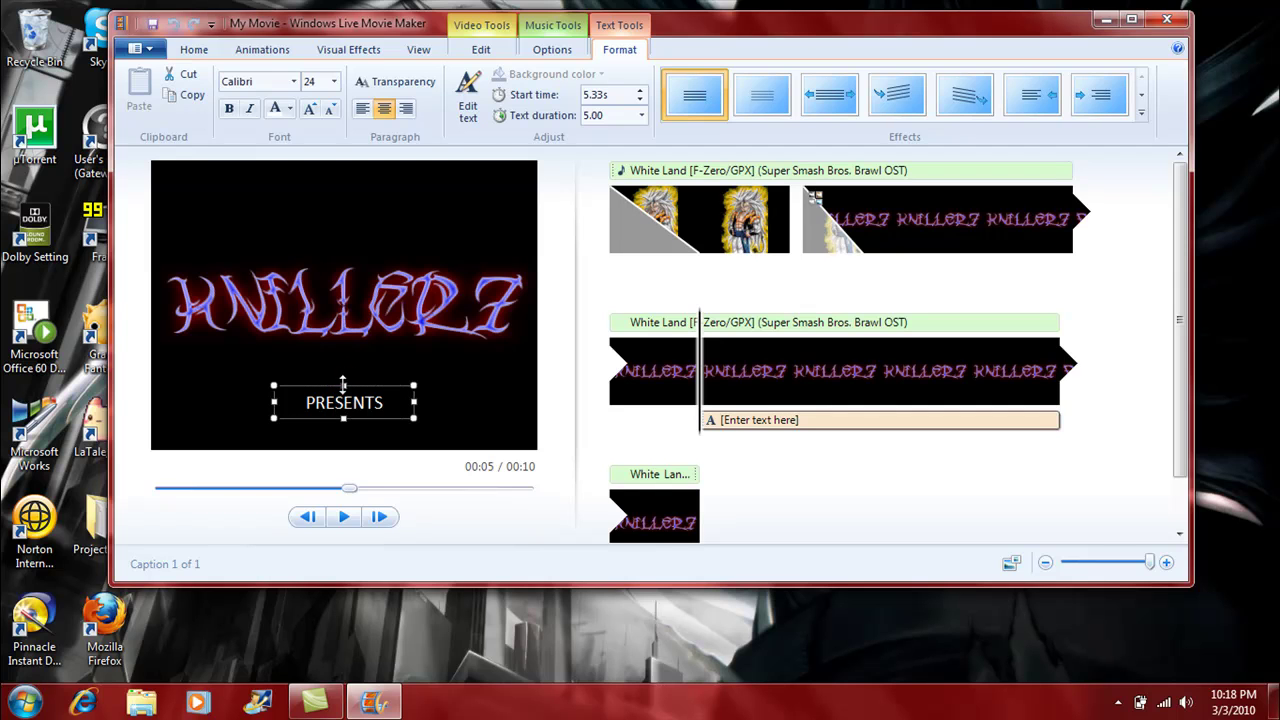
left_click_drag(344, 383, 344, 337)
Make the PRESENTS caption italic, yellow and size 22.
left_click(250, 109)
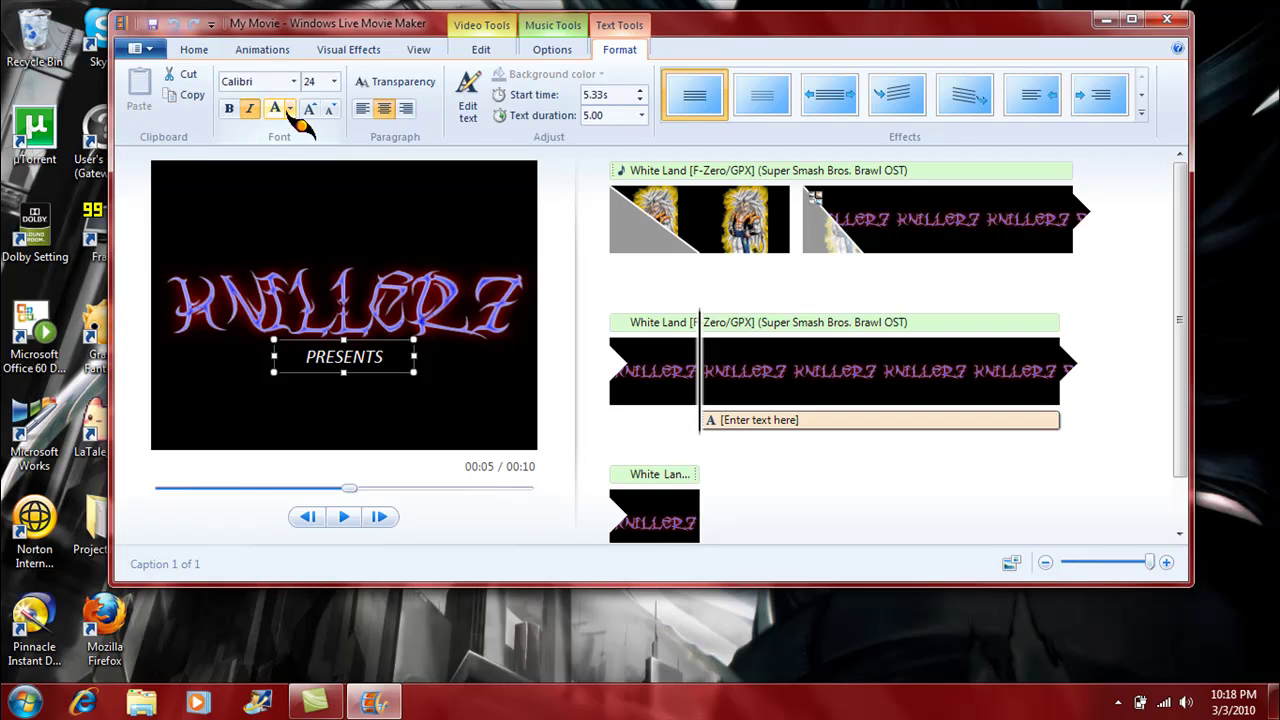
left_click(290, 108)
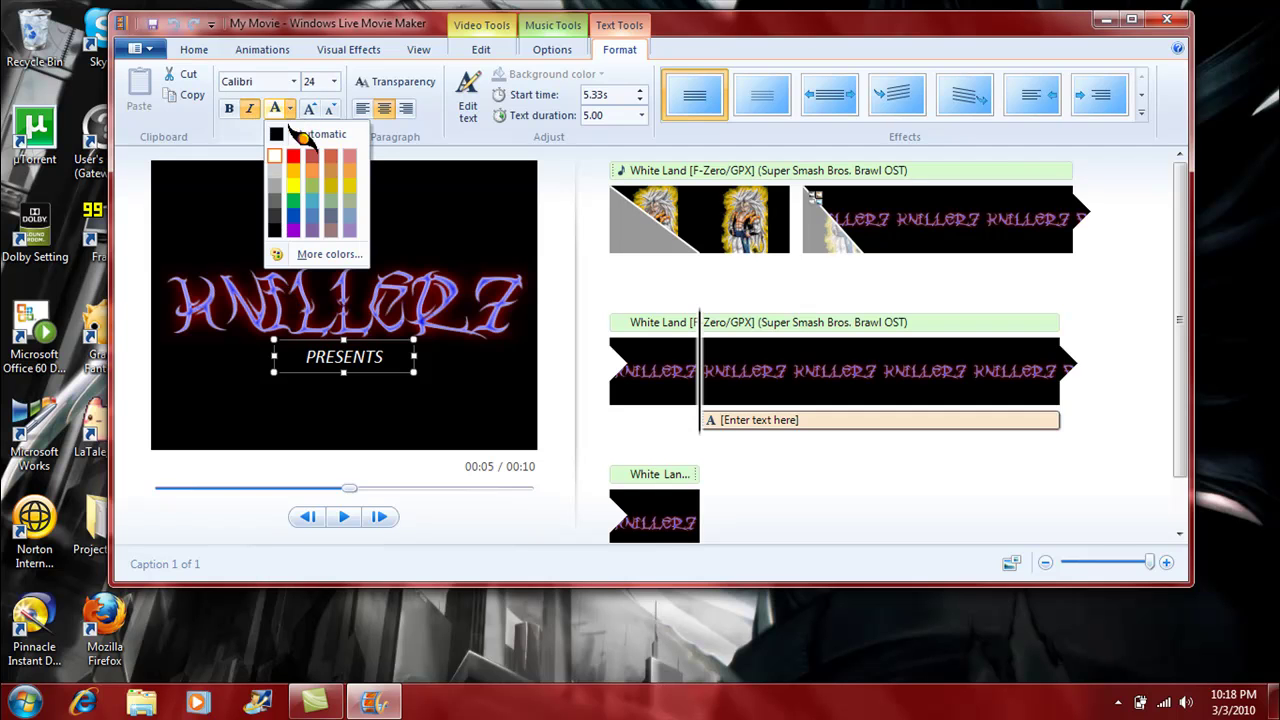
left_click(293, 231)
left_click(290, 109)
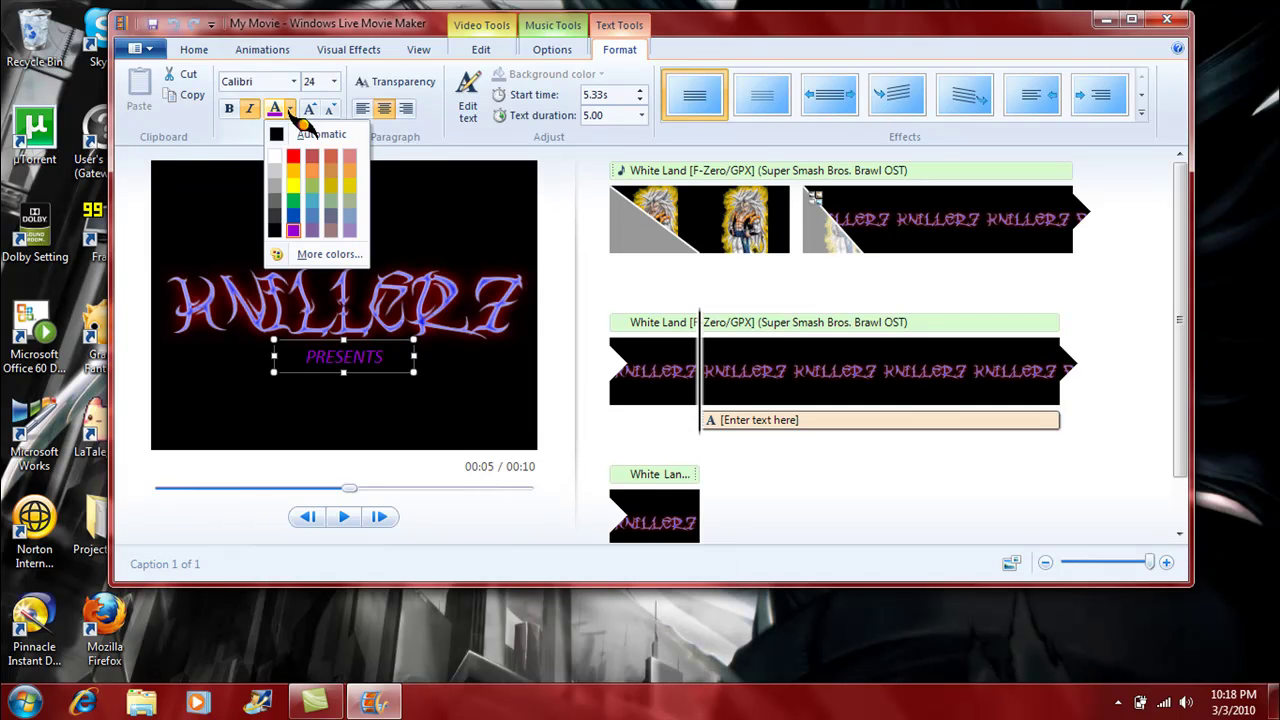
left_click(294, 187)
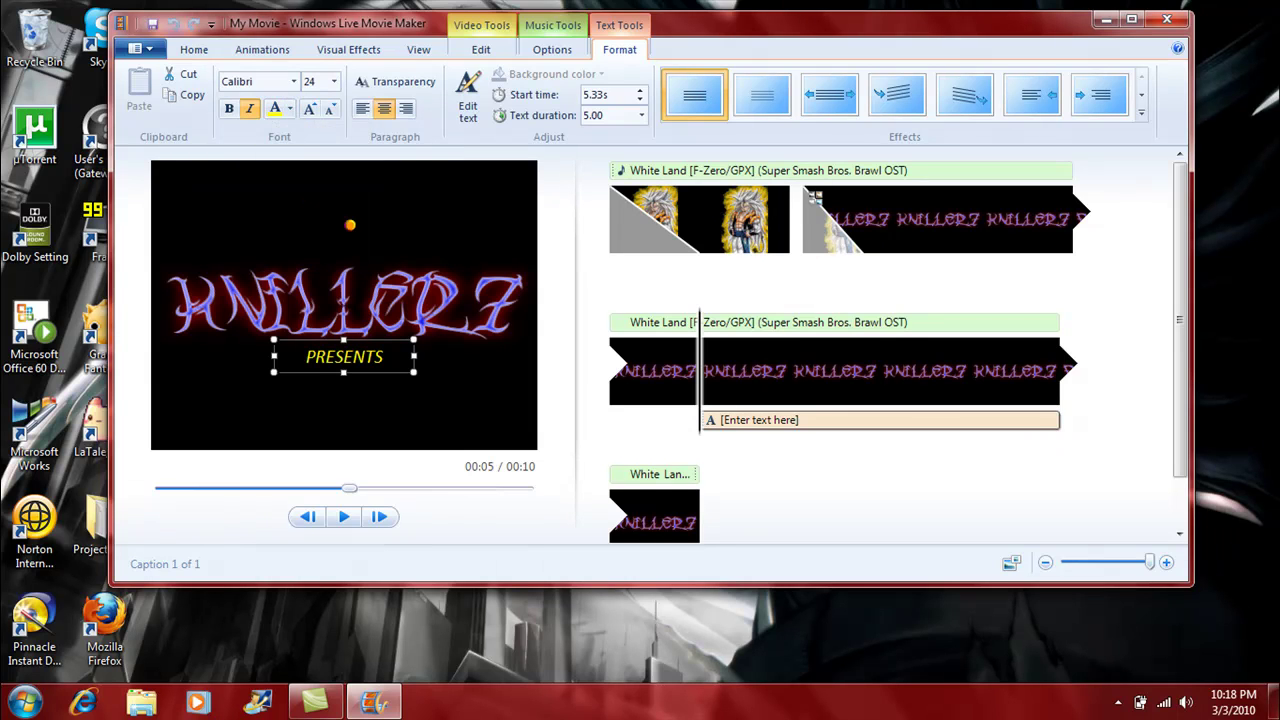
left_click(331, 110)
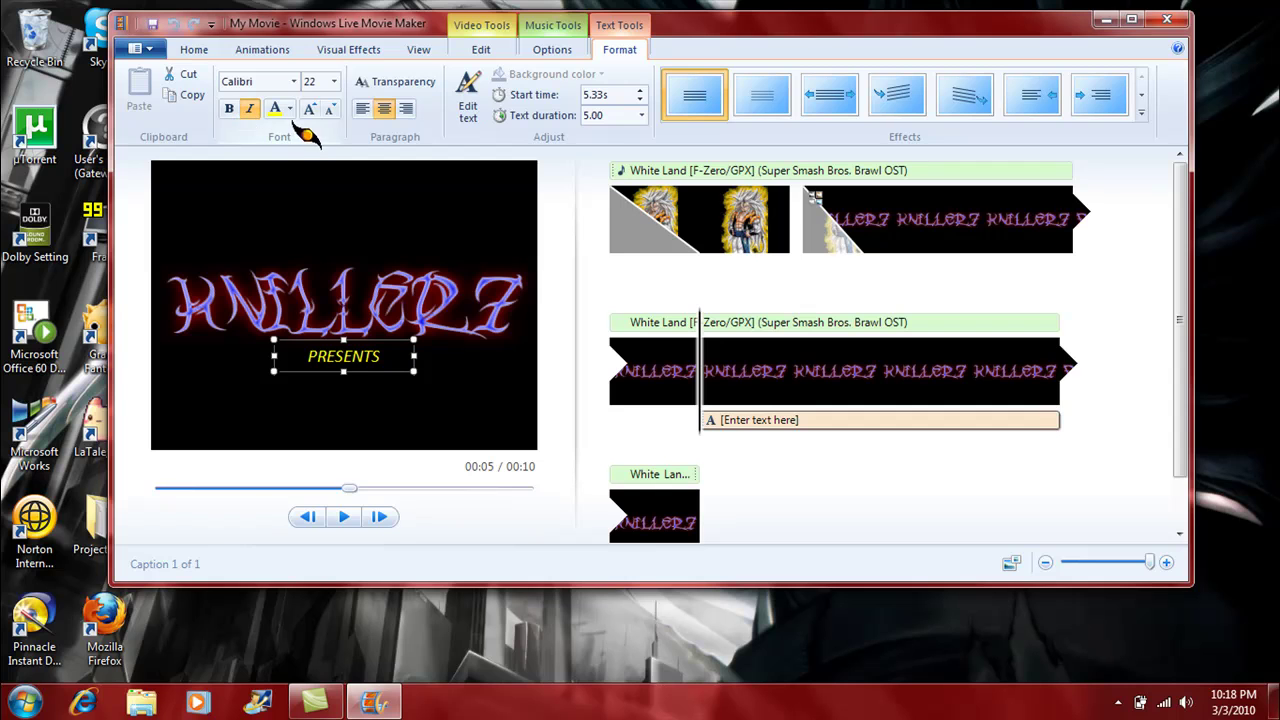
Set the caption font to Blackadder ITC, then select the picture clip.
left_click(293, 81)
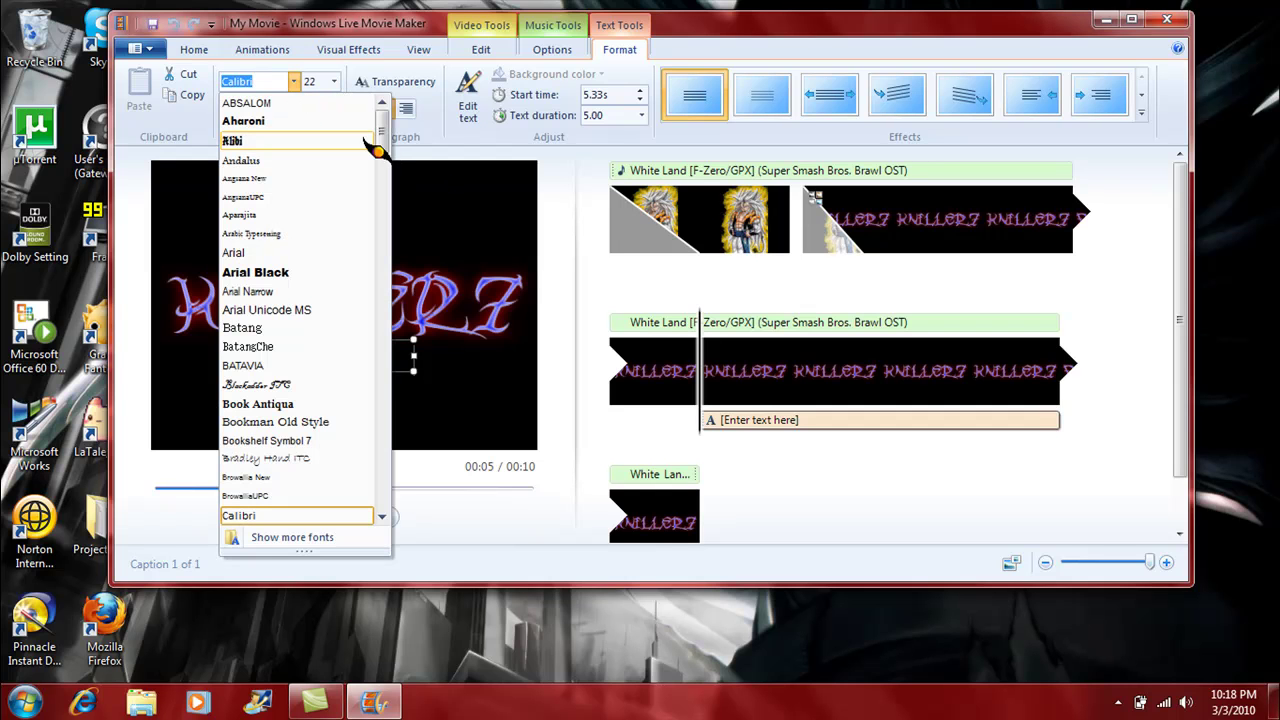
left_click(258, 384)
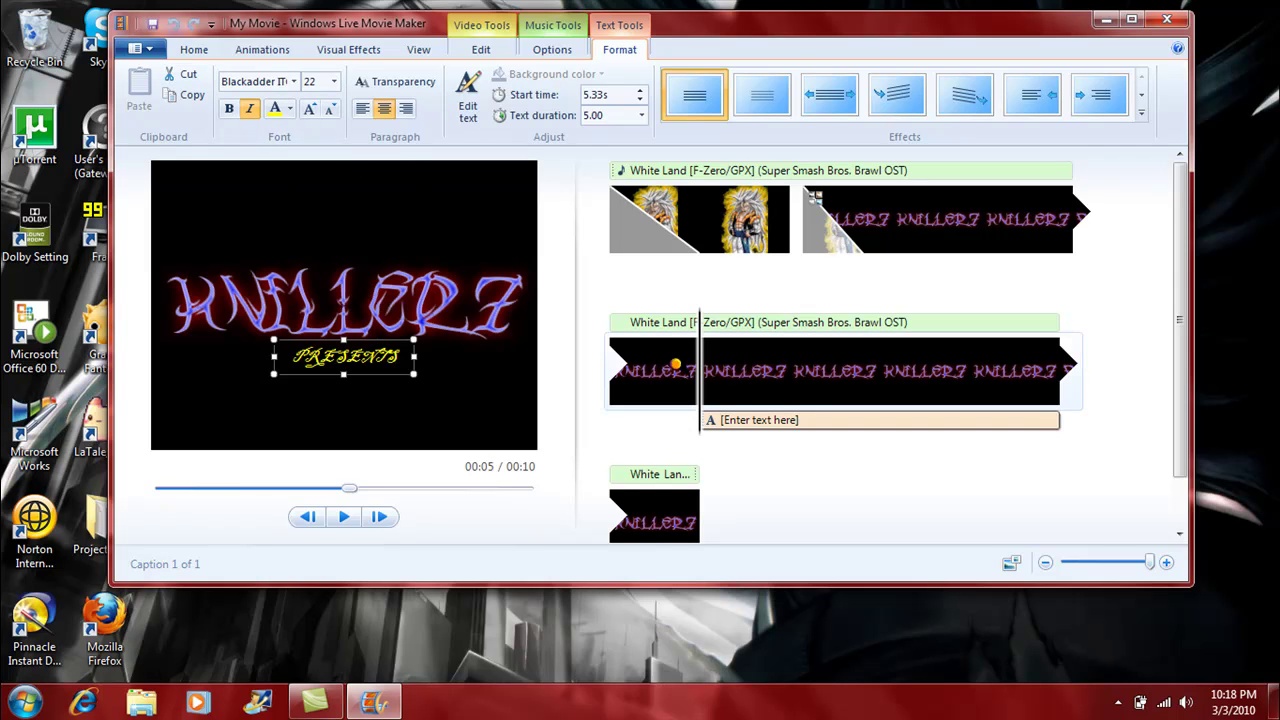
left_click(953, 424)
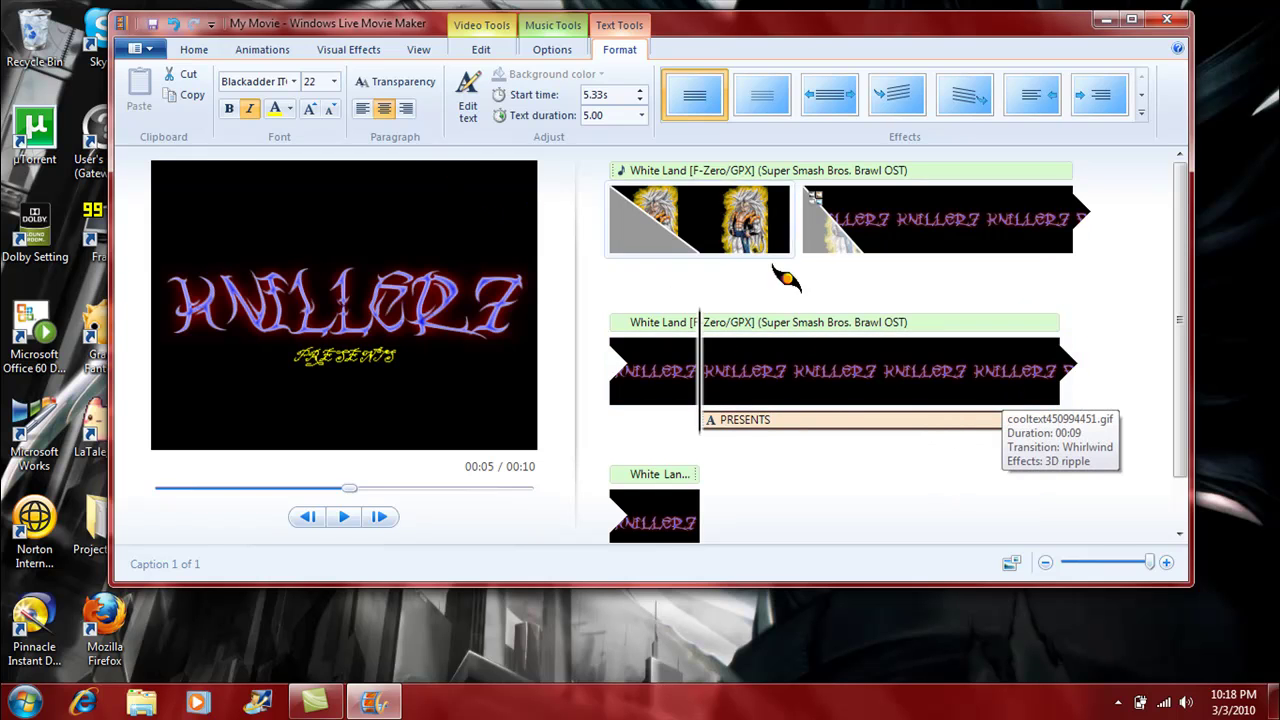
left_click(609, 203)
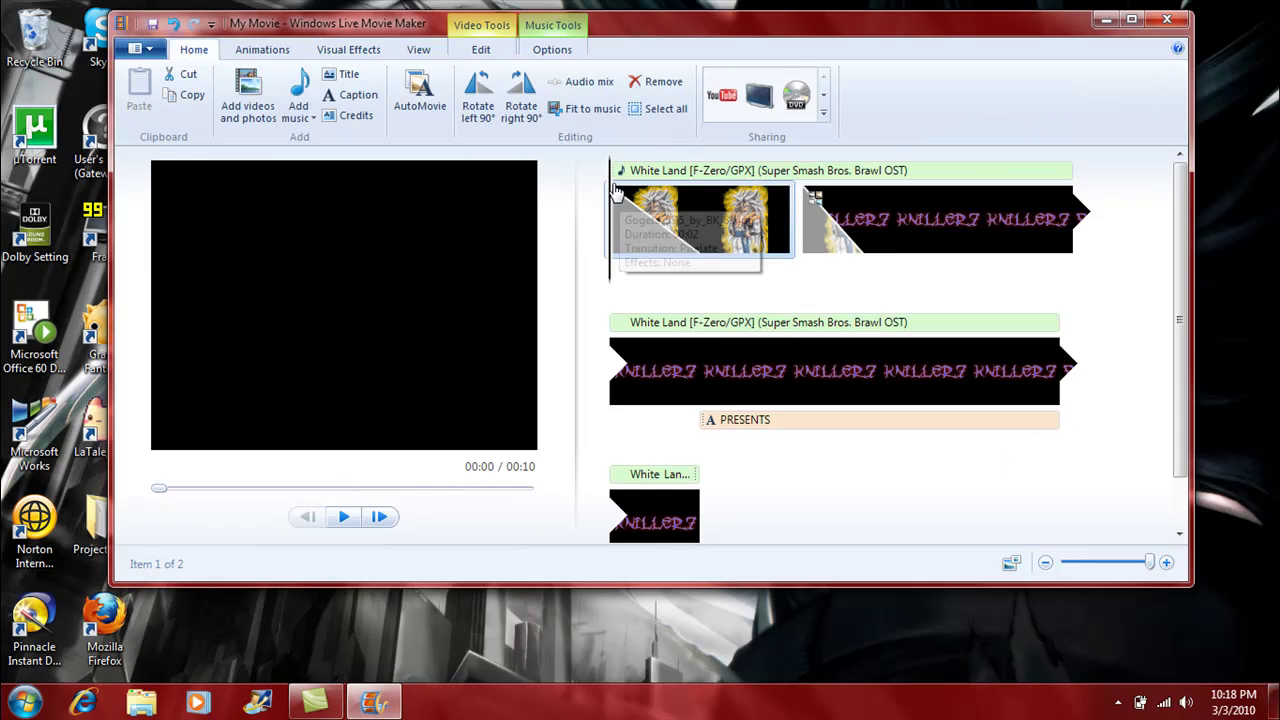
left_click(893, 240)
scroll(656, 514, "down", 1)
left_click(656, 514)
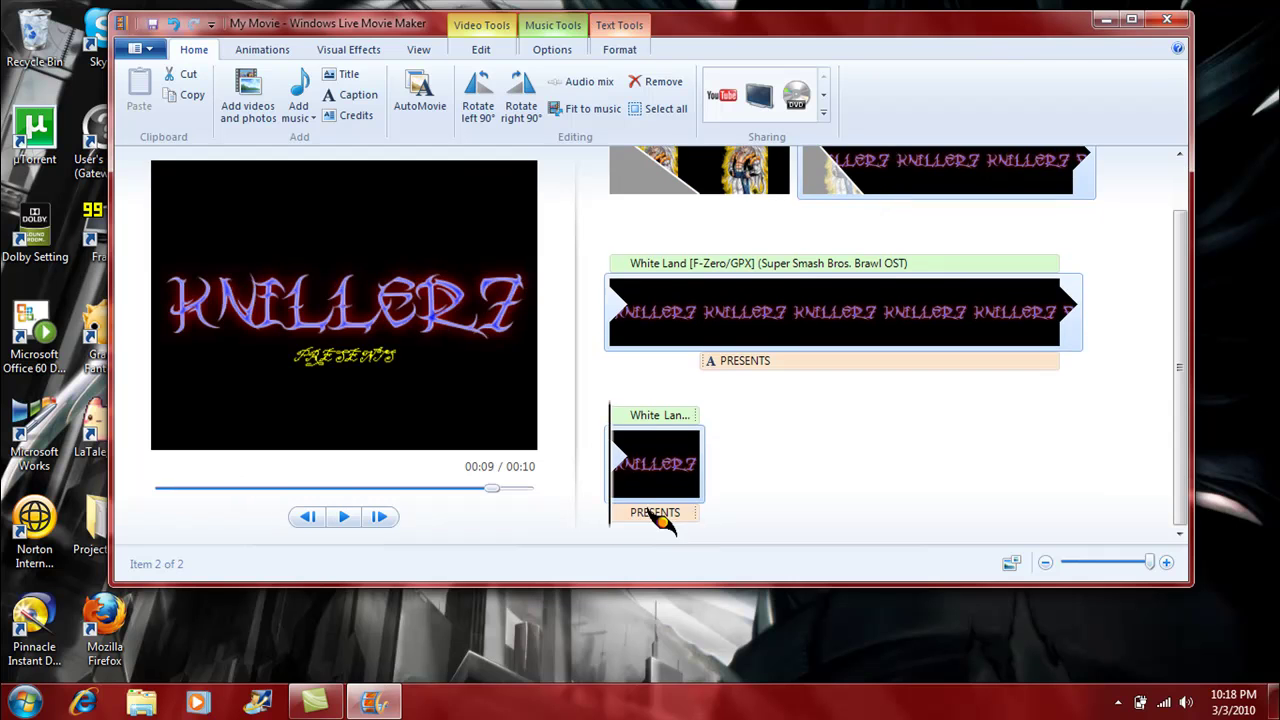
left_click(725, 358)
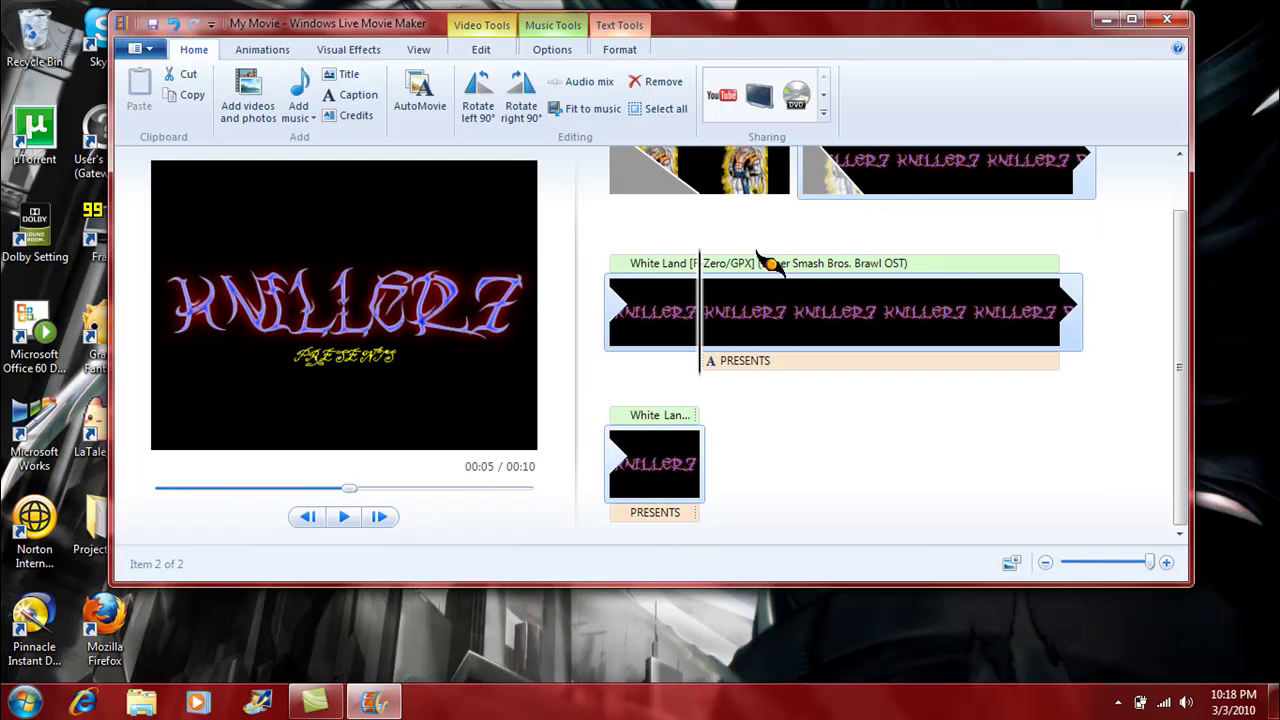
scroll(890, 300, "up", 1)
left_click(893, 219)
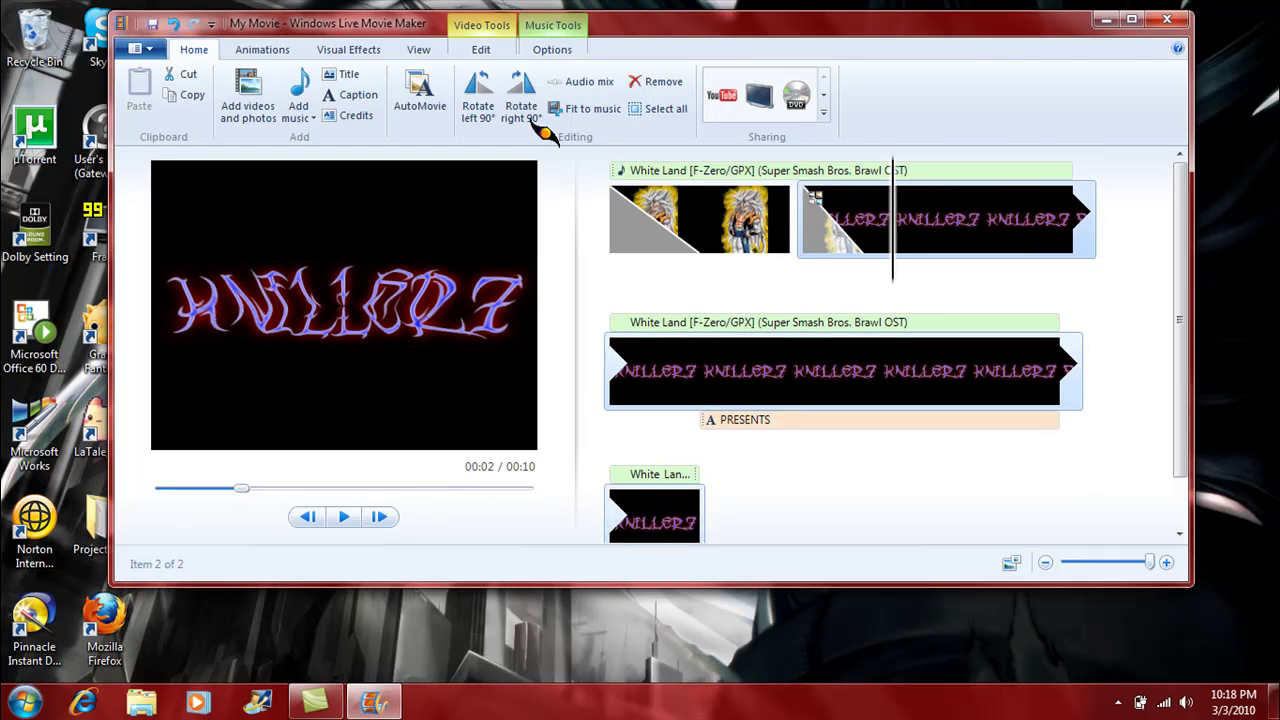
left_click(262, 49)
left_click(350, 50)
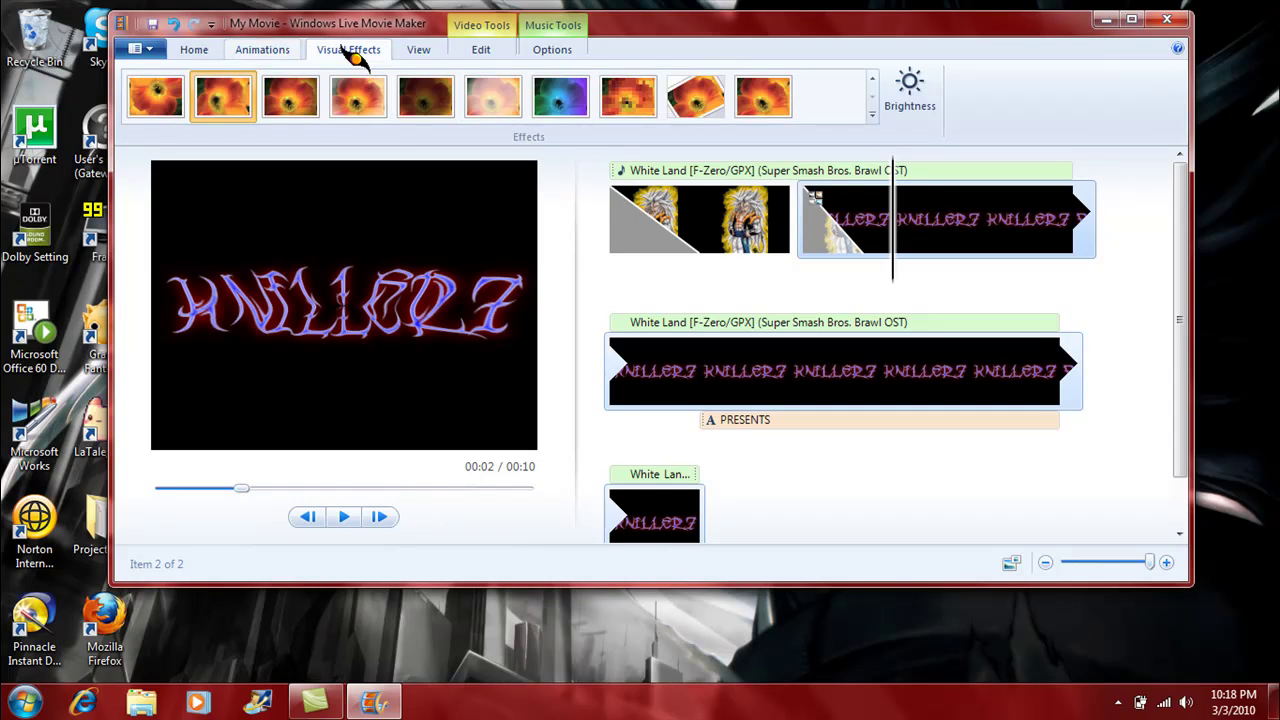
left_click(416, 51)
left_click(194, 50)
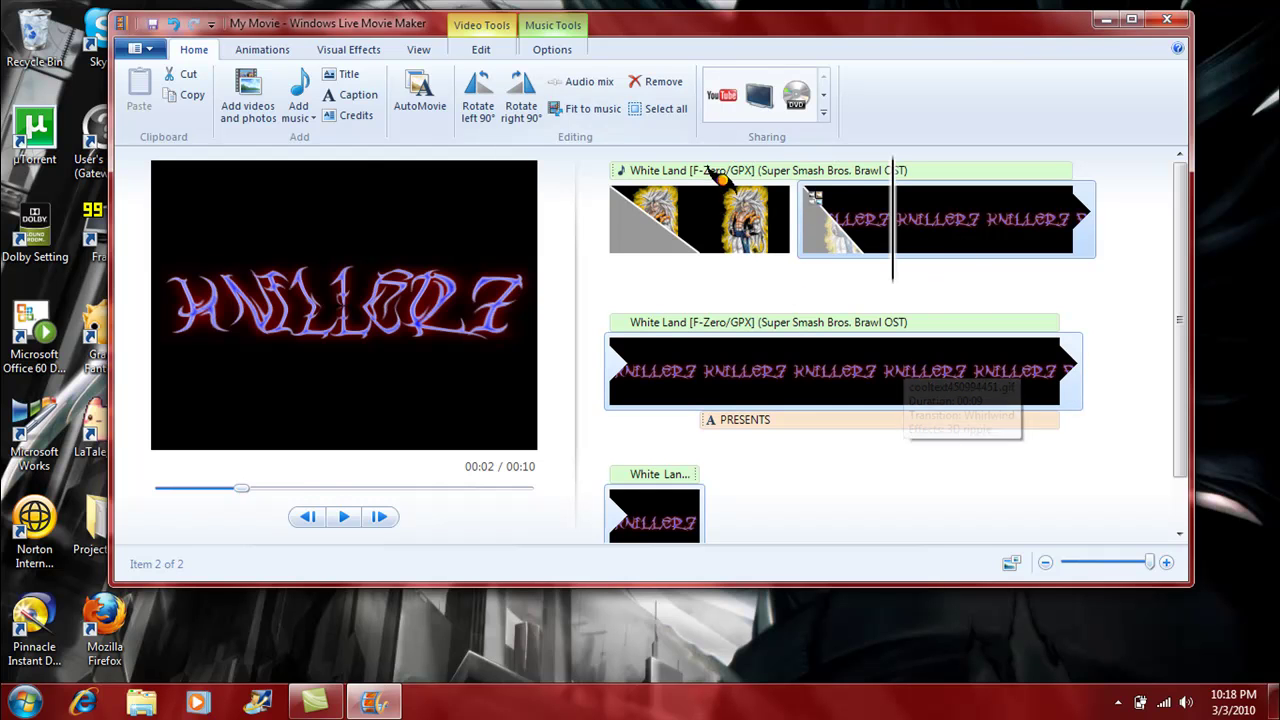
left_click(538, 102)
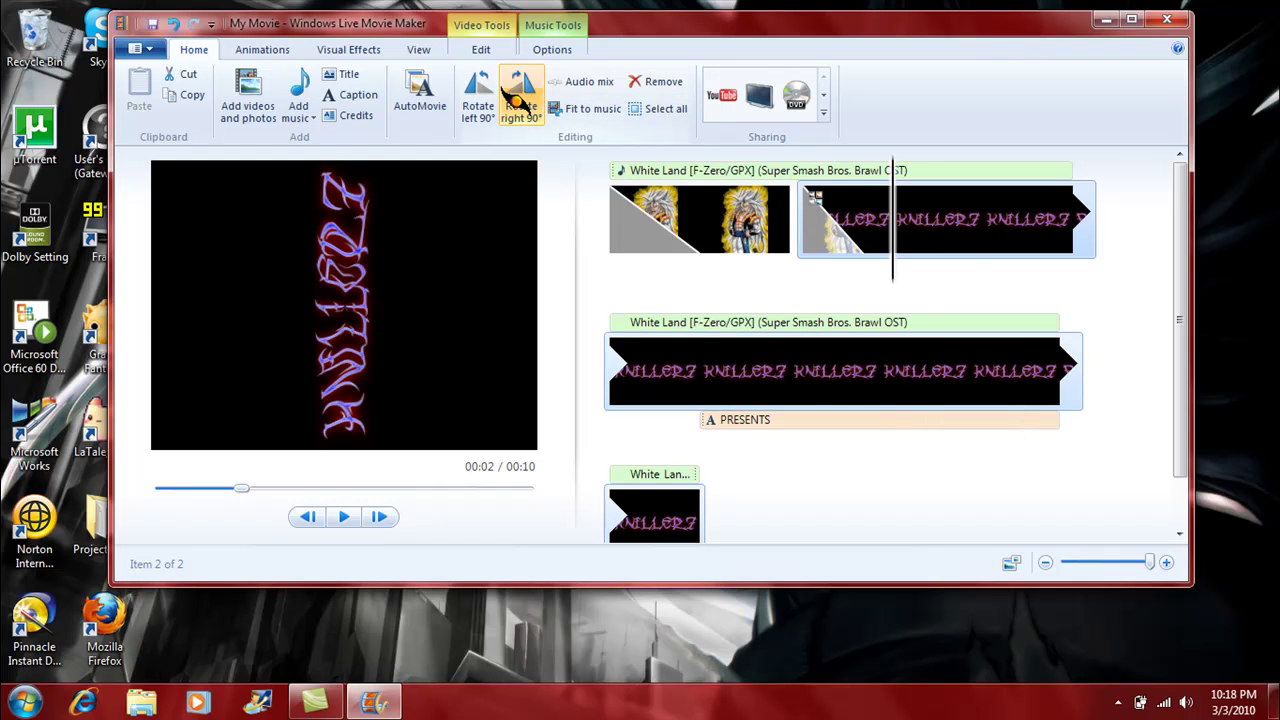
left_click(512, 98)
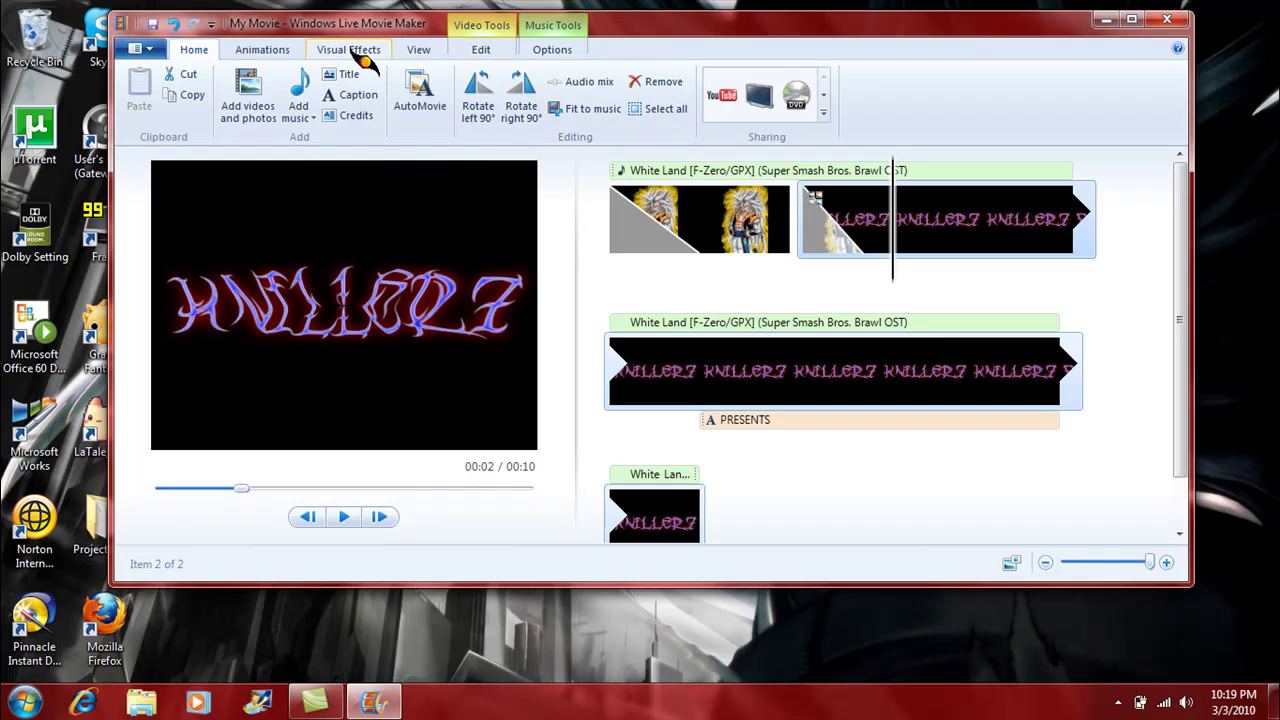
left_click(700, 240)
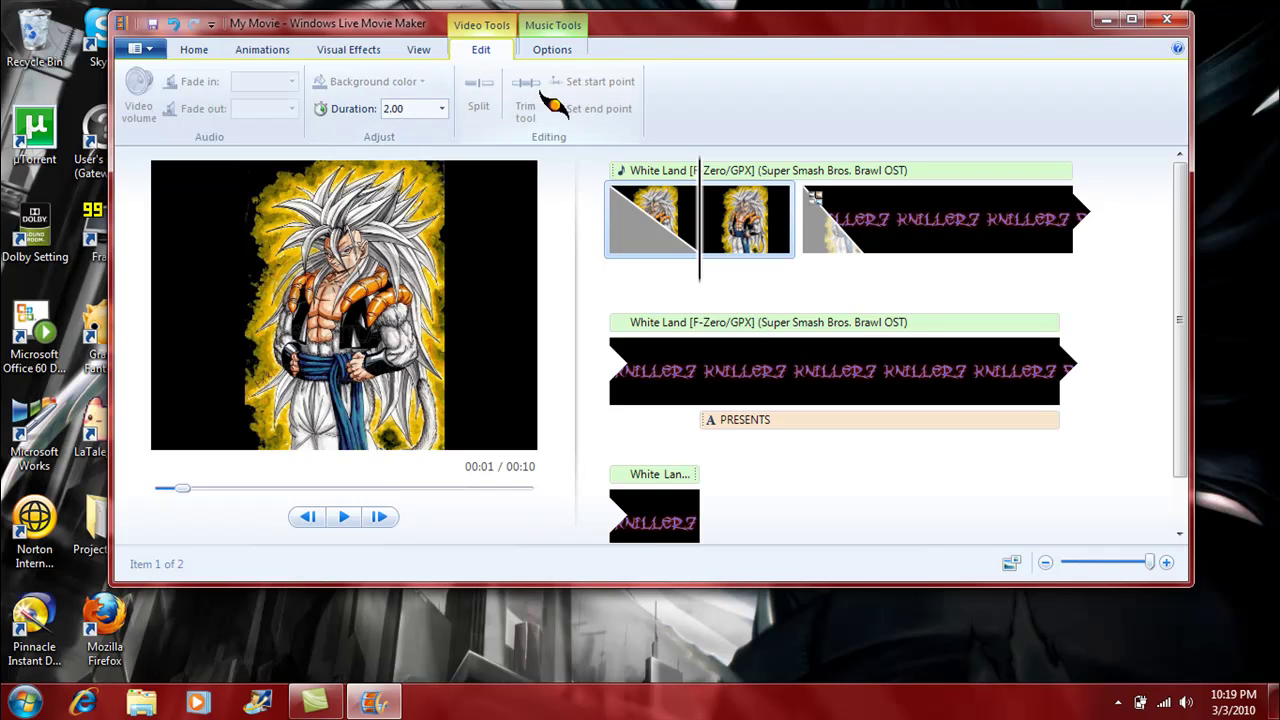
Zoom the storyboard to minimum so both clips and the White Land music fit, then select the music.
left_click(262, 50)
left_click(195, 48)
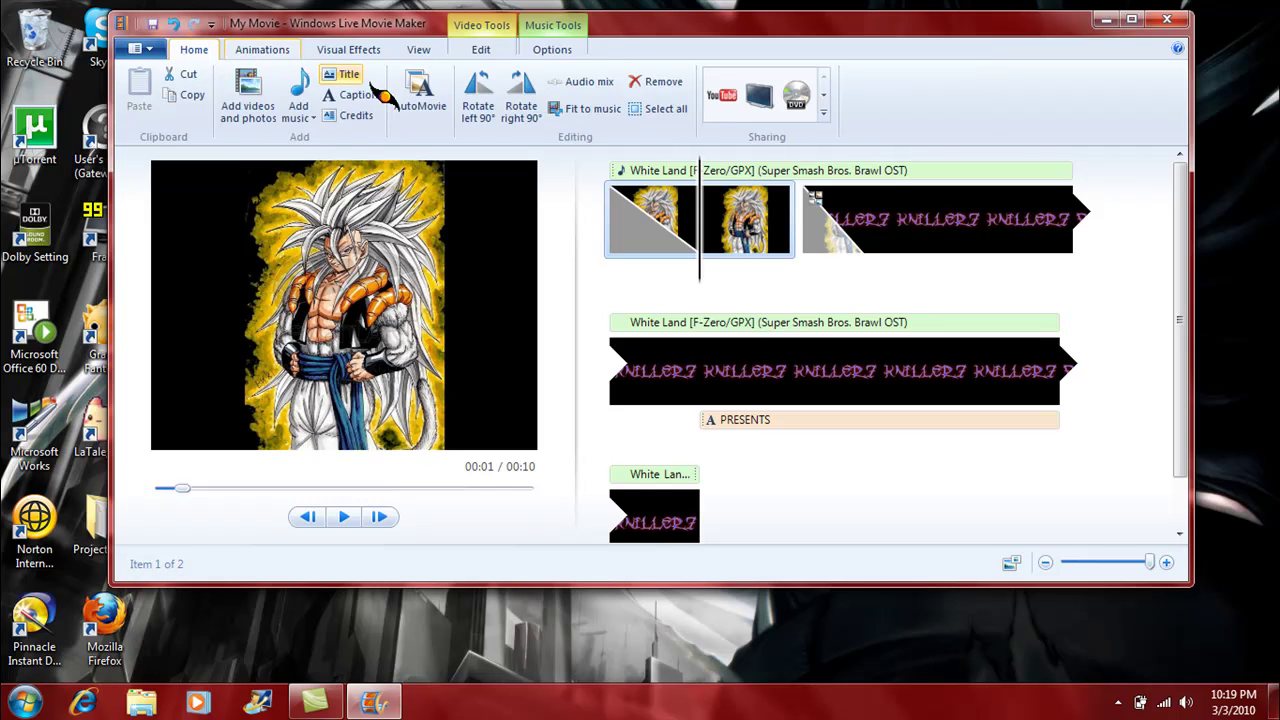
left_click(312, 118)
left_click(312, 118)
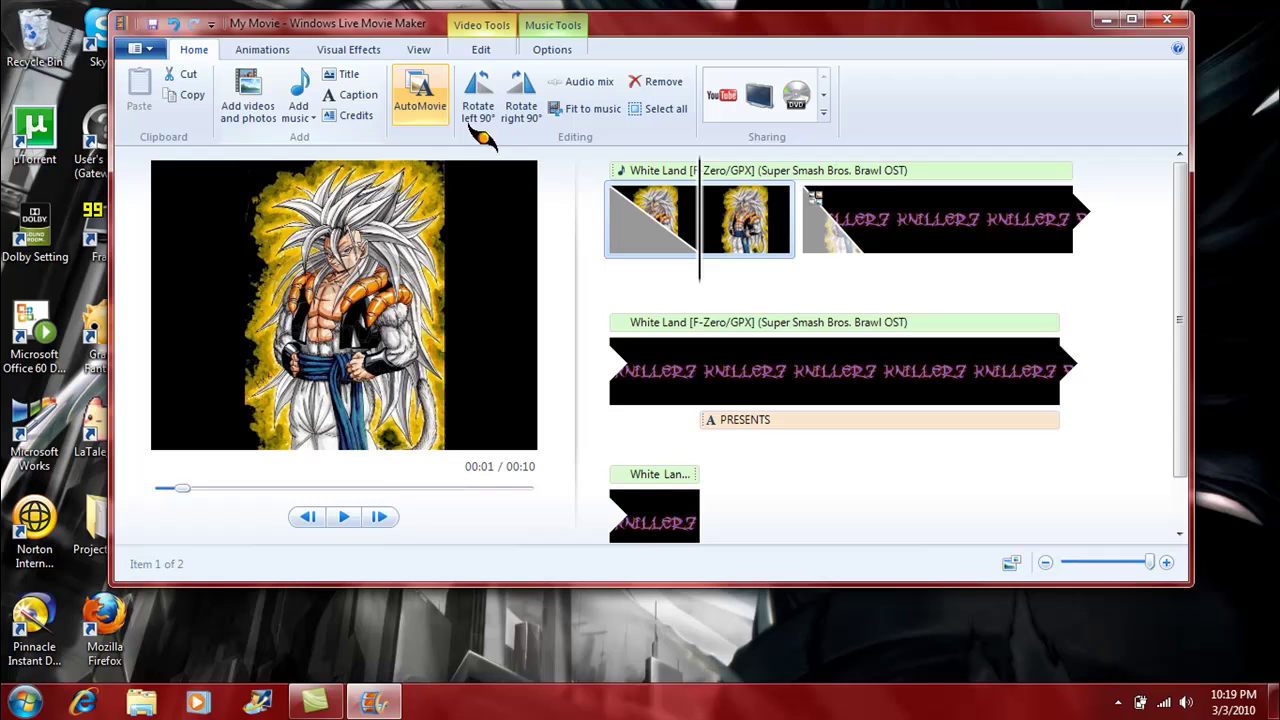
left_click(312, 114)
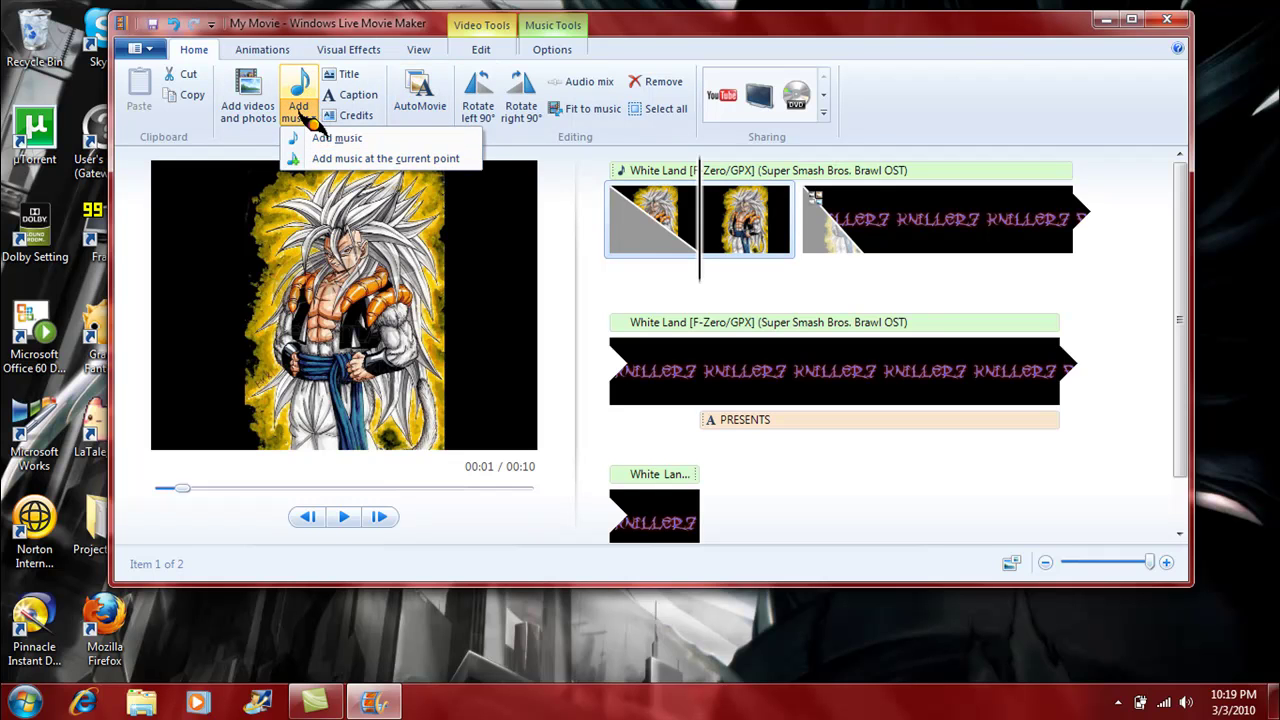
left_click(312, 118)
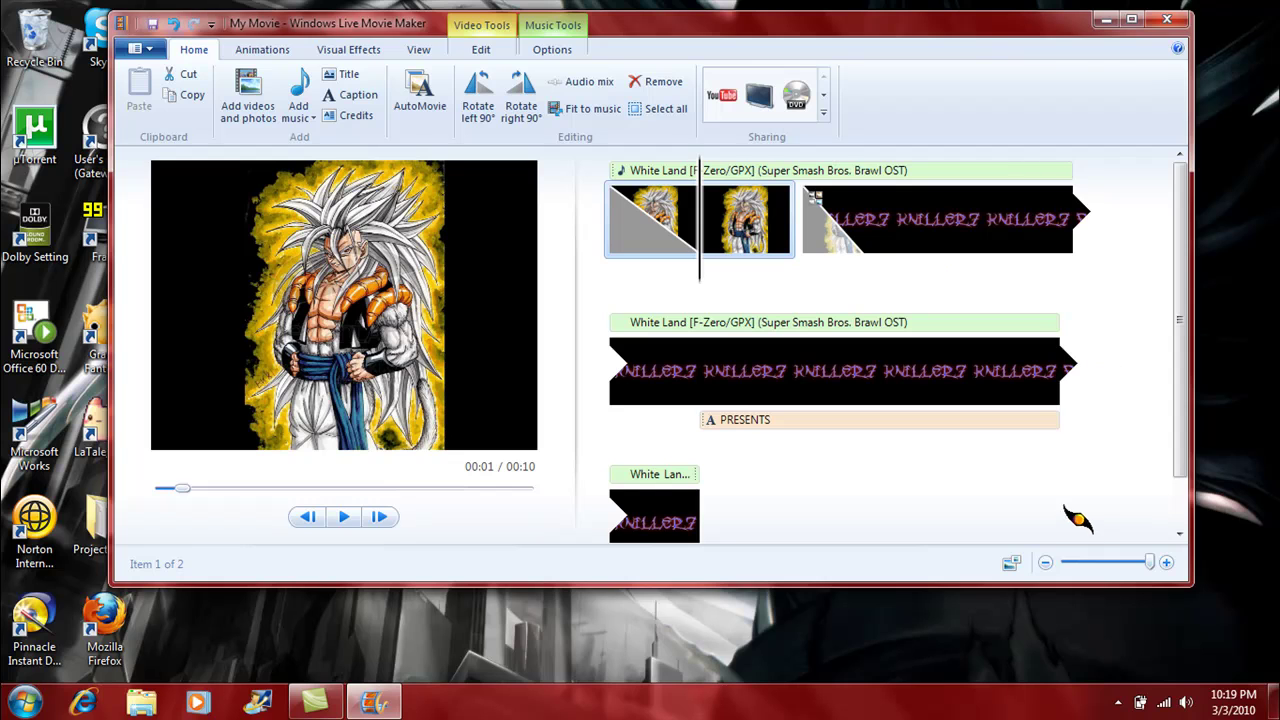
left_click_drag(1150, 565, 1050, 580)
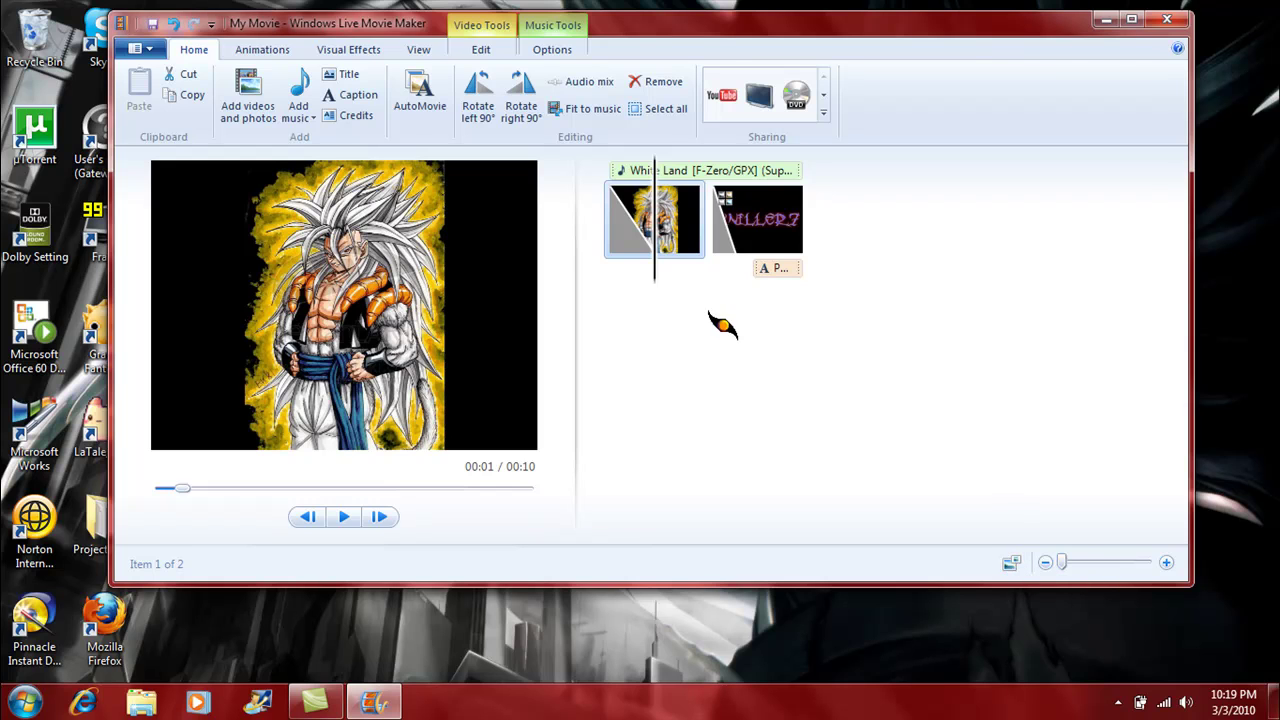
left_click(618, 172)
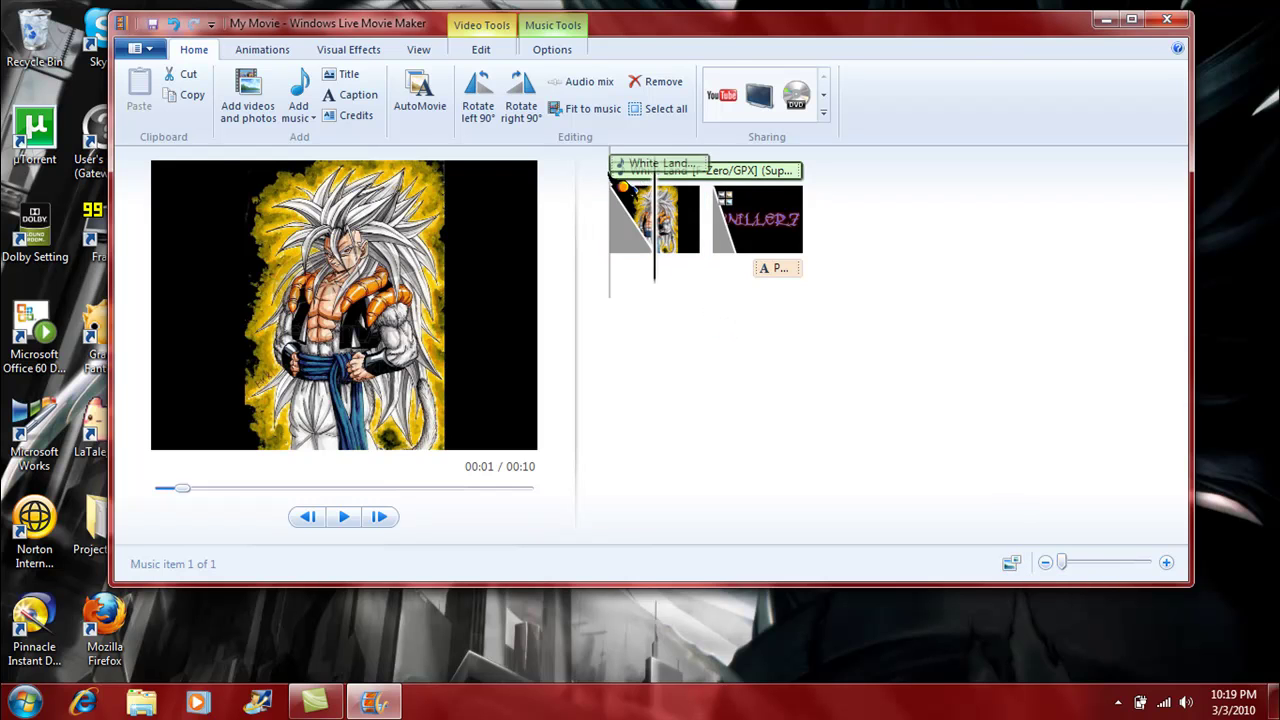
Play the whole 10-second intro in the preview.
left_click(345, 520)
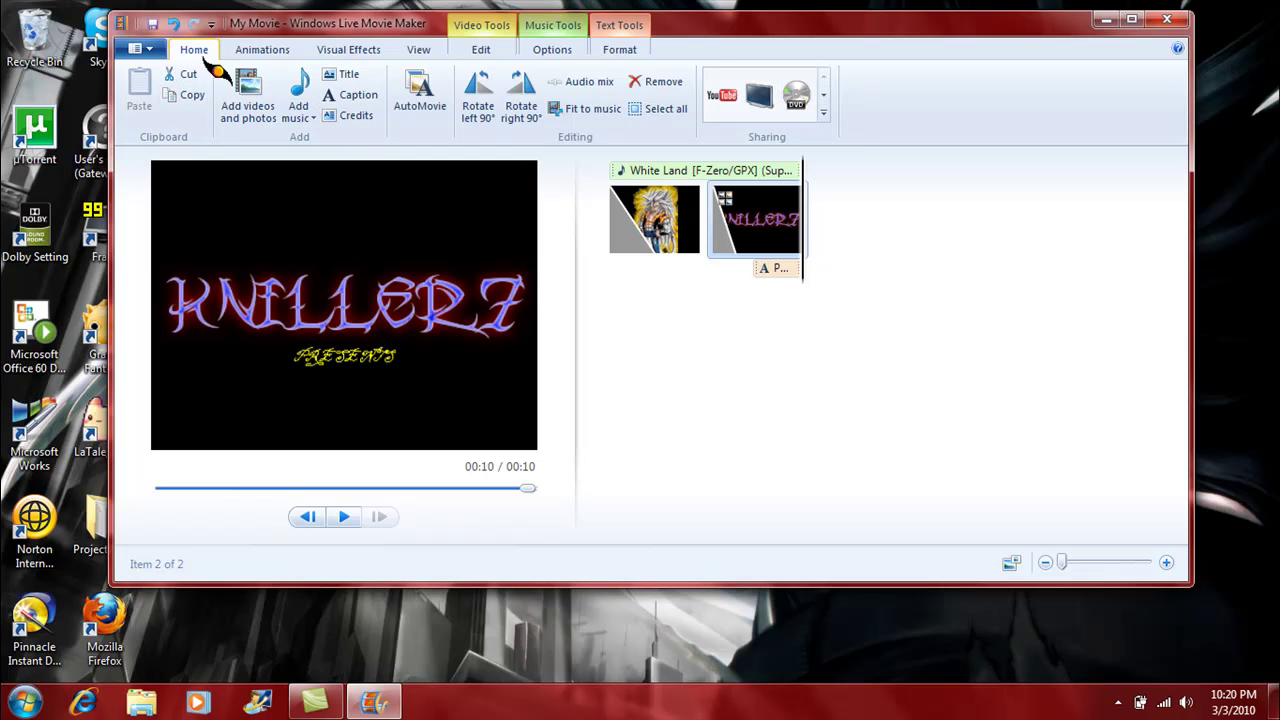
Apply the fourth animated text effect to the PRESENTS caption.
left_click(265, 52)
left_click(360, 52)
left_click(420, 55)
left_click(500, 50)
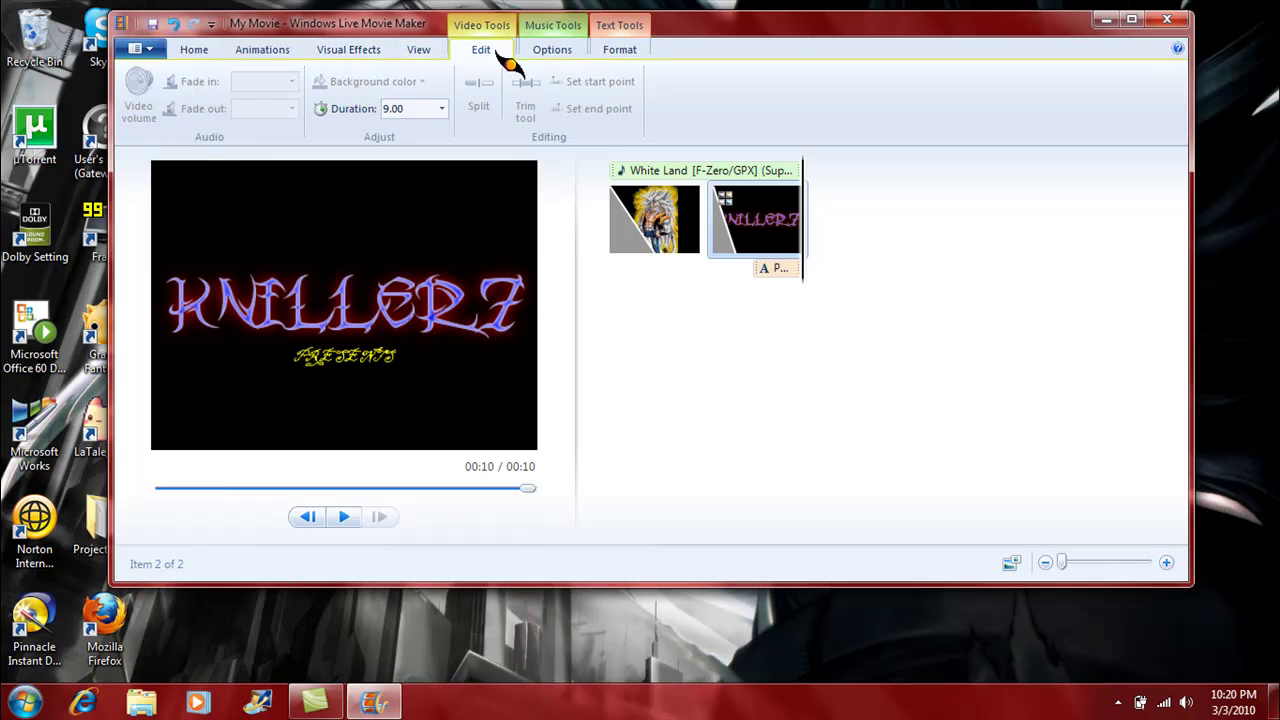
left_click(552, 50)
left_click(620, 50)
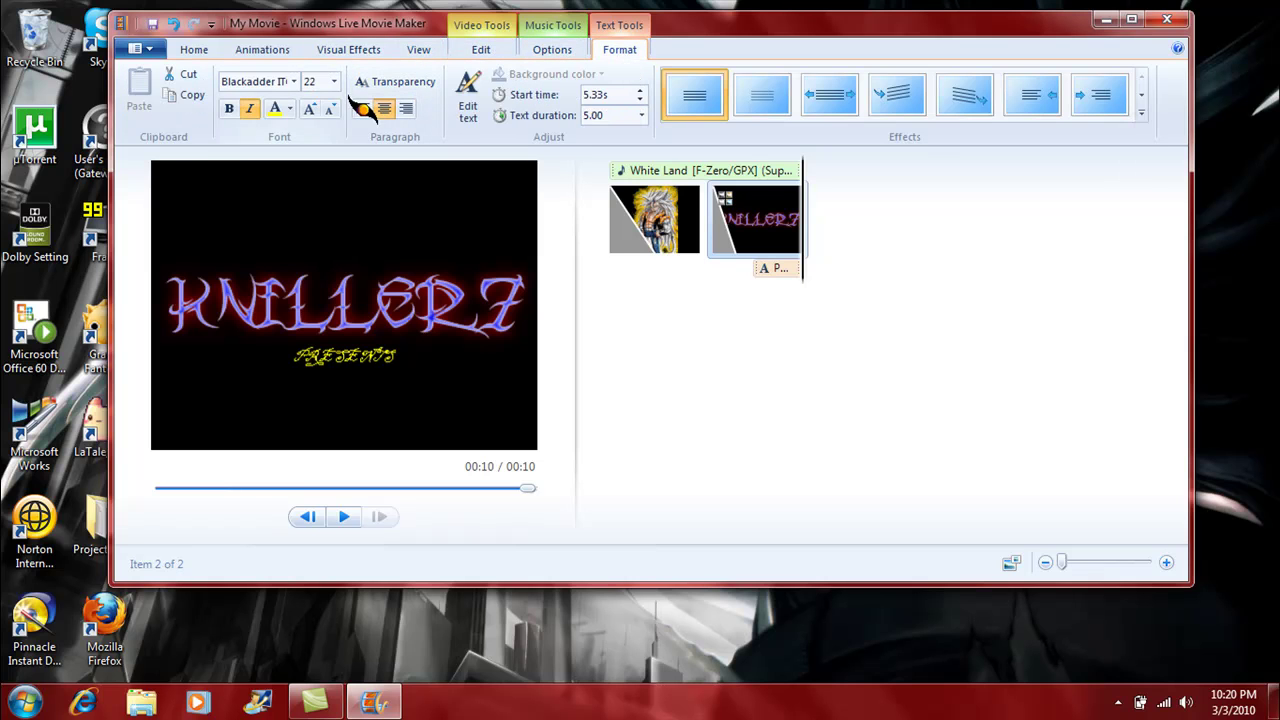
left_click(884, 108)
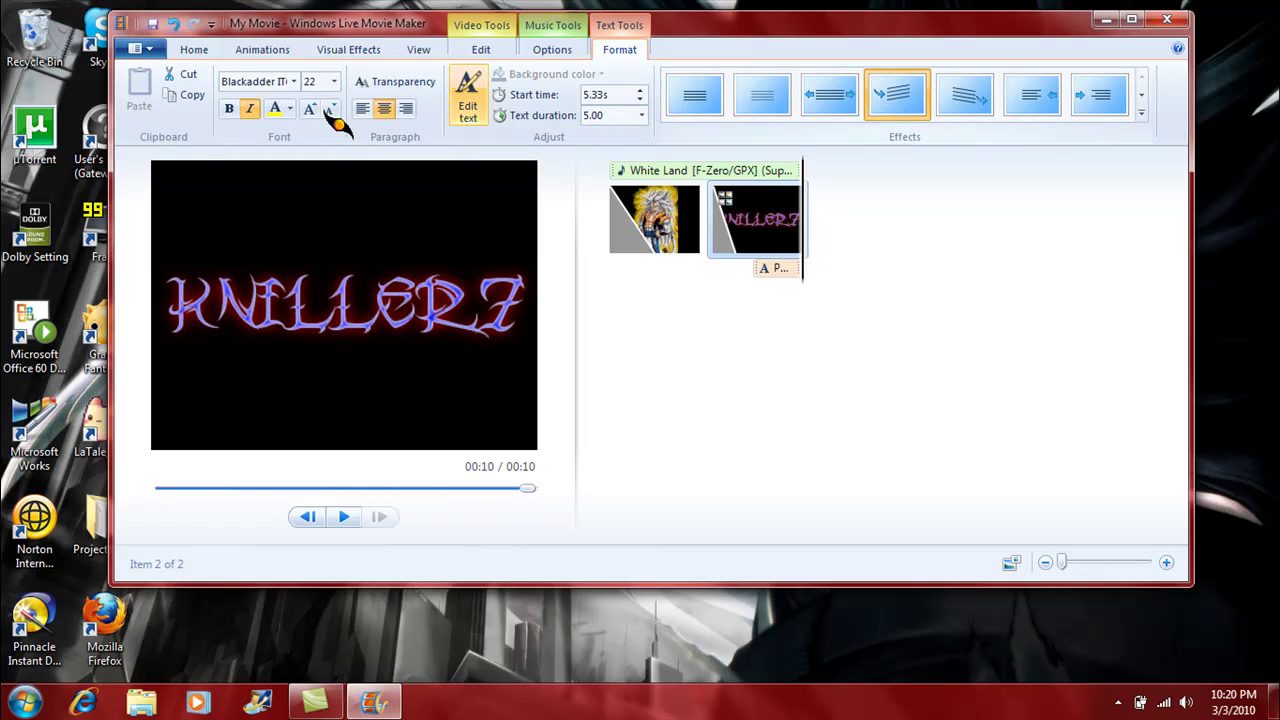
left_click(190, 52)
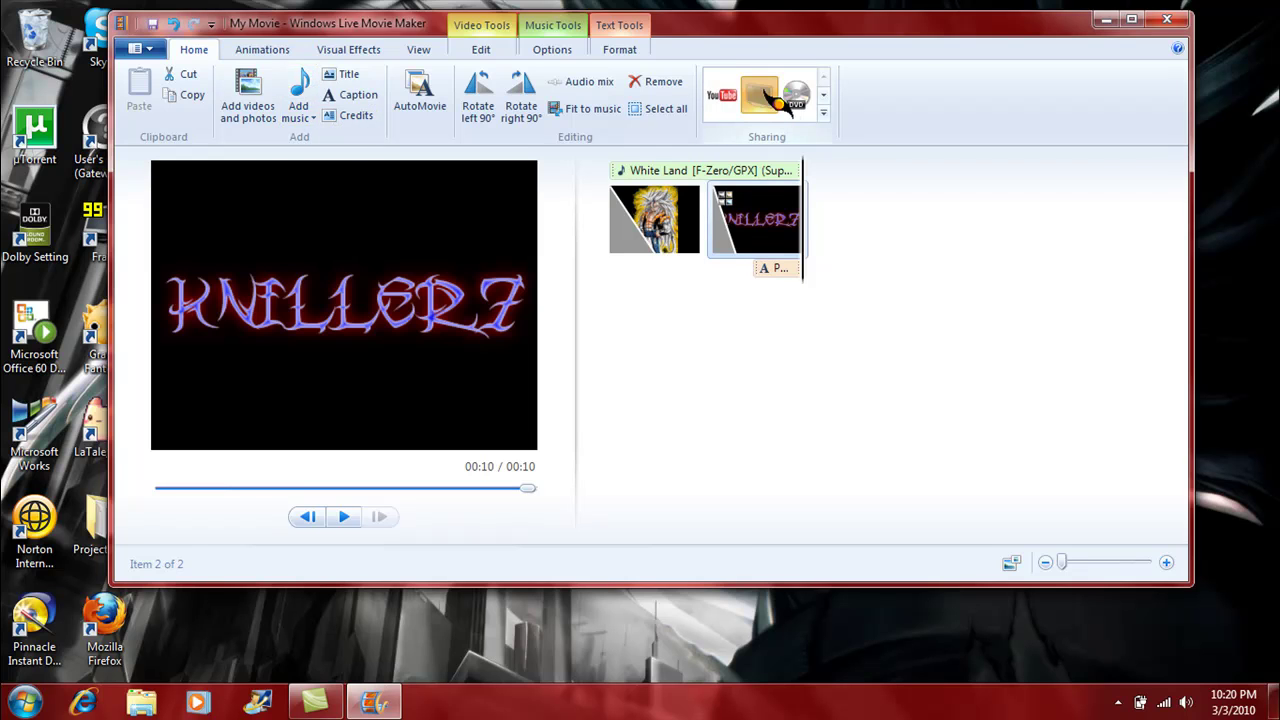
Save the movie for computer as a My Movie WMV file on the Desktop.
left_click(775, 98)
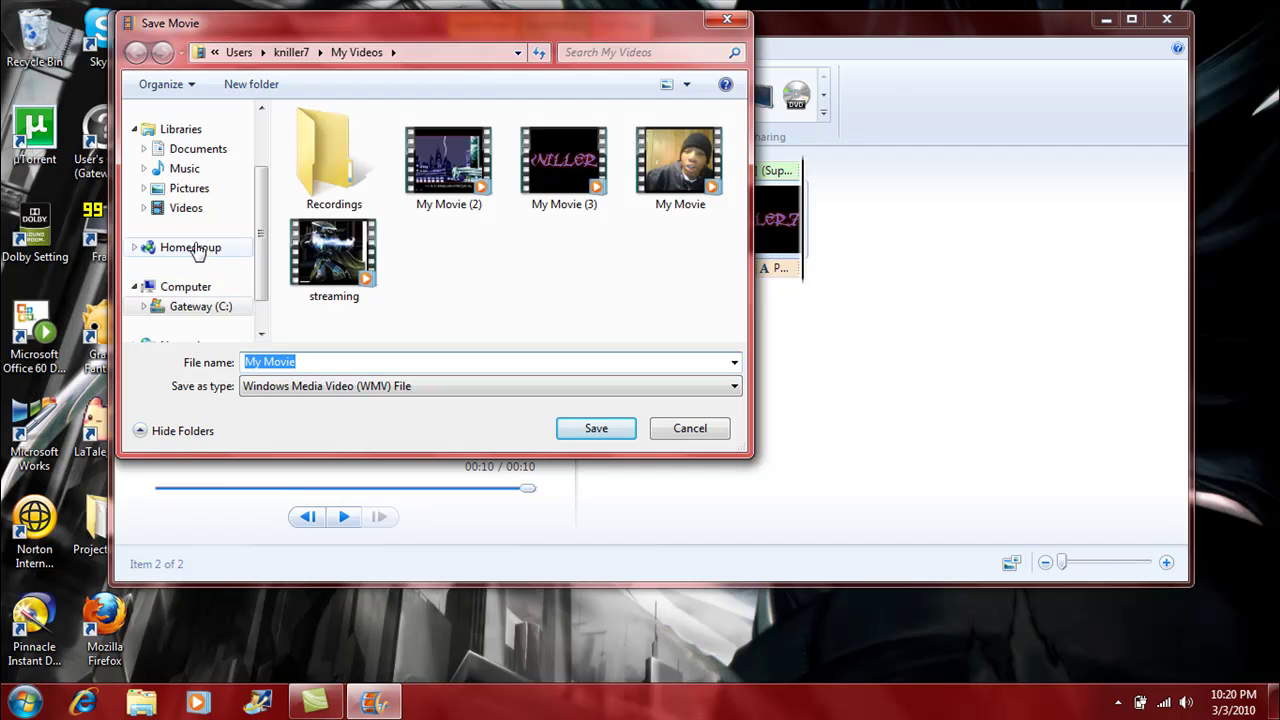
left_click_drag(264, 258, 258, 116)
left_click(188, 137)
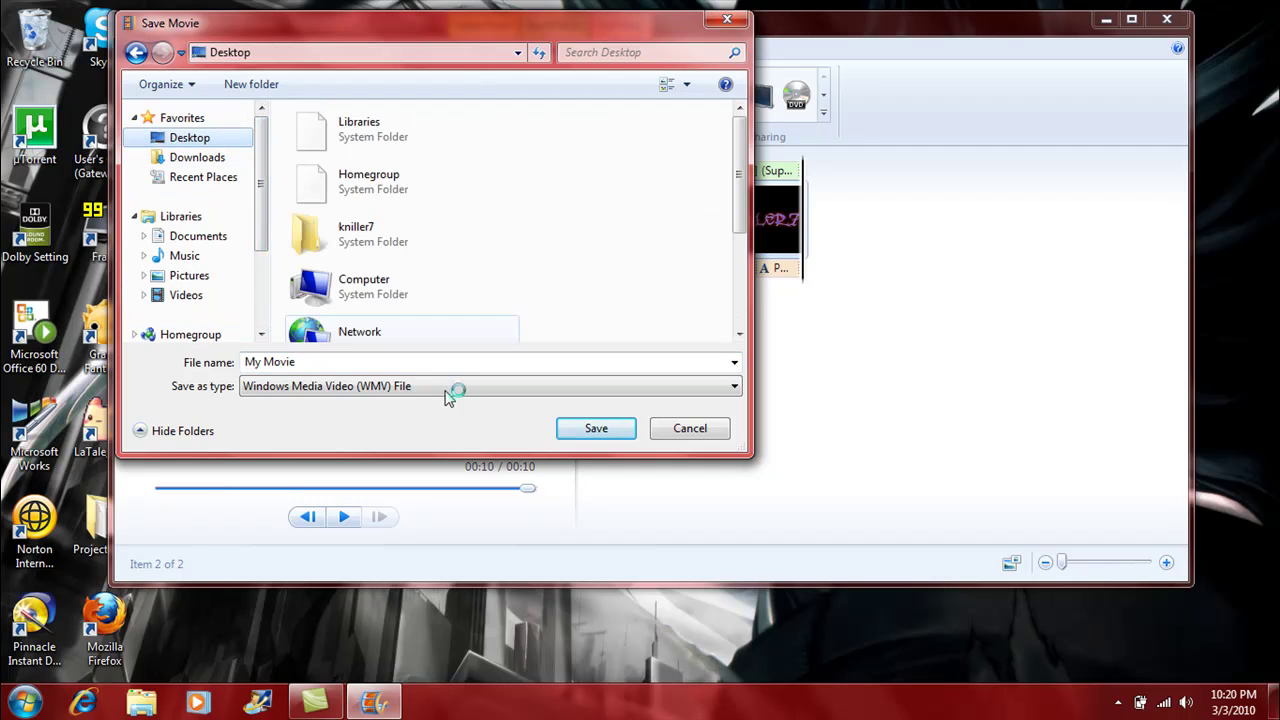
left_click(602, 432)
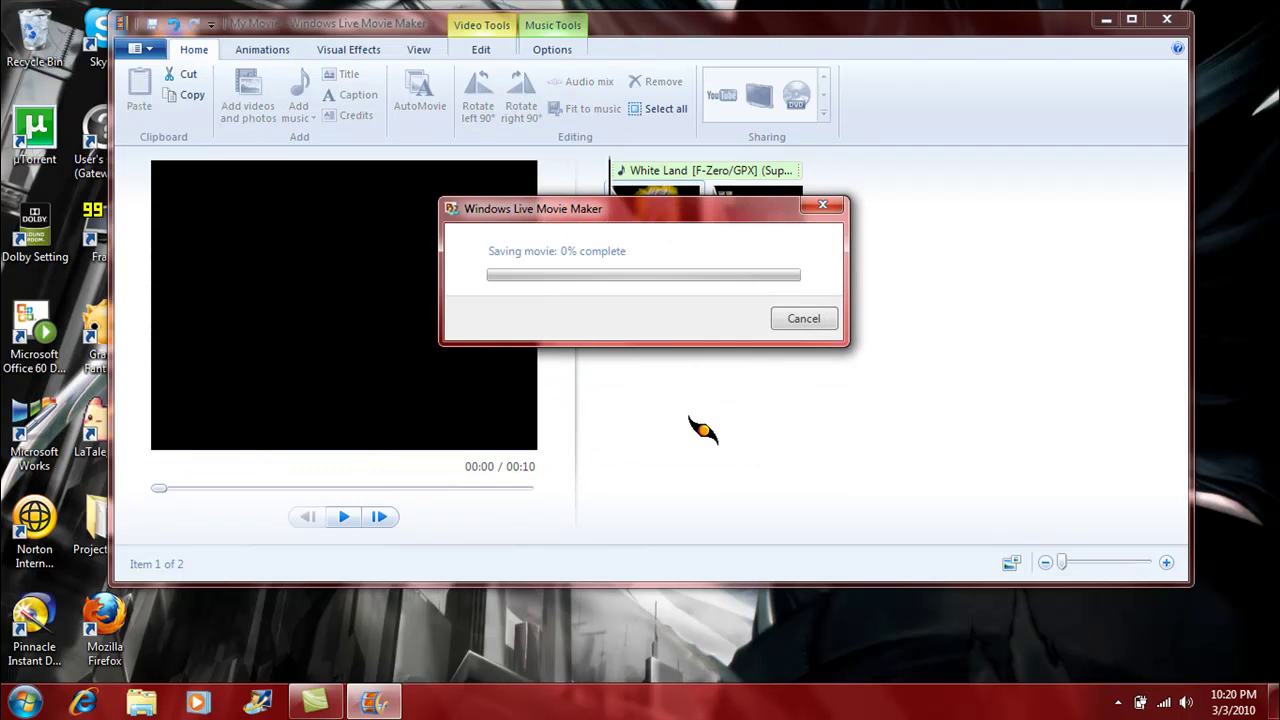
Switch to Camtasia Studio while the movie saves.
left_click(310, 706)
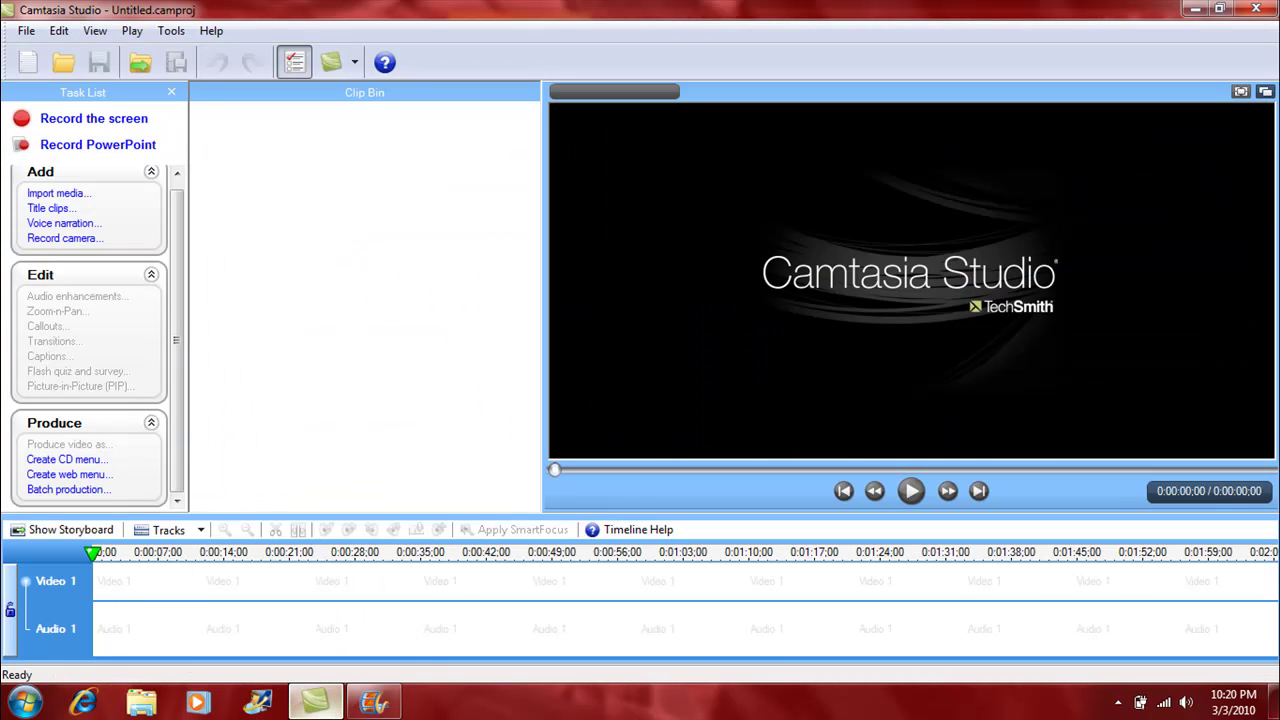
left_click(318, 704)
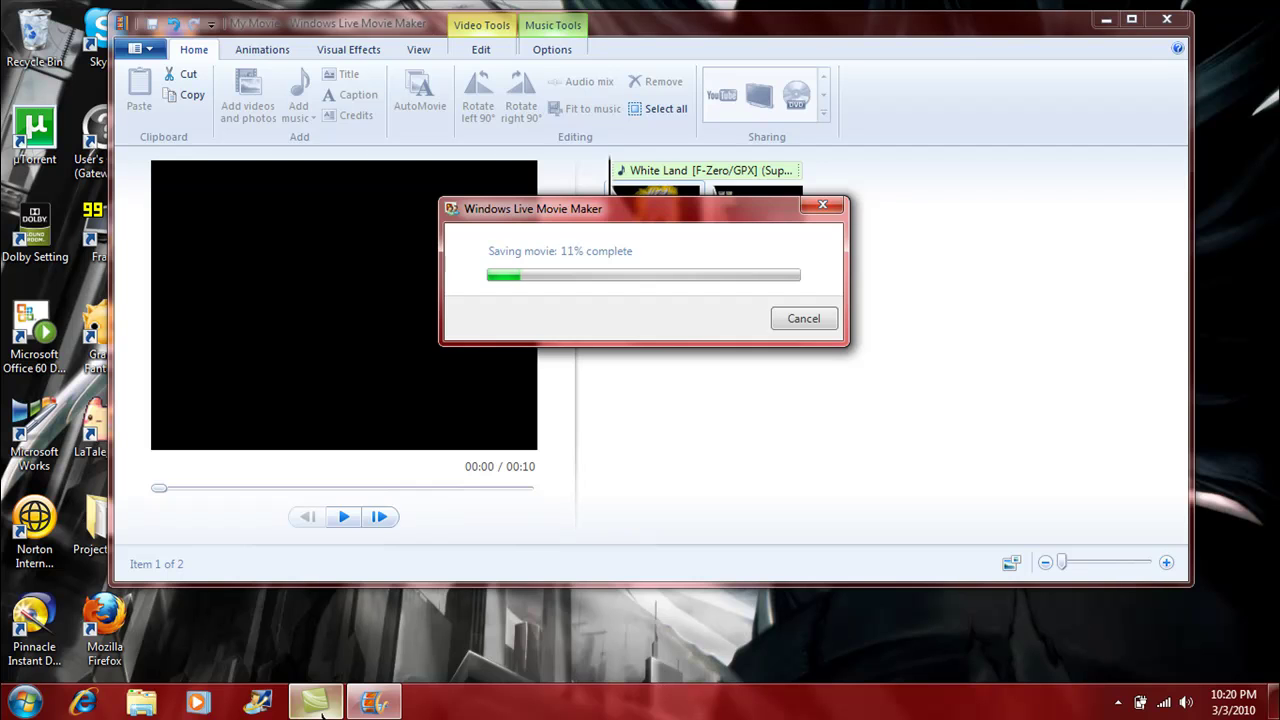
left_click(336, 707)
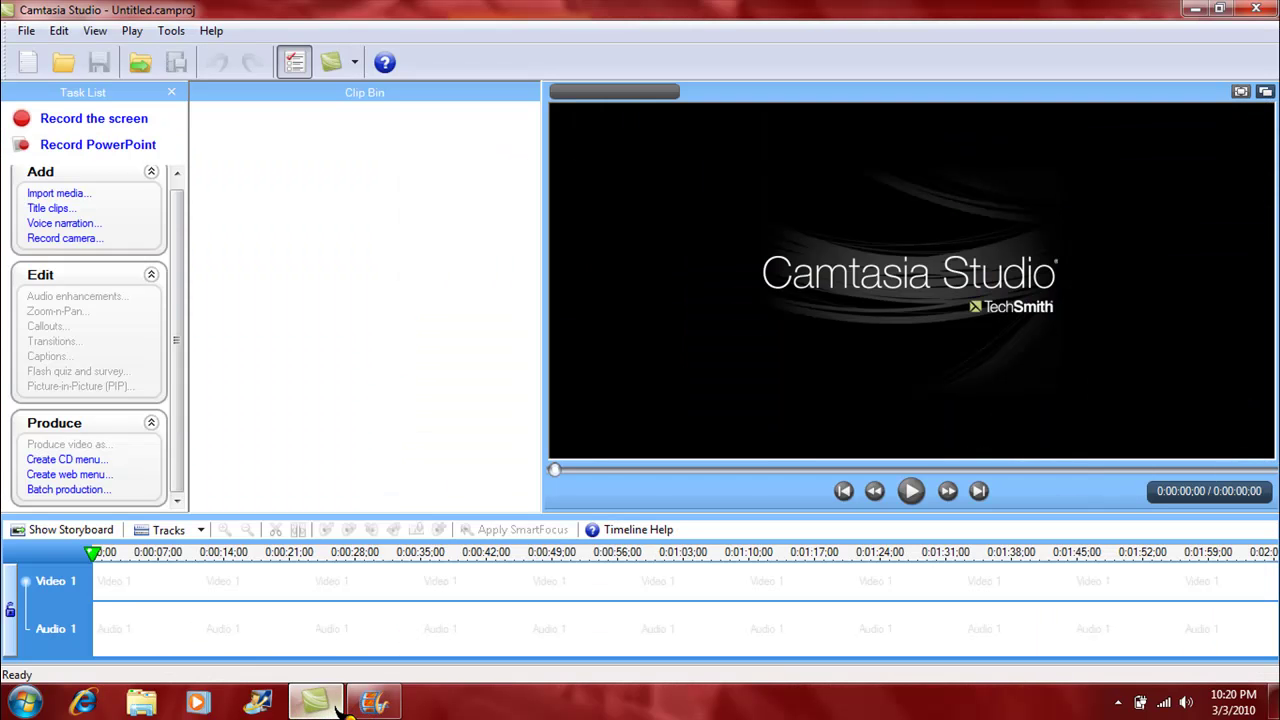